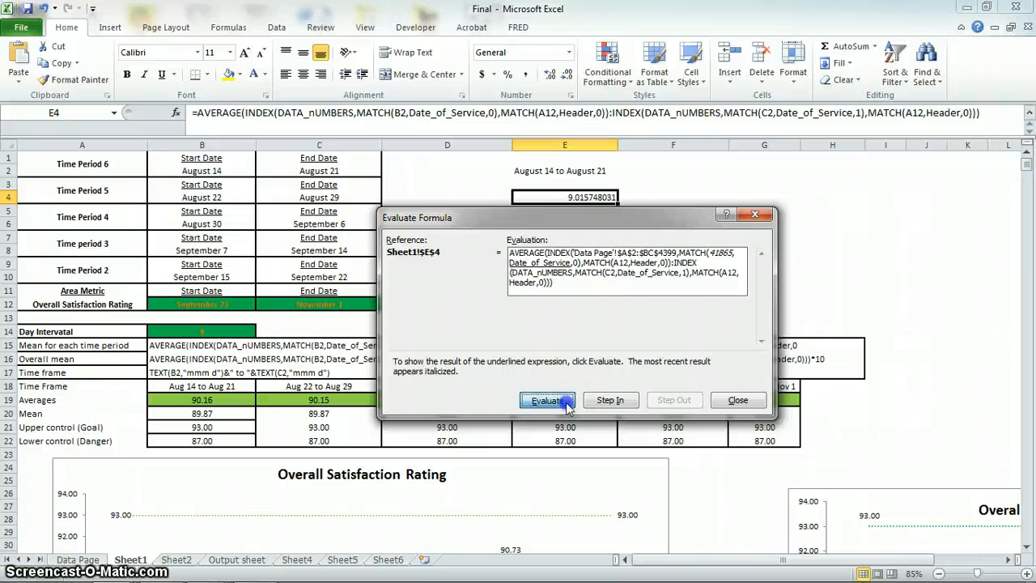
# Evaluate the AVERAGE formula in E4 stage by stage until its first INDEX resolves to the range's starting cell.
pyautogui.click(567, 407)
pyautogui.click(568, 407)
pyautogui.click(568, 409)
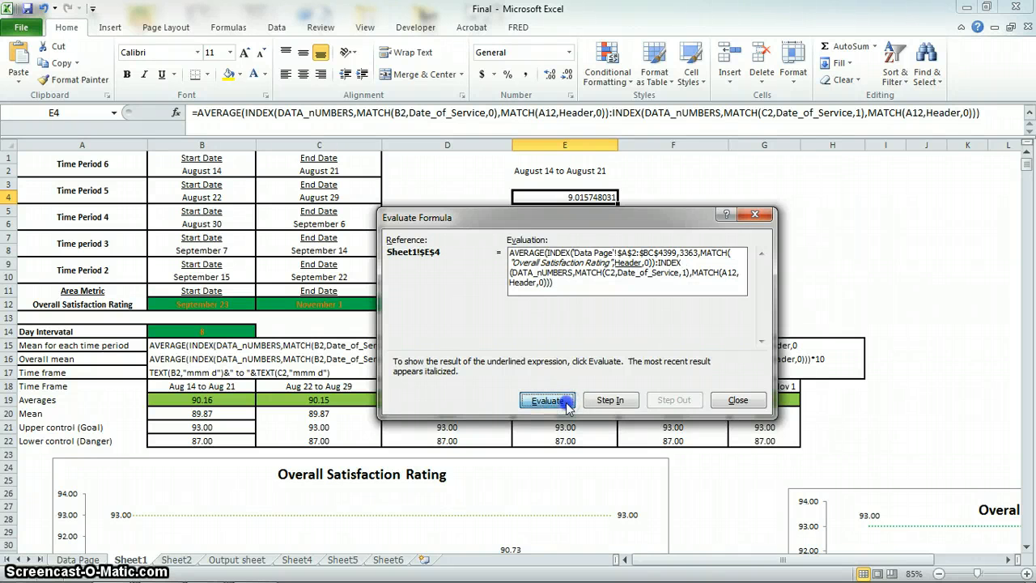
pyautogui.click(568, 407)
pyautogui.click(568, 408)
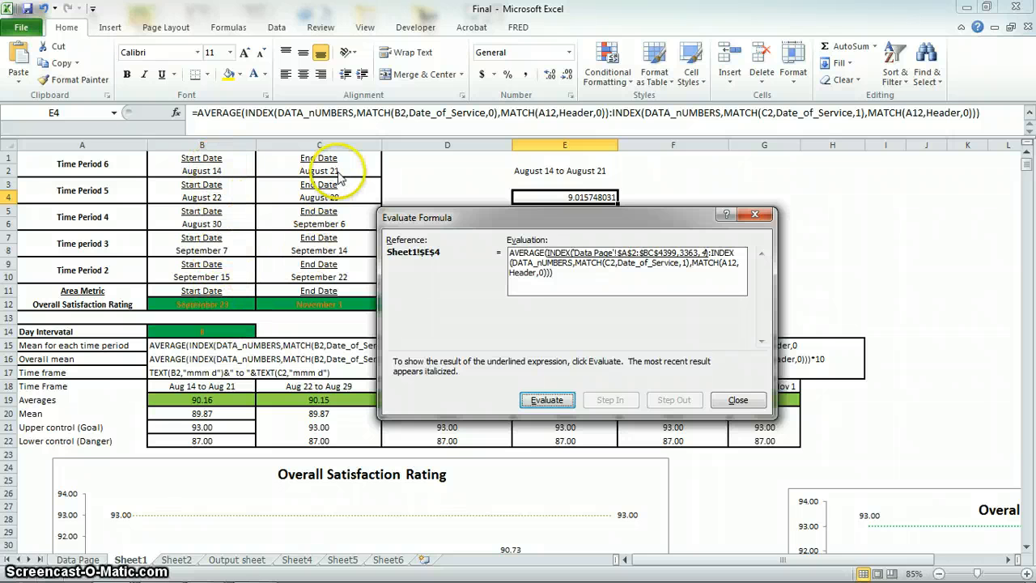
pyautogui.click(554, 400)
pyautogui.click(558, 404)
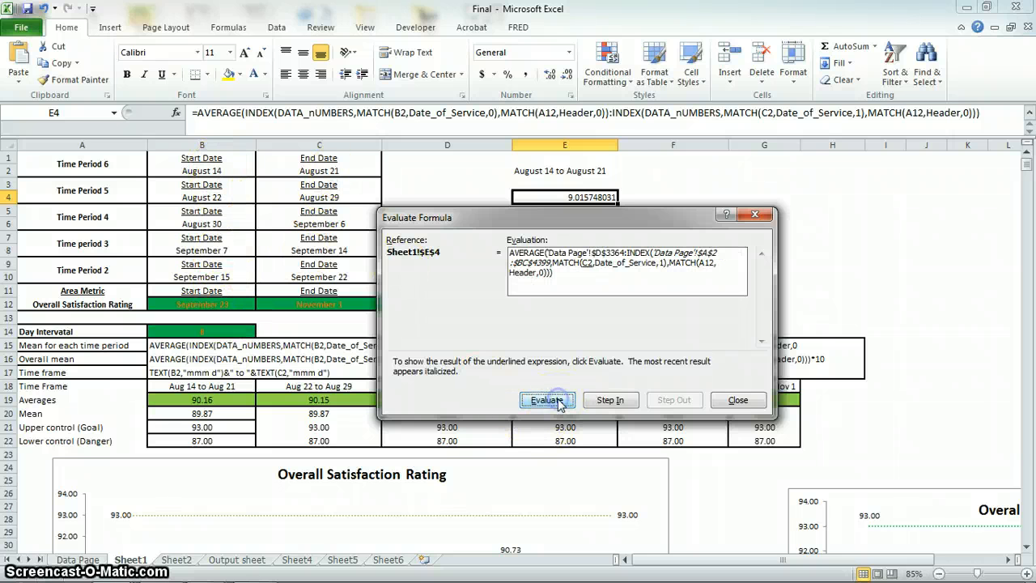
# Evaluate the second INDEX of the E4 formula stage by stage to its ending cell, and close the formula evaluation.
pyautogui.click(559, 404)
pyautogui.click(559, 404)
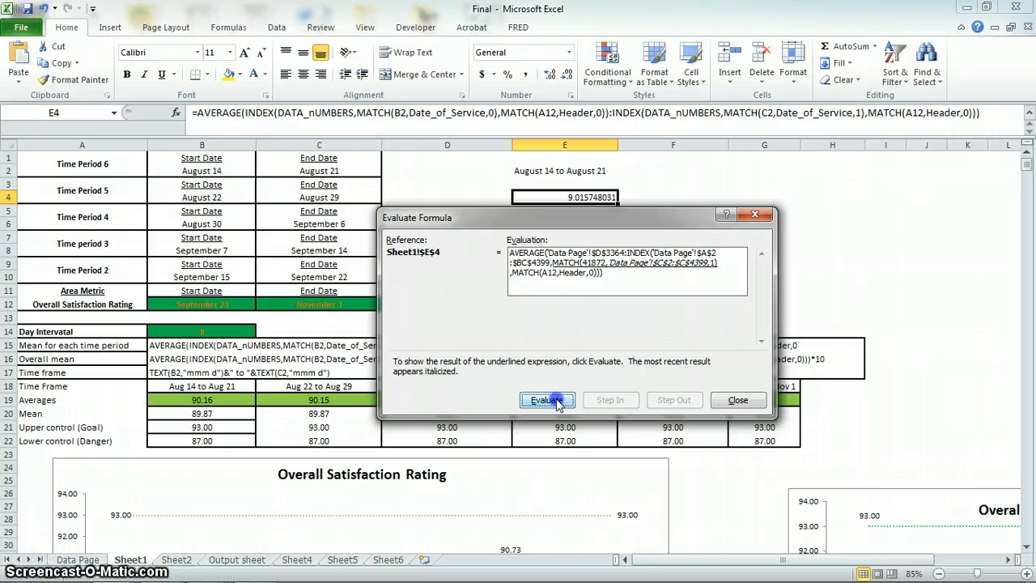
pyautogui.click(558, 404)
pyautogui.click(557, 402)
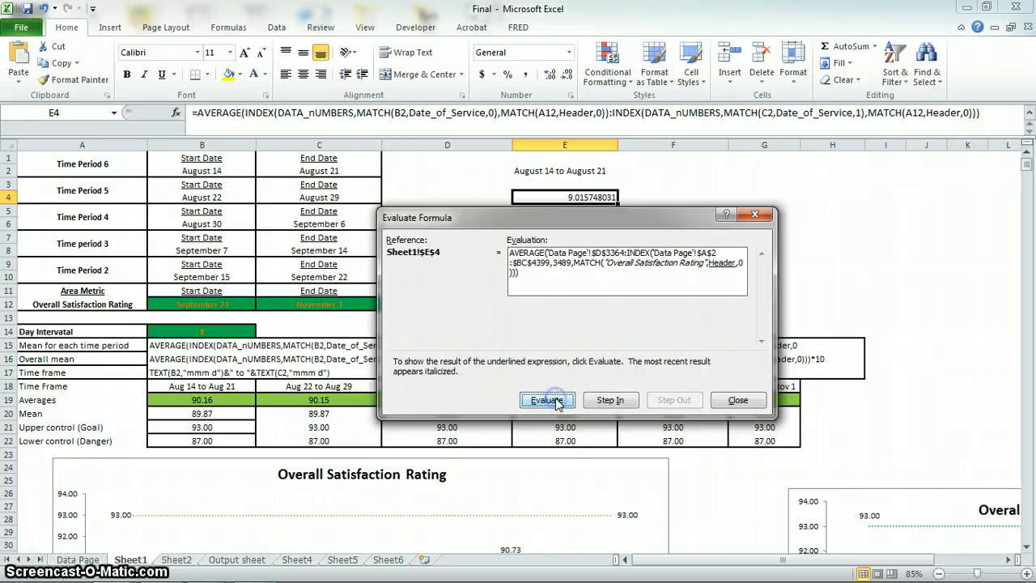
pyautogui.click(557, 403)
pyautogui.click(557, 402)
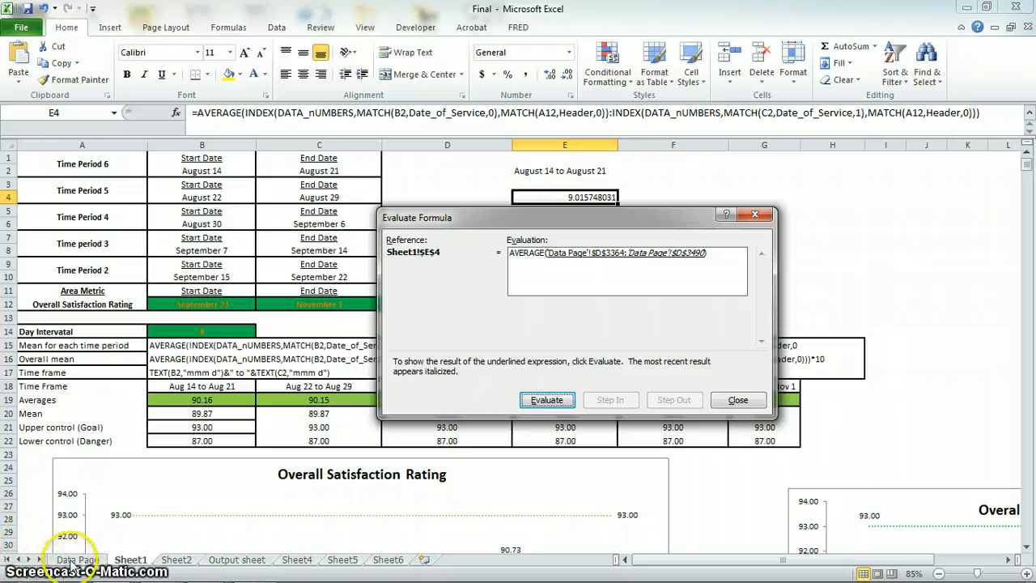
pyautogui.click(733, 400)
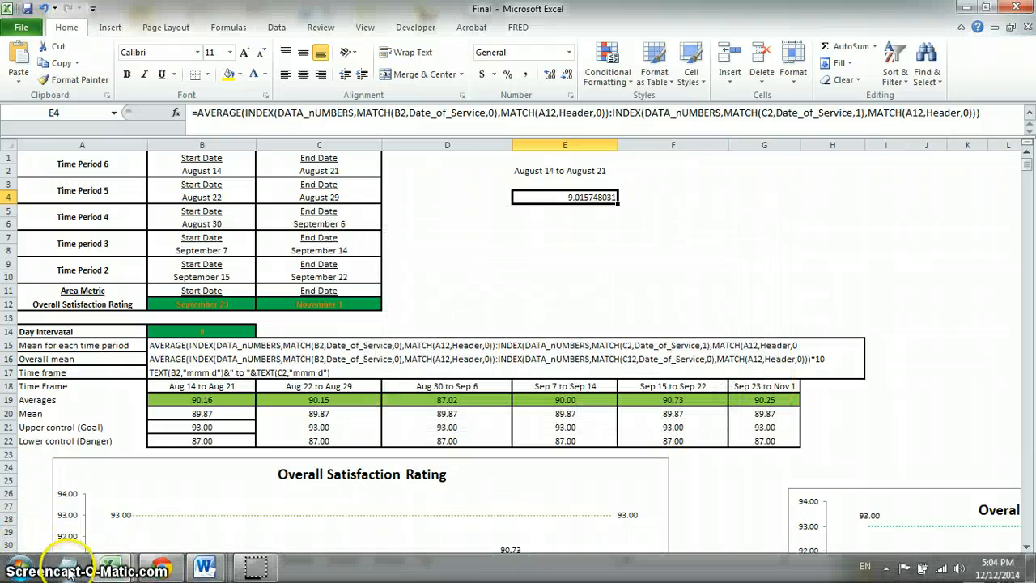
# On the Data Page sheet, locate and select the first 8/14/2014 entry in the Date of Service column, cell C3364.
pyautogui.click(78, 559)
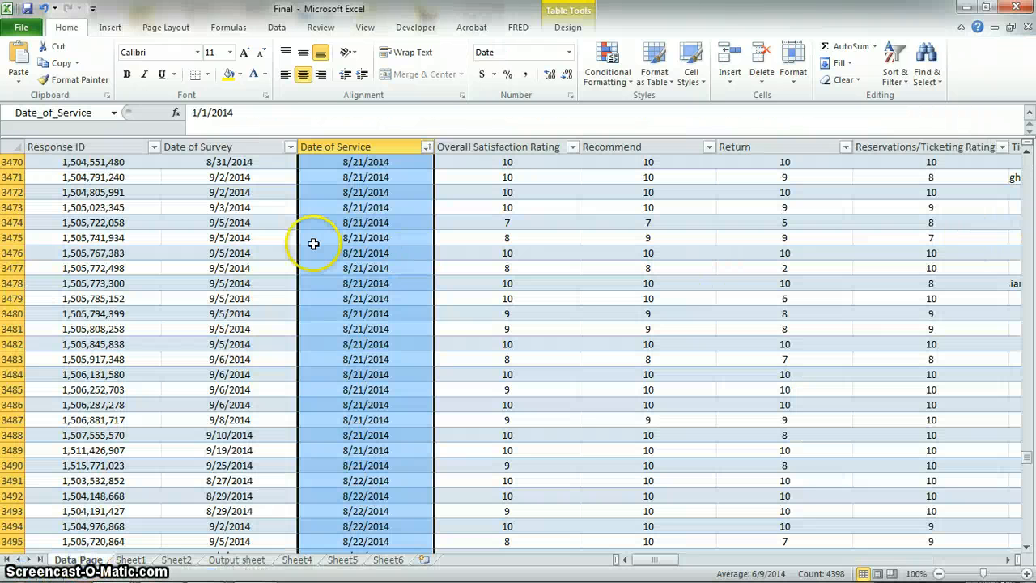
pyautogui.scroll(17, 347, 252)
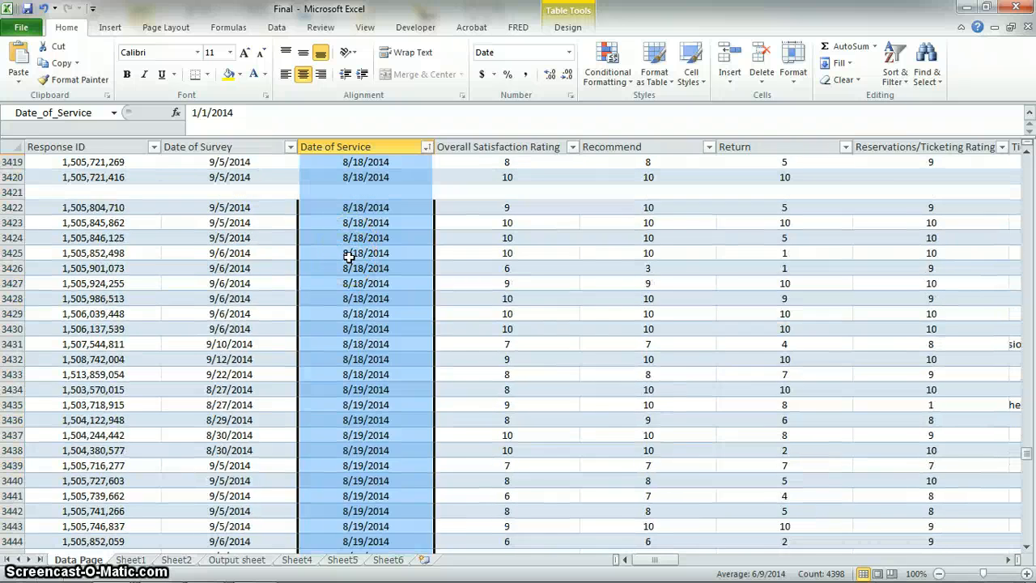
pyautogui.scroll(20, 348, 255)
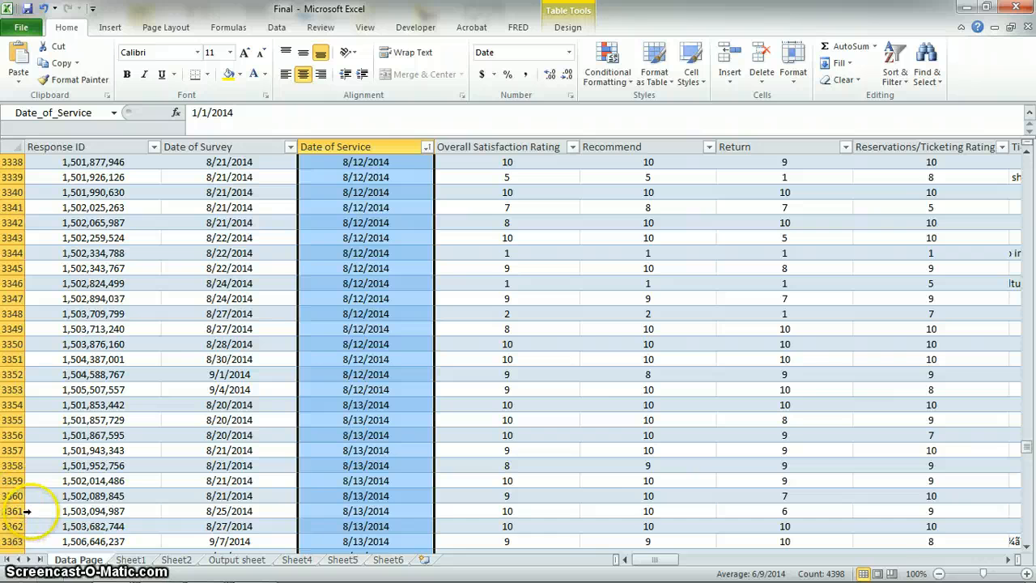
pyautogui.scroll(-1, 26, 511)
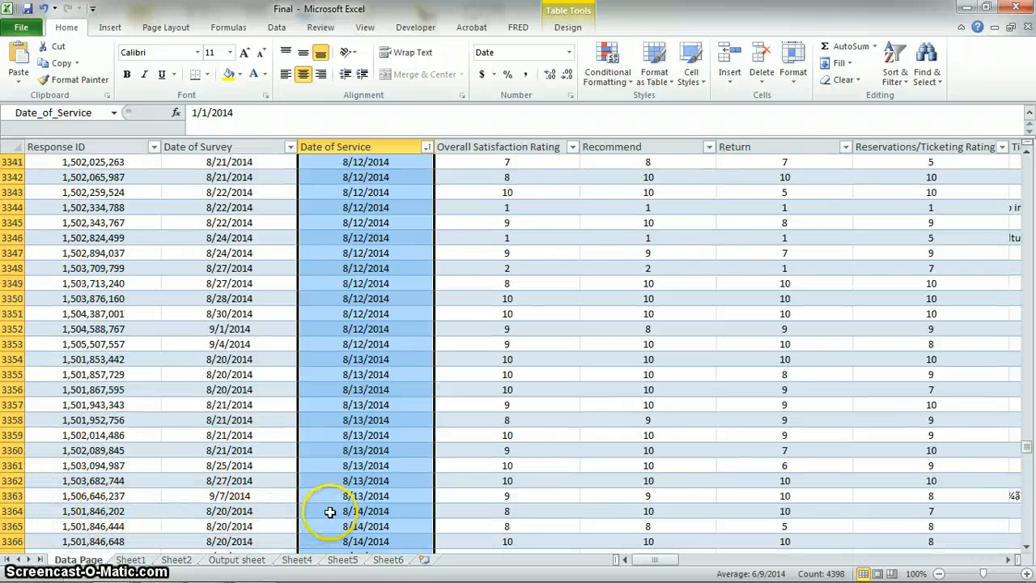
pyautogui.click(357, 510)
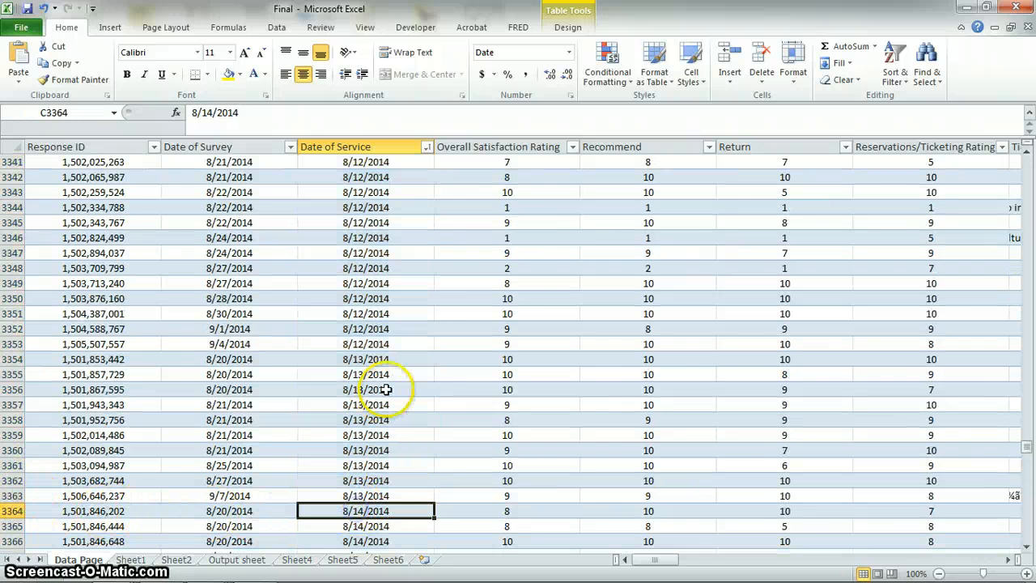
# Locate the last 8/21/2014 entry in the Date of Service column and select its cell, C3490.
pyautogui.scroll(-5, 368, 388)
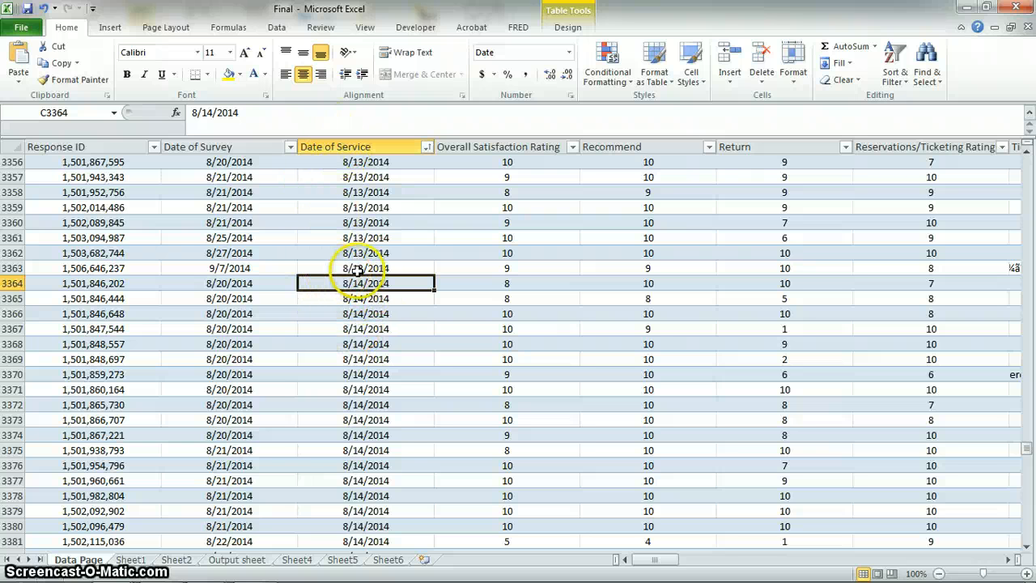
pyautogui.scroll(-7, 392, 282)
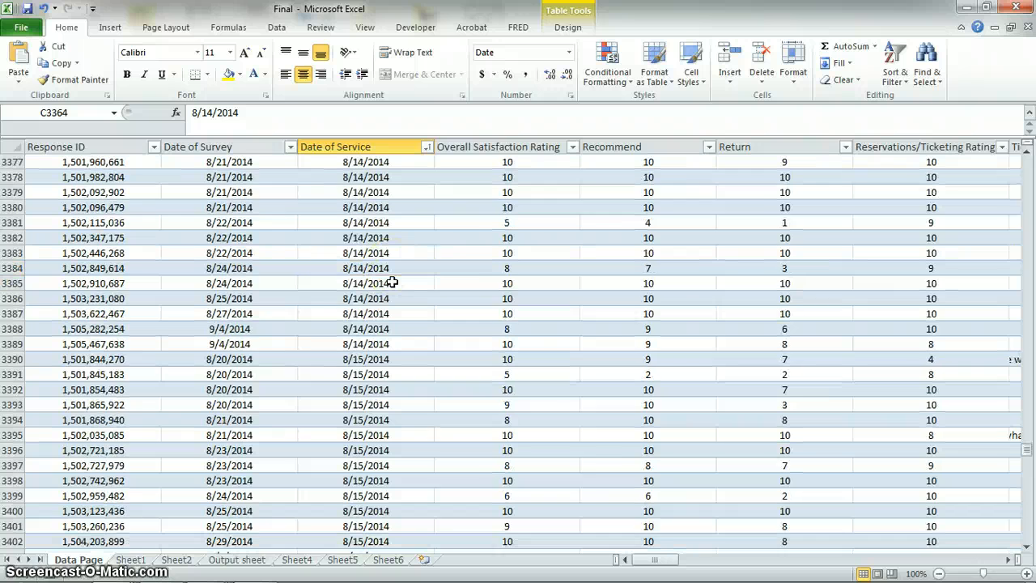
pyautogui.scroll(-15, 392, 282)
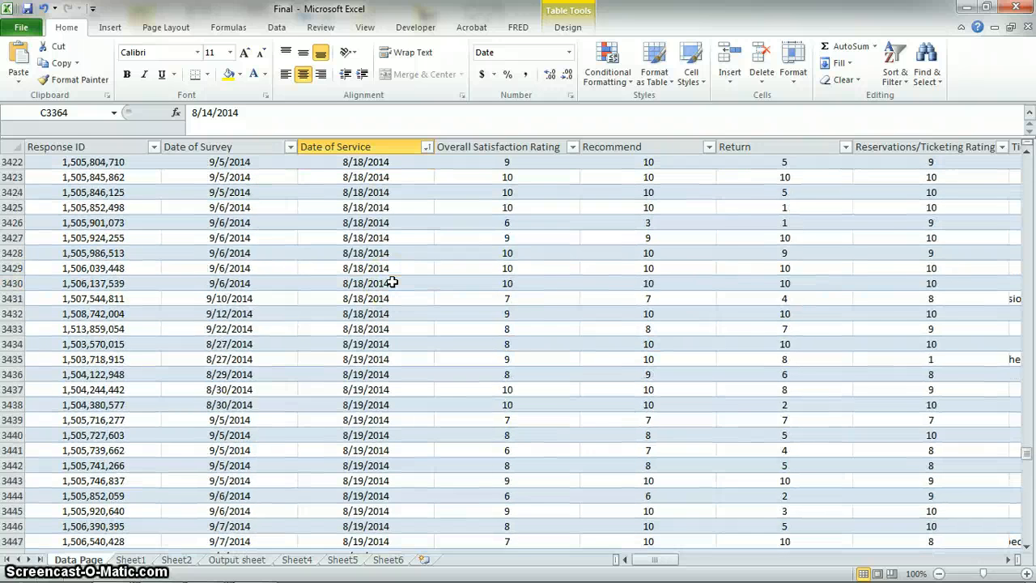
pyautogui.scroll(-8, 392, 281)
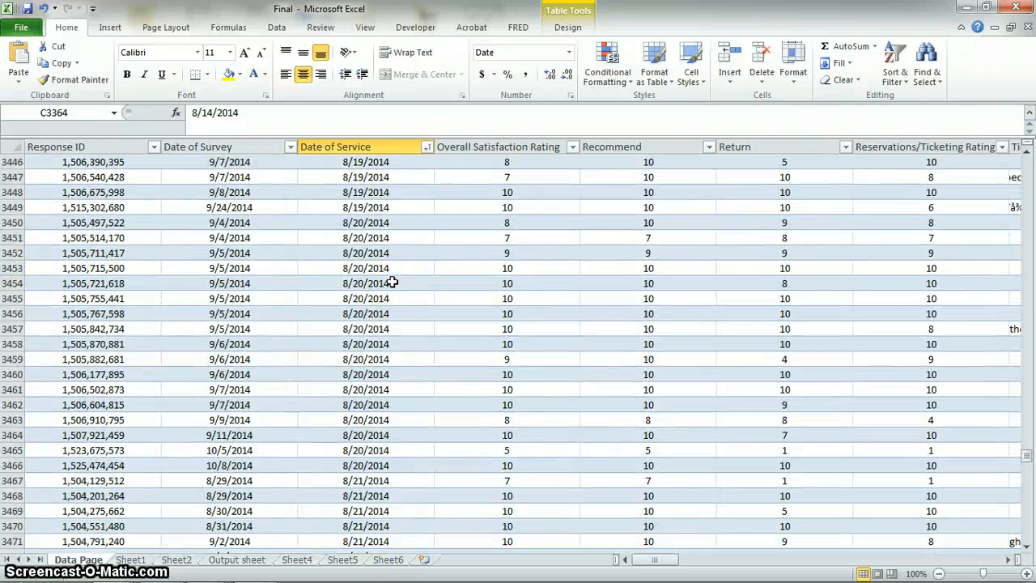
pyautogui.scroll(-10, 391, 282)
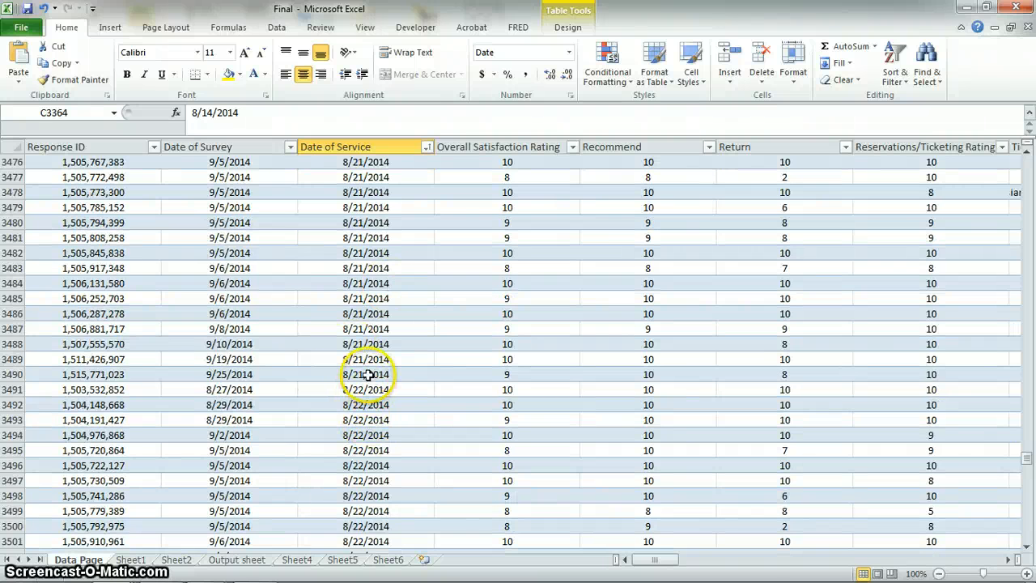
pyautogui.moveTo(369, 375); pyautogui.dragTo(339, 378)
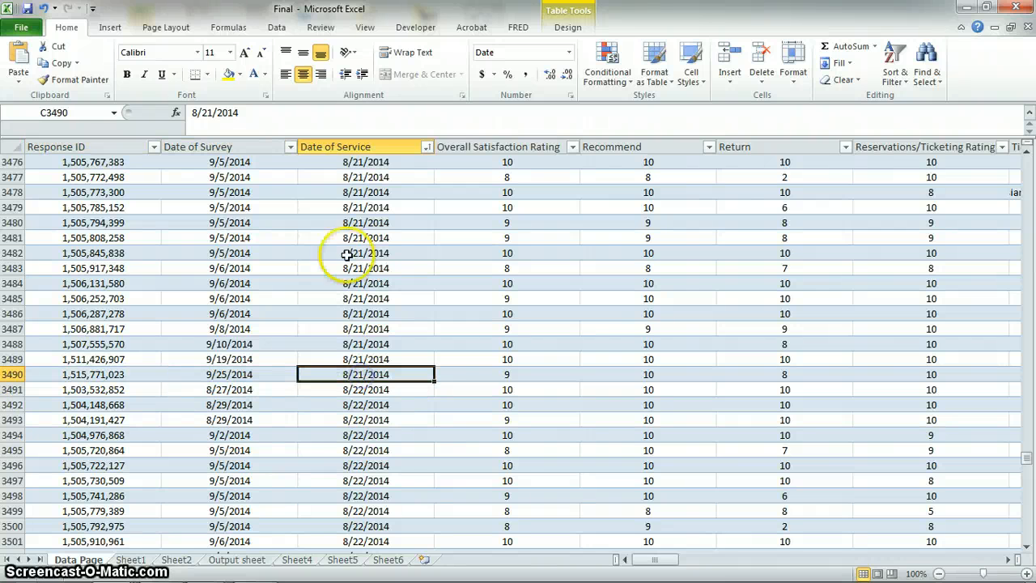
pyautogui.moveTo(367, 223); pyautogui.dragTo(375, 321)
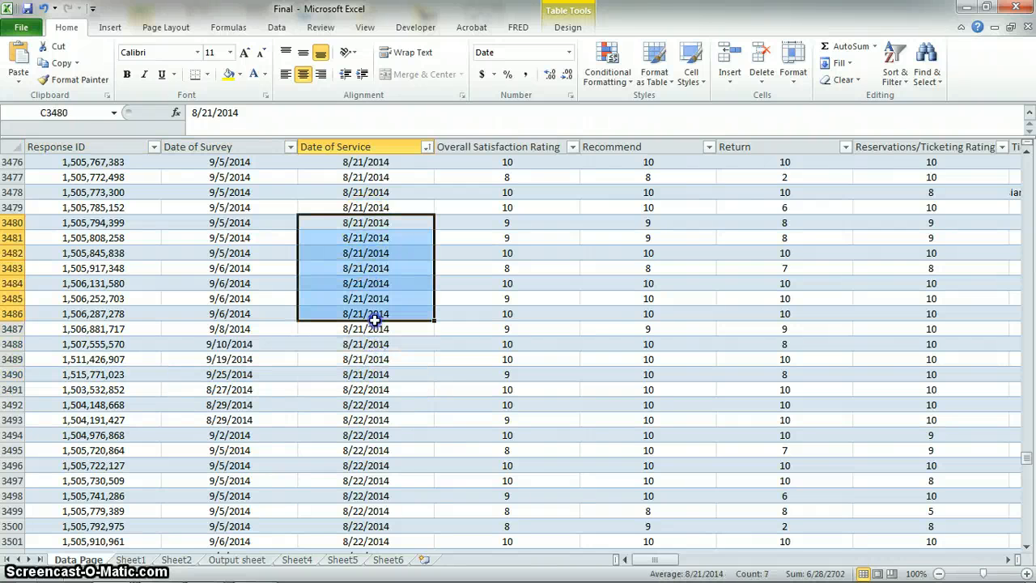
pyautogui.click(360, 375)
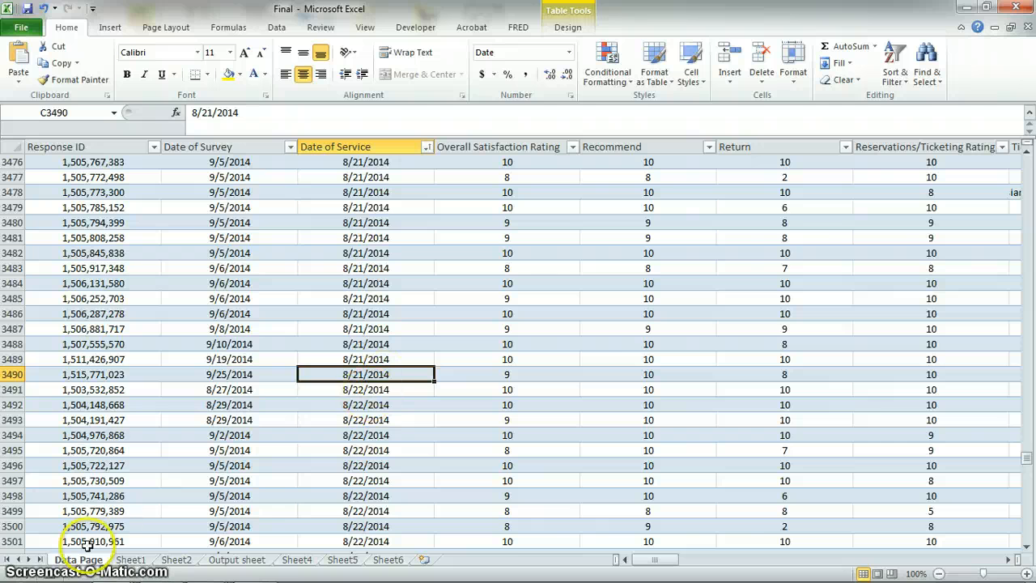
# Return to Sheet1 and examine the second INDEX and its MATCH type in the E4 formula, leaving the formula as is.
pyautogui.click(127, 564)
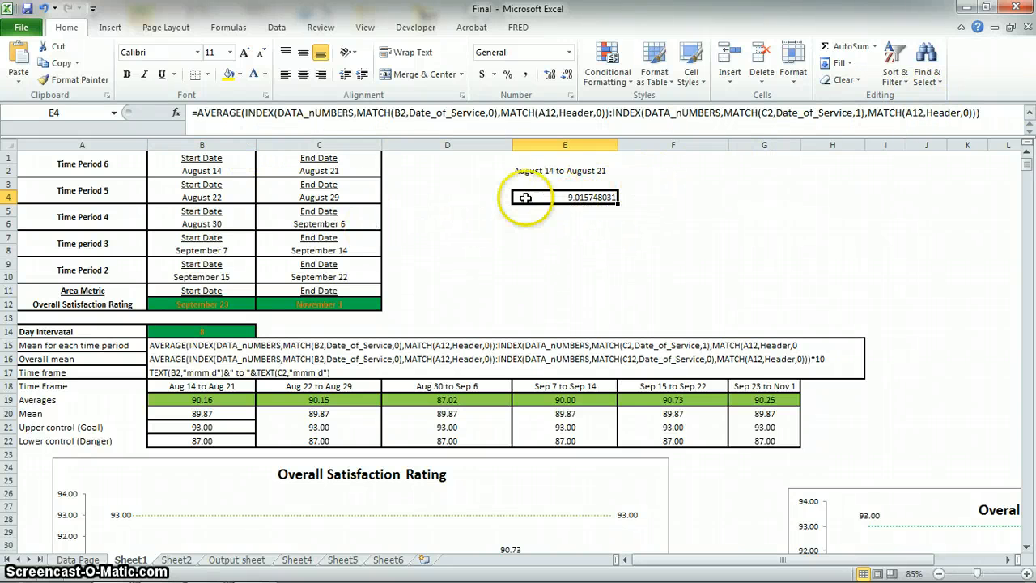
pyautogui.click(585, 252)
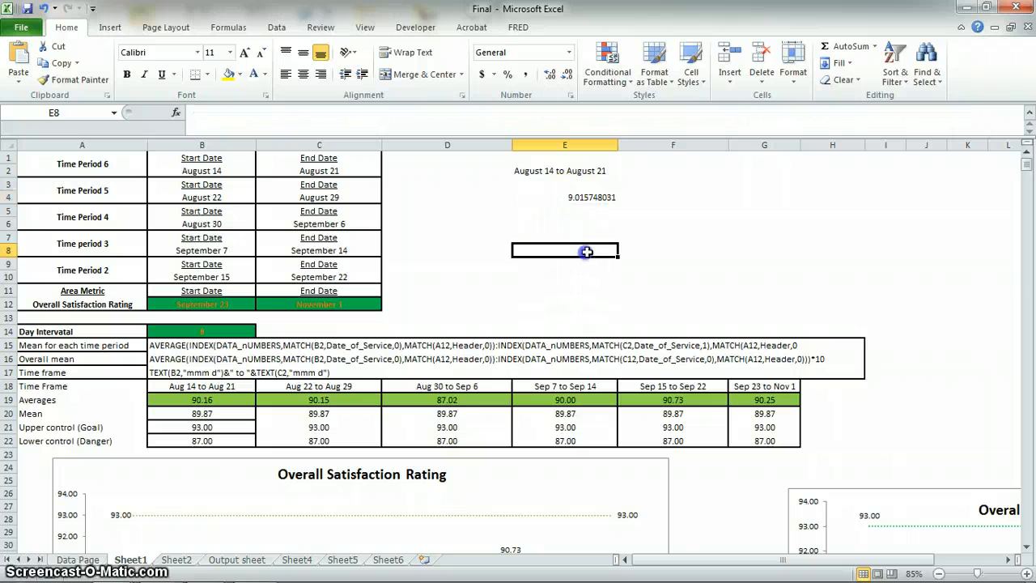
pyautogui.click(580, 197)
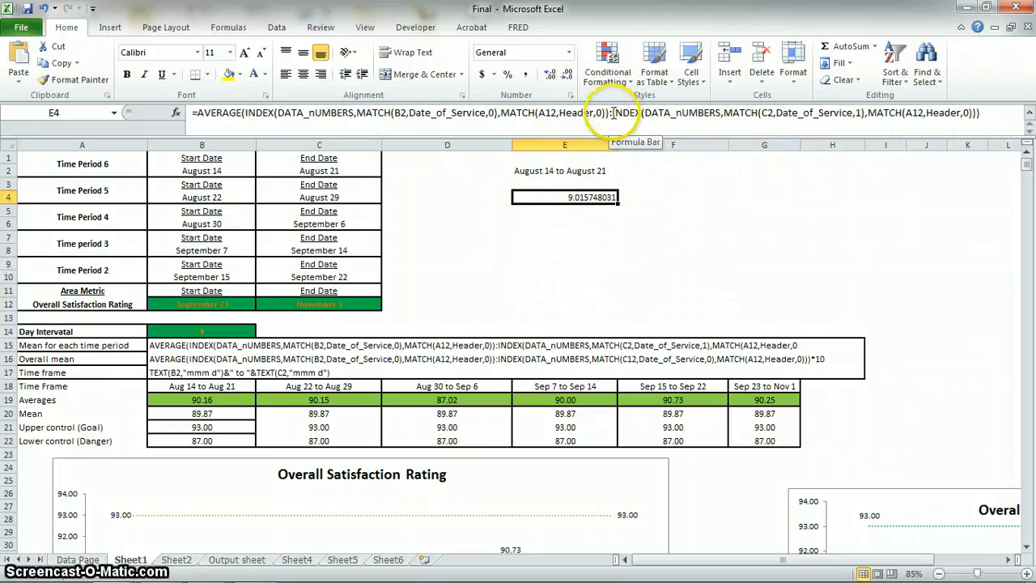
pyautogui.moveTo(613, 112); pyautogui.dragTo(717, 113)
pyautogui.doubleClick(858, 113)
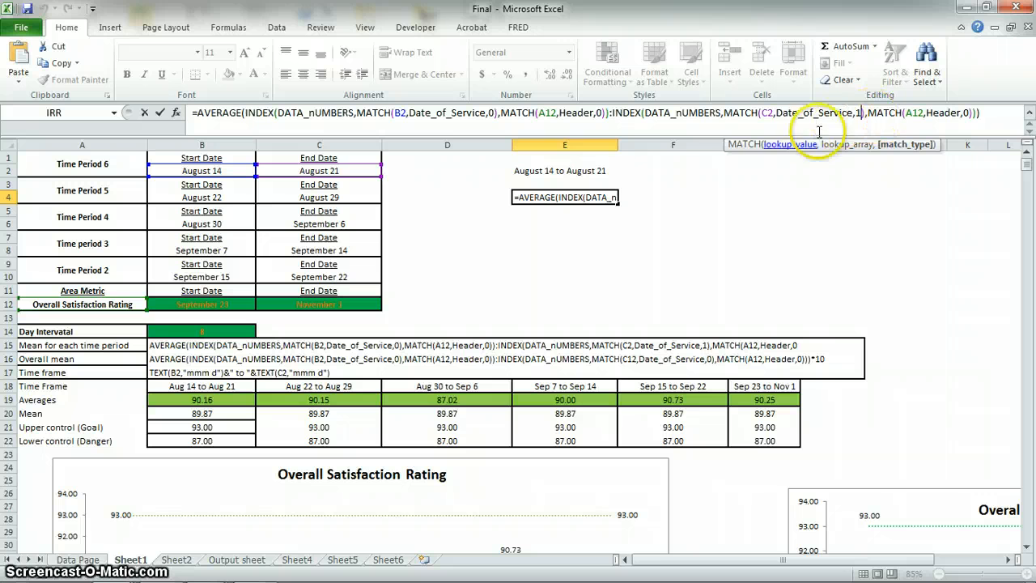
pyautogui.hotkey('ctrl', 'Return')
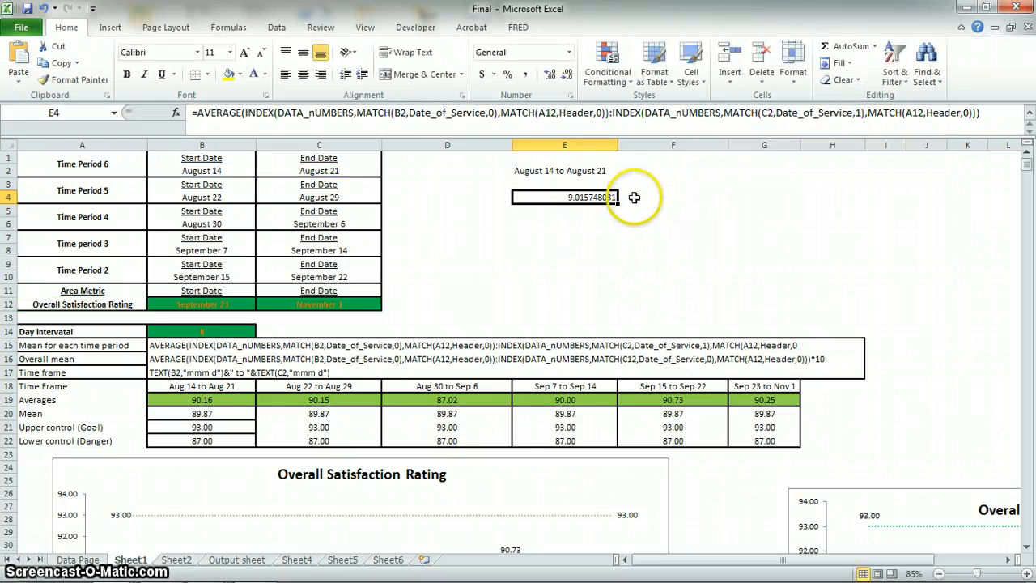
# Inspect the formulas across the Averages row from B19 to G19, and check the Time Period 2 dates in C10 and B10.
pyautogui.click(638, 228)
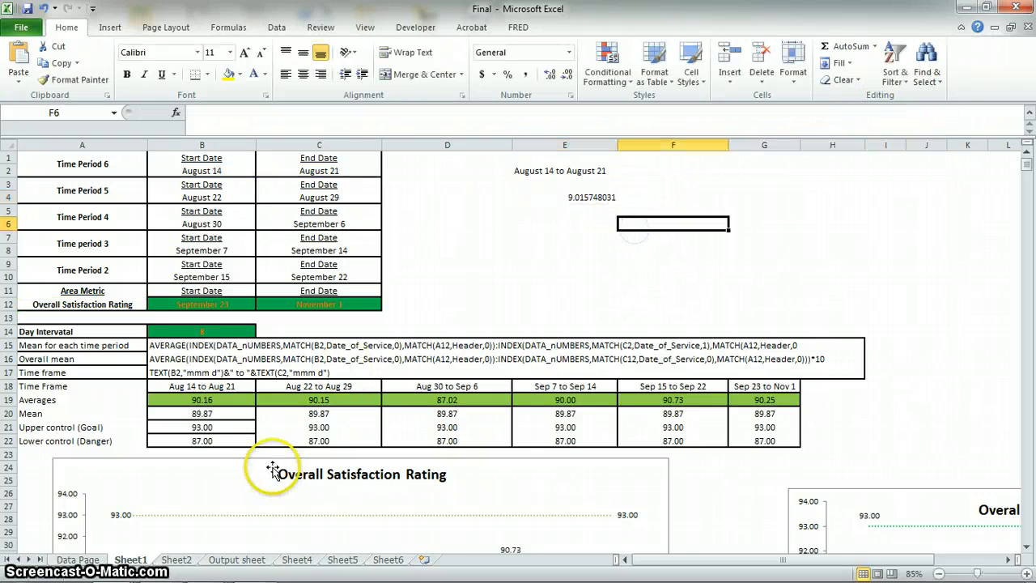
pyautogui.click(206, 398)
pyautogui.click(312, 118)
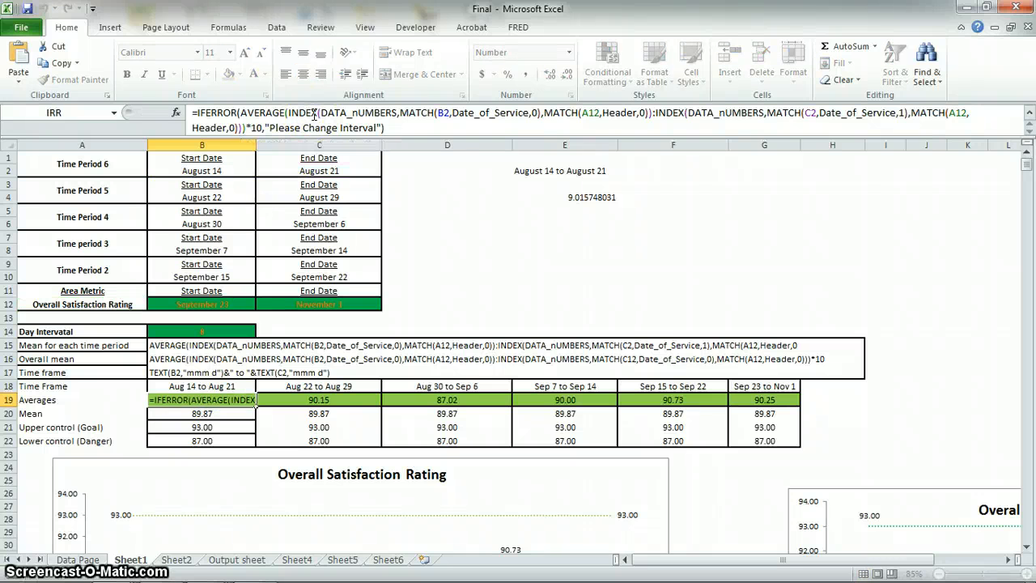
pyautogui.press('Tab')
pyautogui.click(312, 117)
pyautogui.press('Tab')
pyautogui.click(312, 116)
pyautogui.press('Tab')
pyautogui.click(312, 116)
pyautogui.press('Tab')
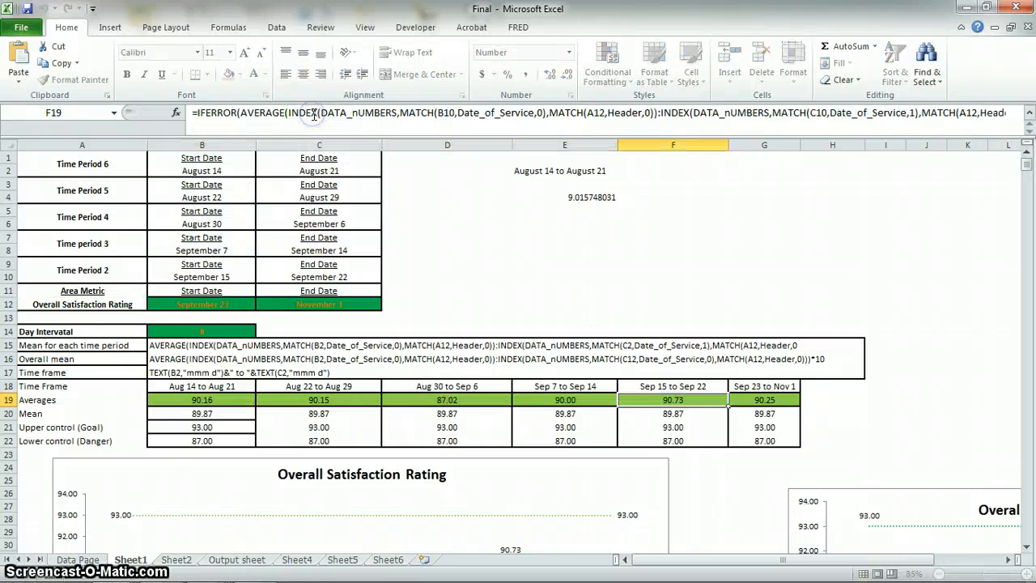
pyautogui.click(311, 115)
pyautogui.press('Tab')
pyautogui.click(313, 117)
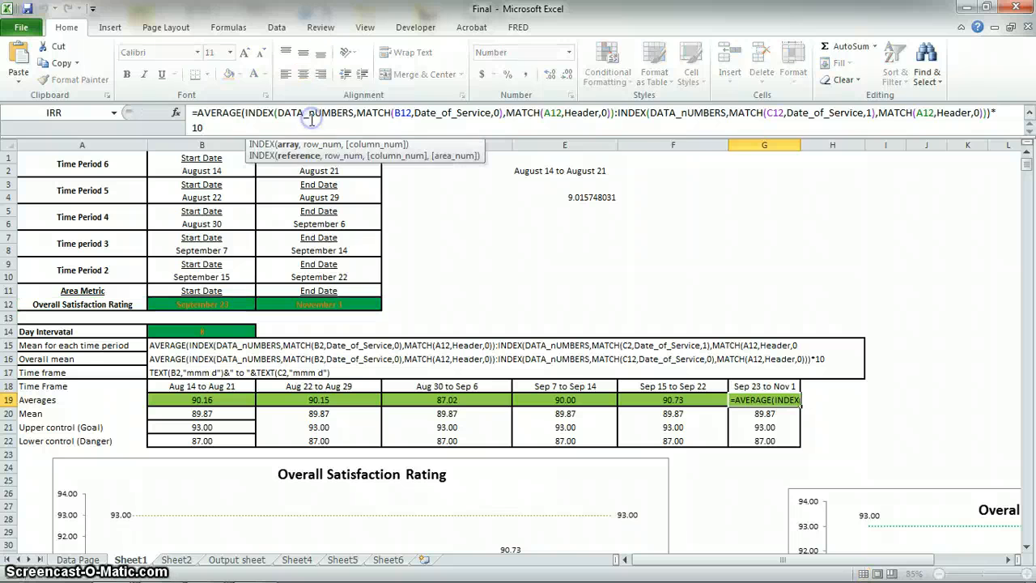
pyautogui.press('Tab')
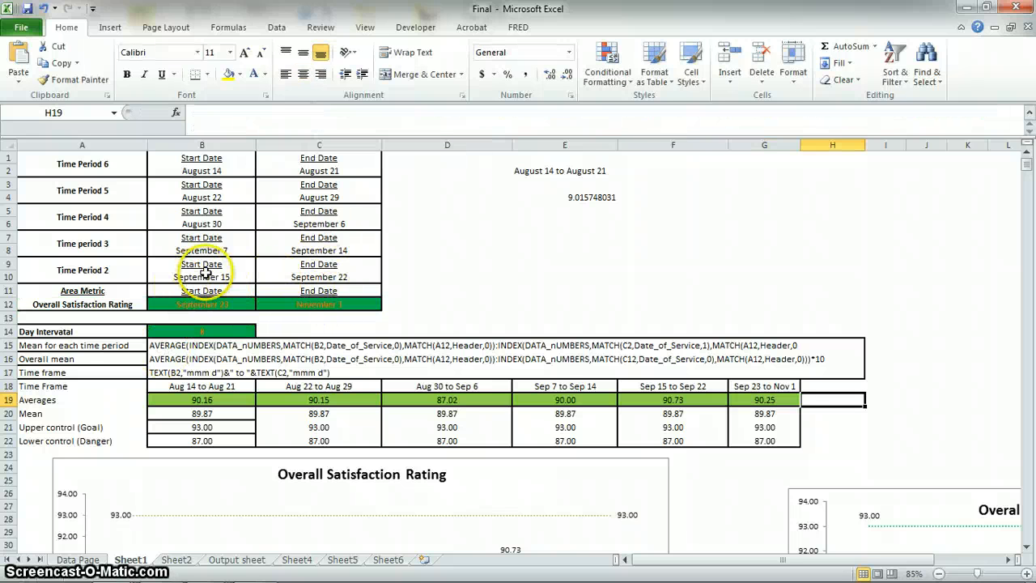
pyautogui.click(311, 276)
pyautogui.click(243, 280)
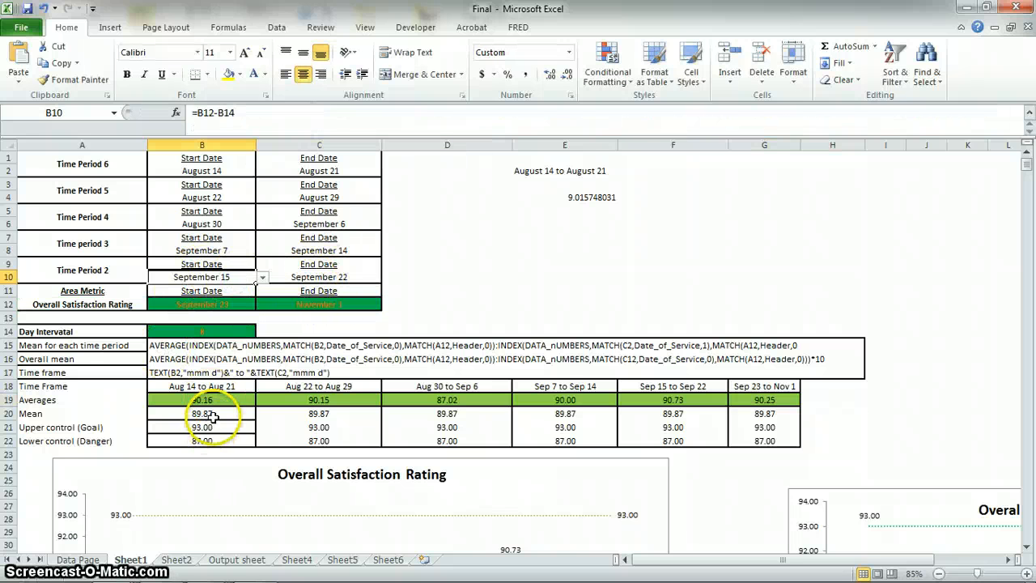
# Examine the overall Mean formula in B20 and the formula in C20 that feeds the rest of the Mean row.
pyautogui.click(235, 413)
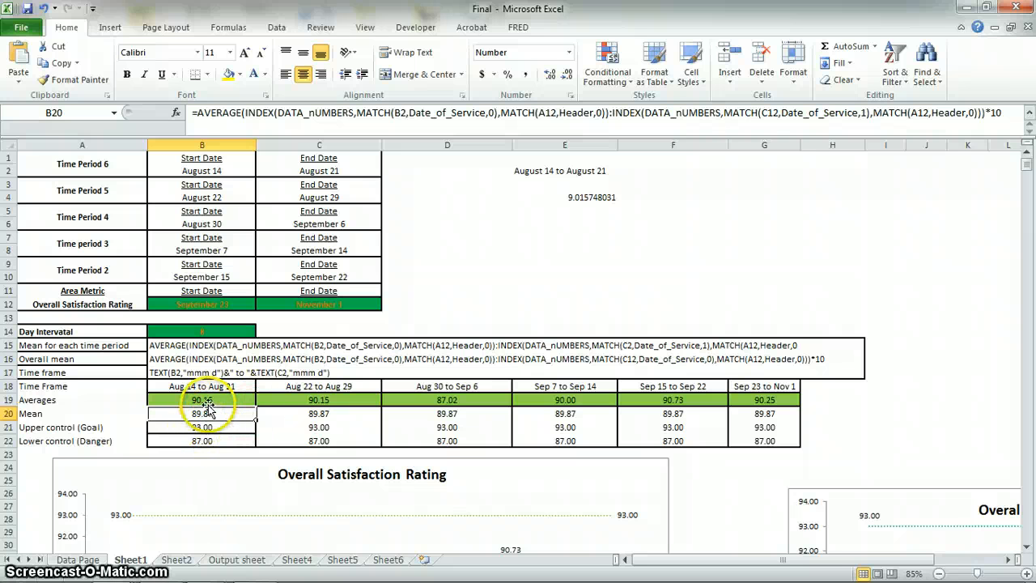
pyautogui.click(290, 113)
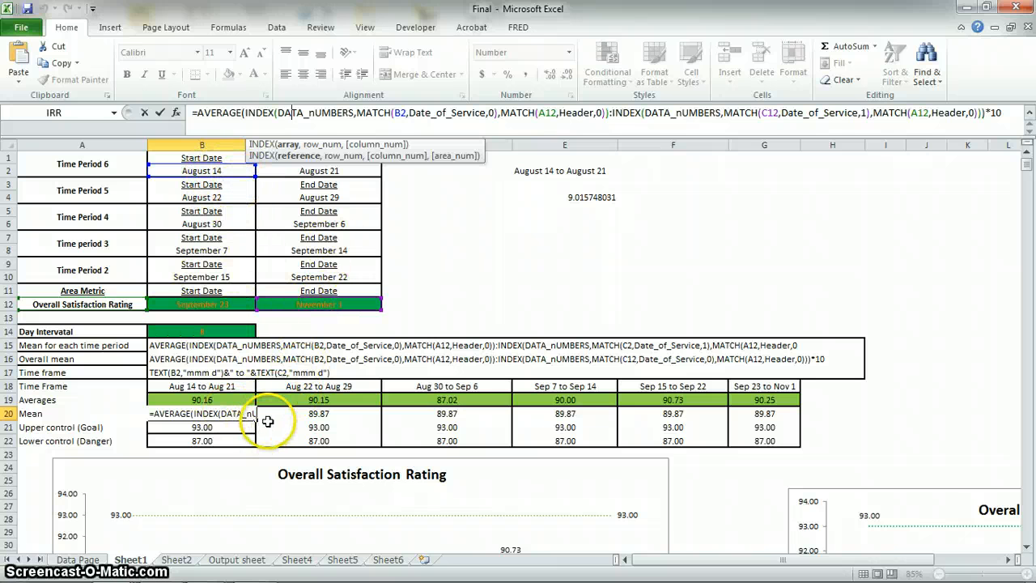
pyautogui.hotkey('ctrl', 'Return')
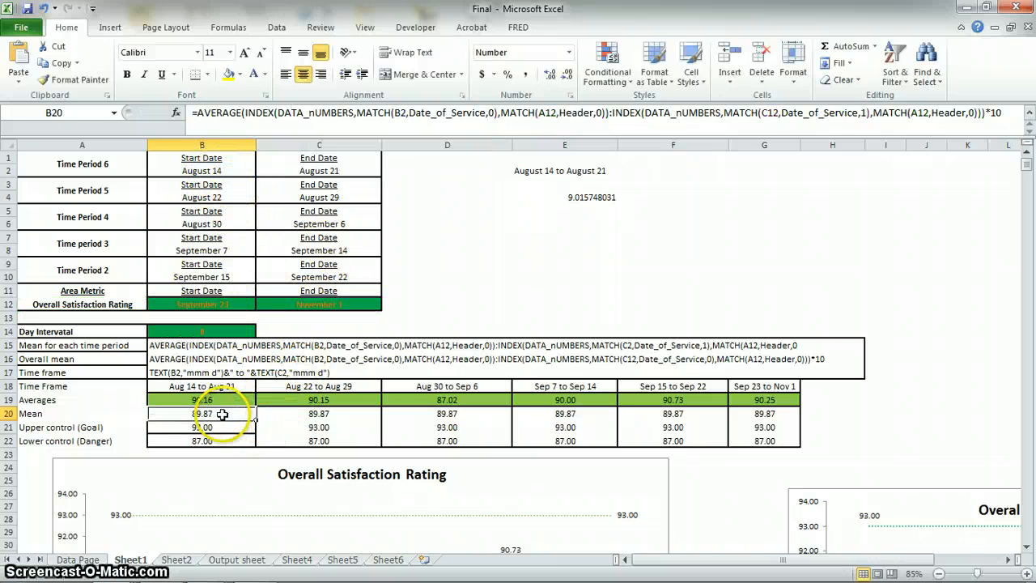
pyautogui.moveTo(366, 417); pyautogui.dragTo(758, 411)
pyautogui.click(312, 414)
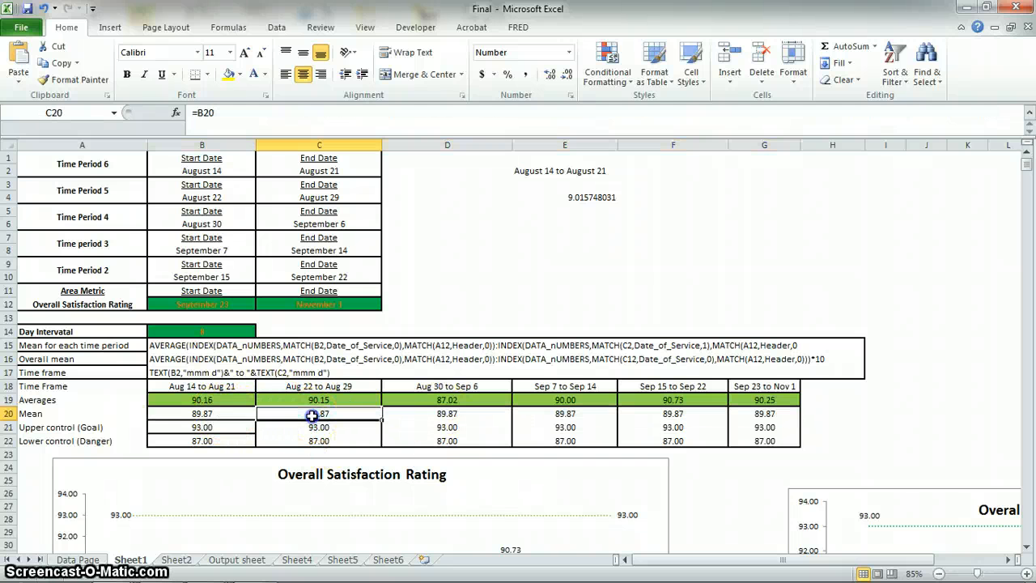
# Compare the Mean cells C20 to E20 with the overall mean formula in B20 they refer back to.
pyautogui.click(226, 414)
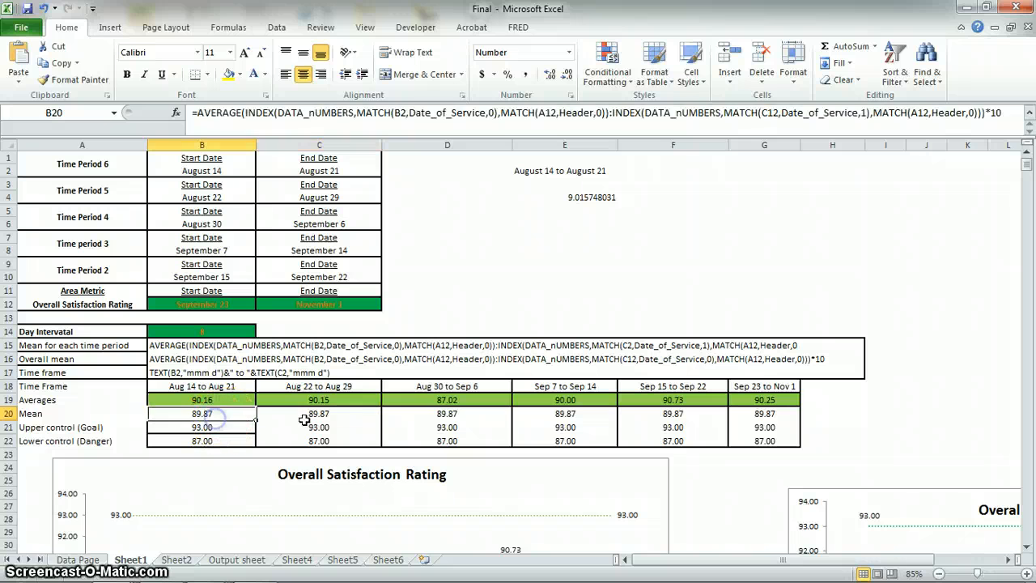
pyautogui.click(425, 414)
pyautogui.click(315, 416)
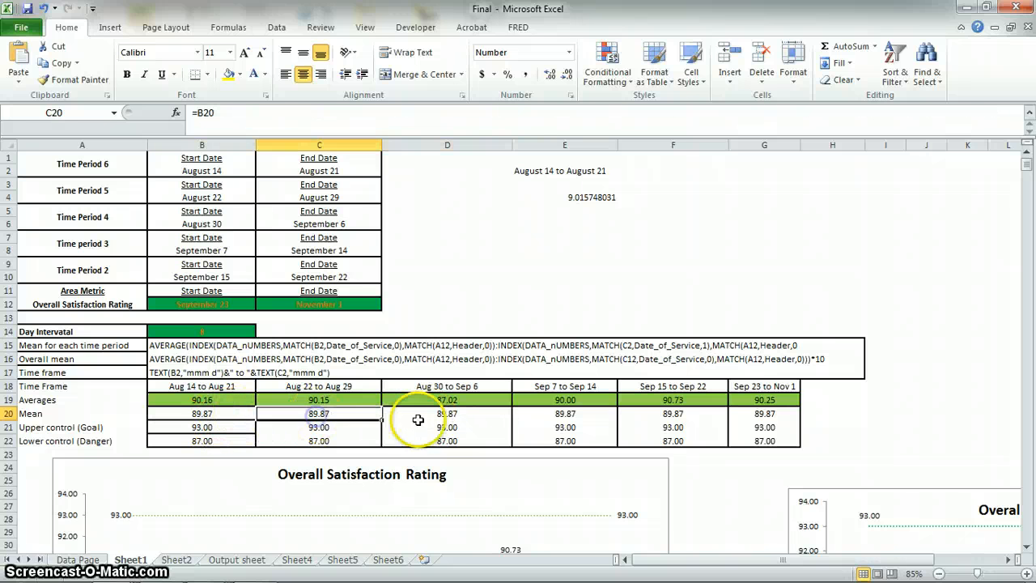
pyautogui.click(541, 416)
pyautogui.click(213, 416)
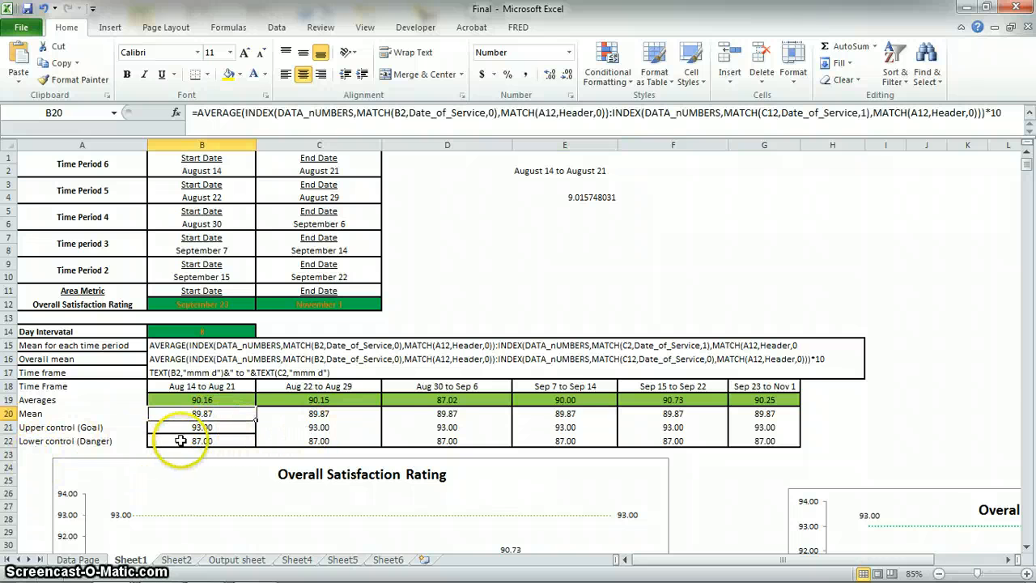
# Examine the Upper control (Goal) row from B21 to F21, ending on the goal value entered in B21.
pyautogui.scroll(-3, 178, 421)
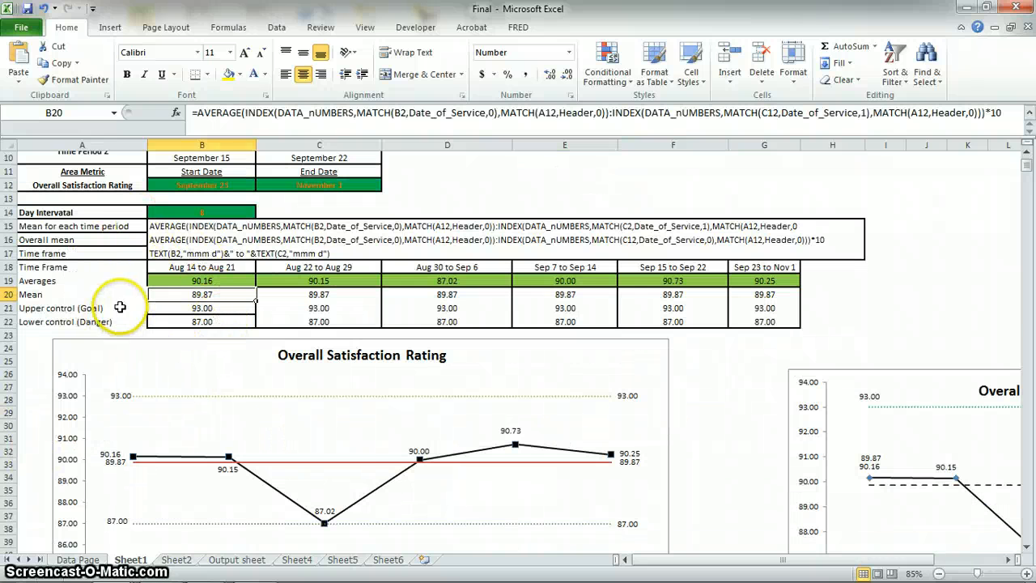
pyautogui.scroll(-2, 109, 324)
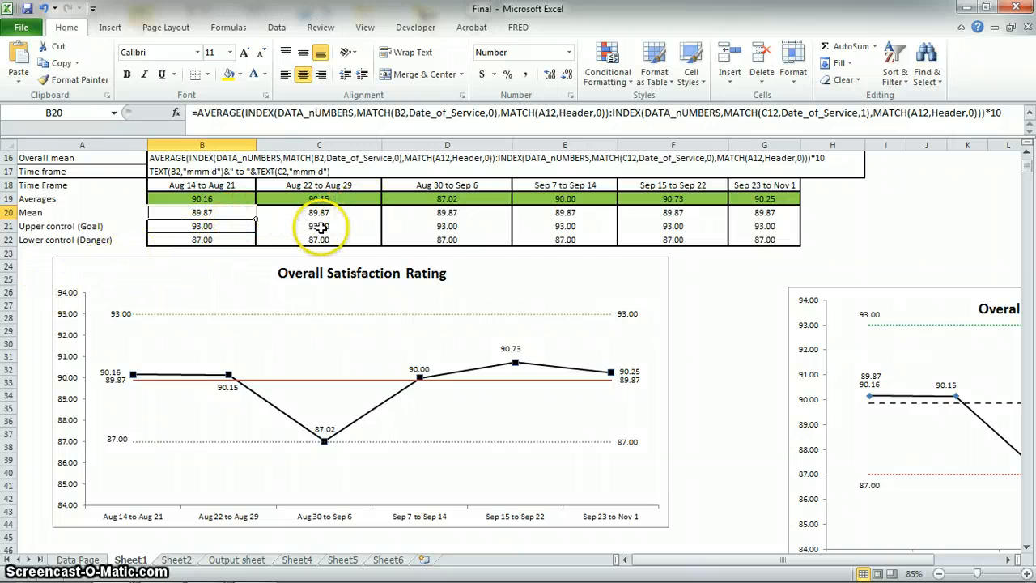
pyautogui.moveTo(630, 226); pyautogui.dragTo(339, 229)
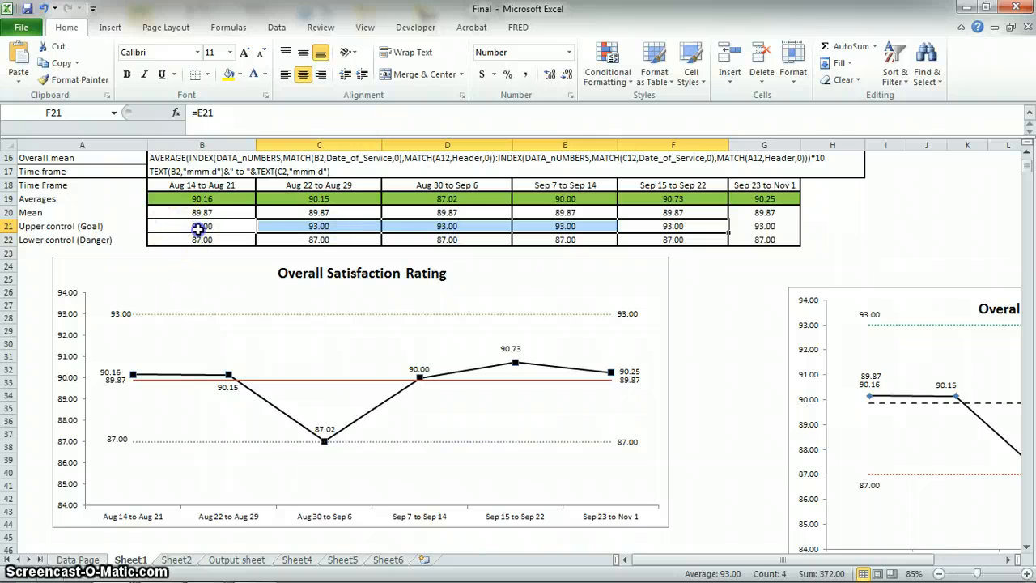
pyautogui.moveTo(198, 229); pyautogui.dragTo(675, 224)
pyautogui.click(195, 226)
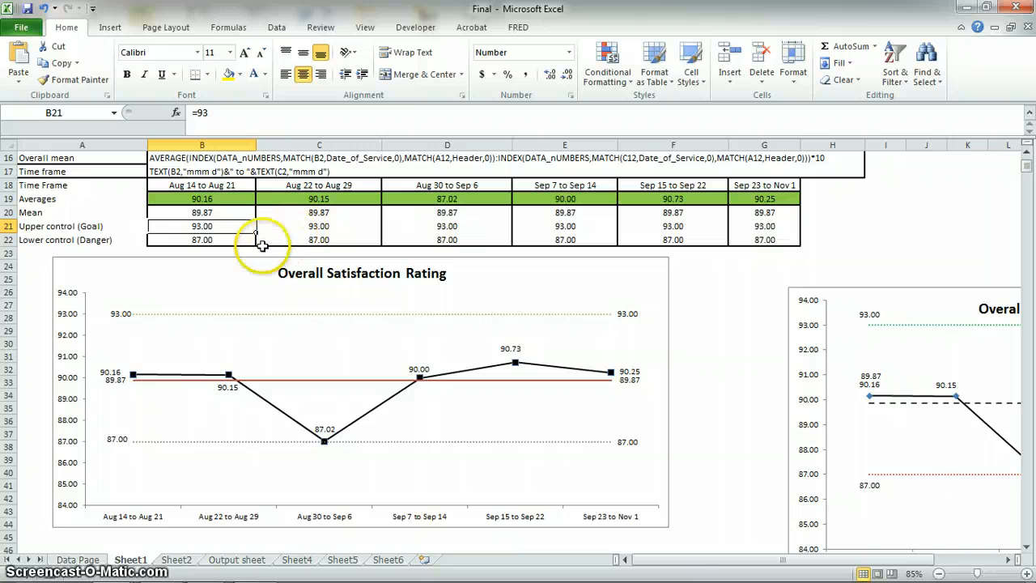
# Inspect the Lower control (Danger) cells from B22 across to G22 and review the time periods and existing chart.
pyautogui.click(212, 241)
pyautogui.click(280, 238)
pyautogui.click(455, 238)
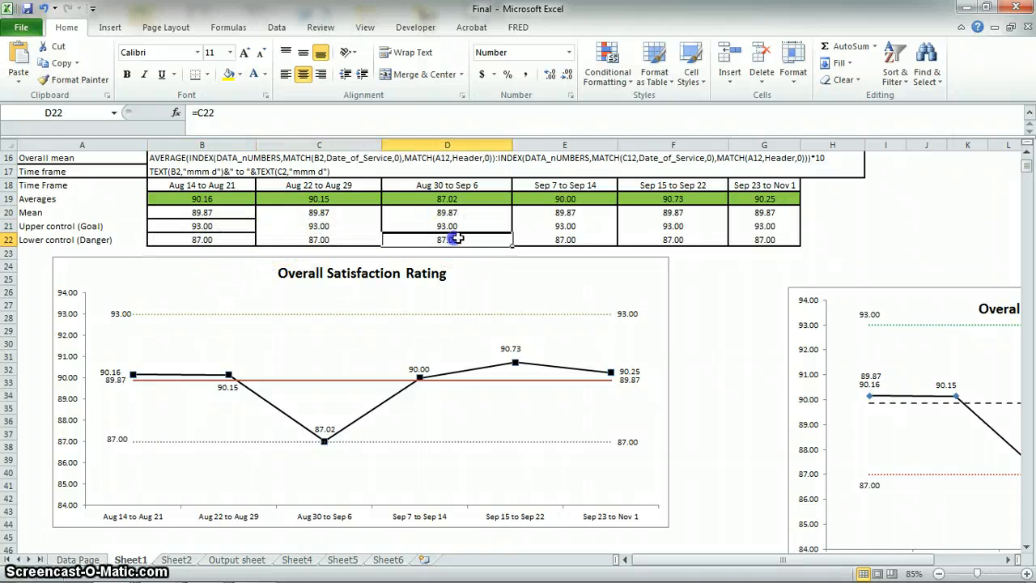
pyautogui.click(572, 241)
pyautogui.click(664, 239)
pyautogui.click(770, 240)
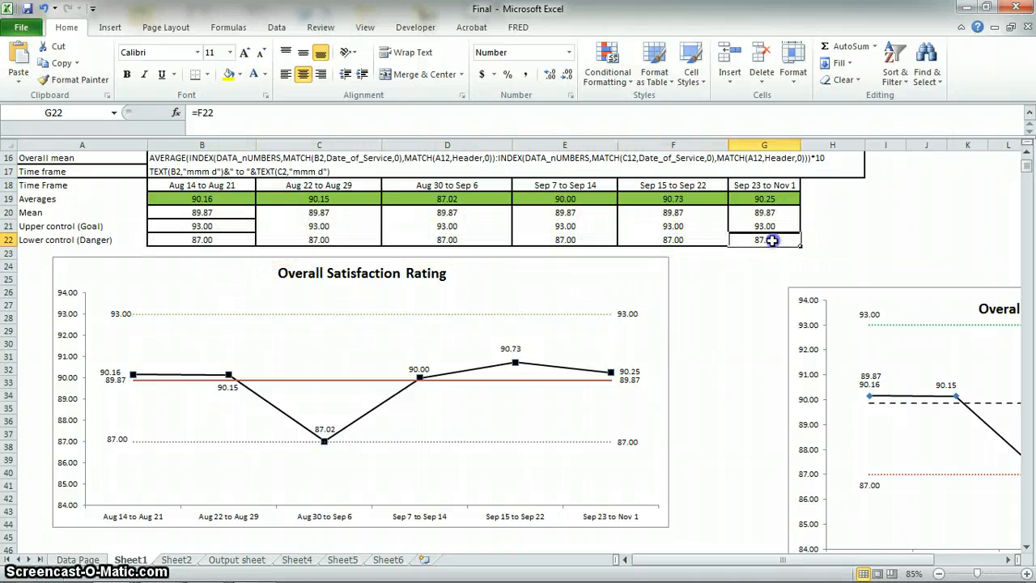
pyautogui.scroll(5, 139, 259)
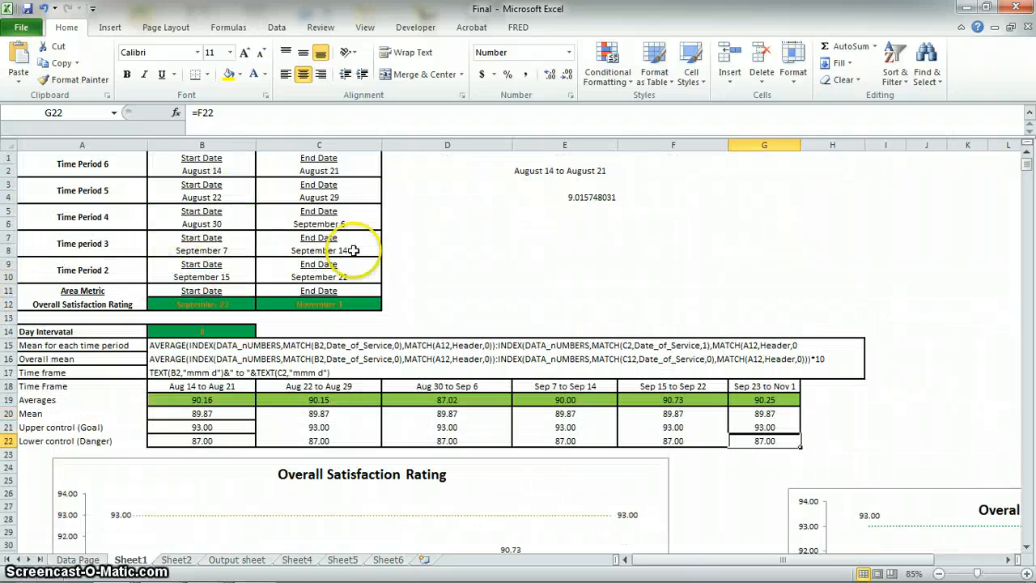
pyautogui.scroll(-5, 263, 238)
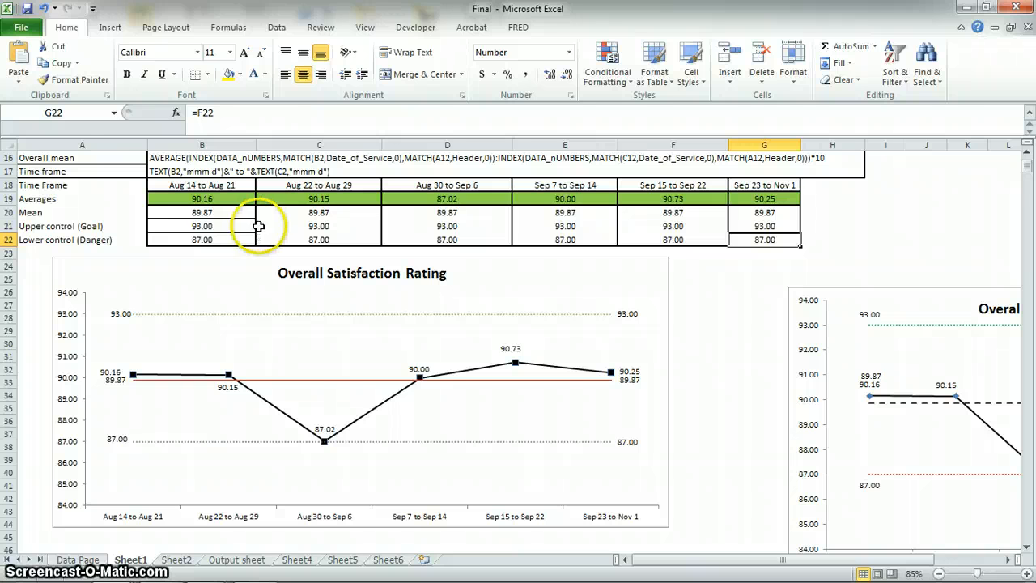
# Replace AVERAGE with COUNTA in the E4 formula and reselect E4 to check the result.
pyautogui.scroll(4, 258, 227)
pyautogui.click(564, 158)
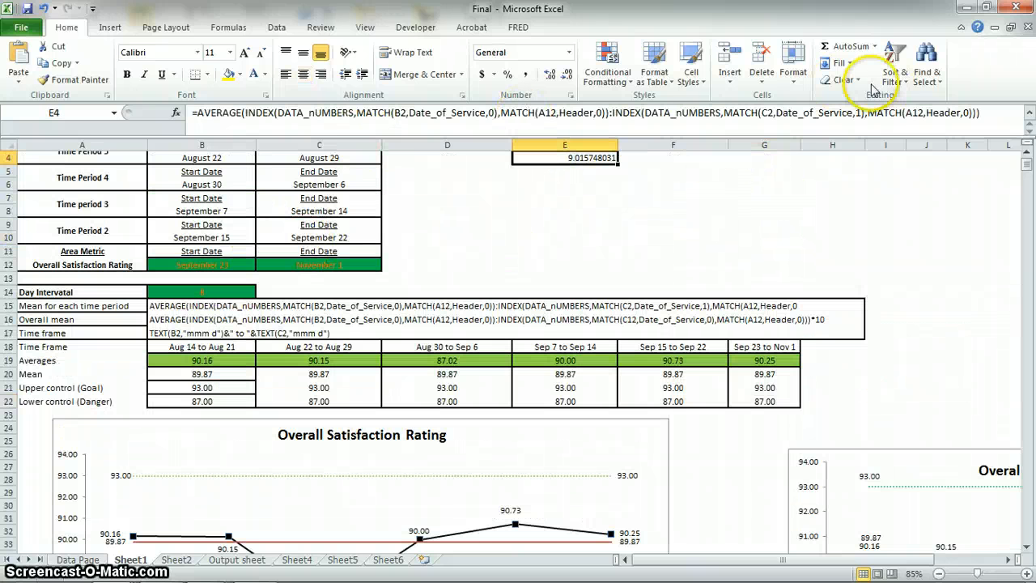
pyautogui.click(221, 111)
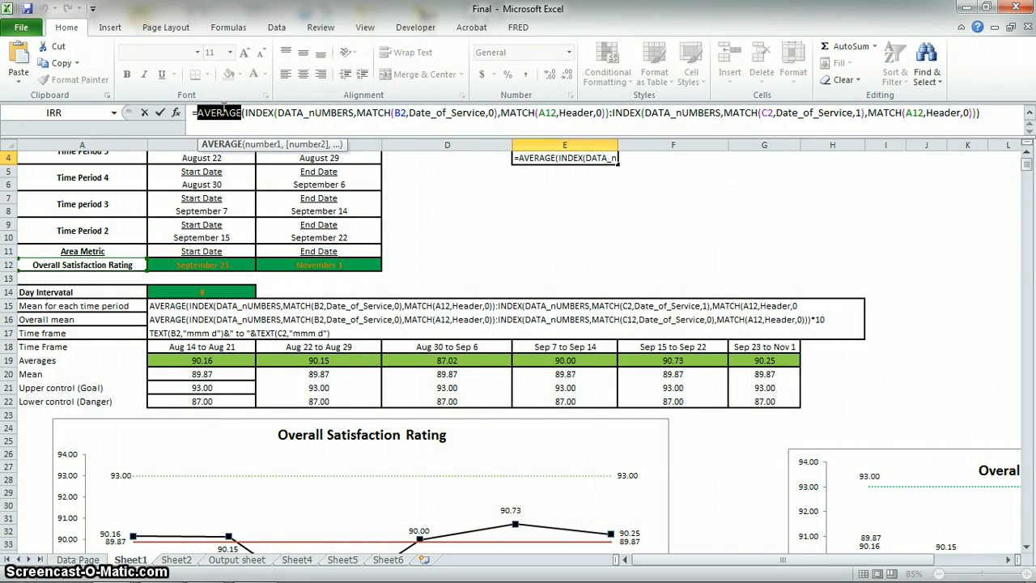
pyautogui.write('count')
pyautogui.write('a')
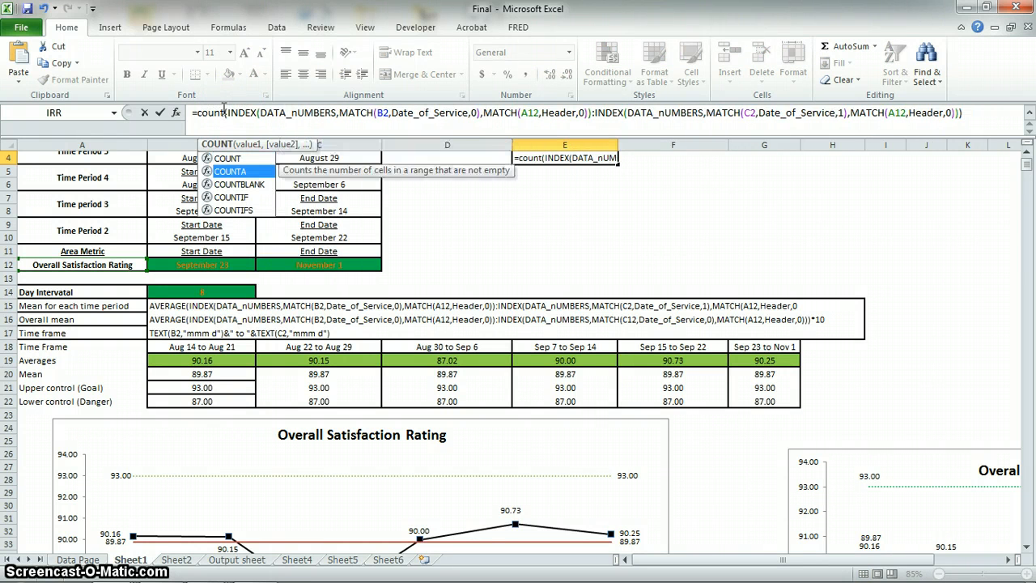
pyautogui.press('Return')
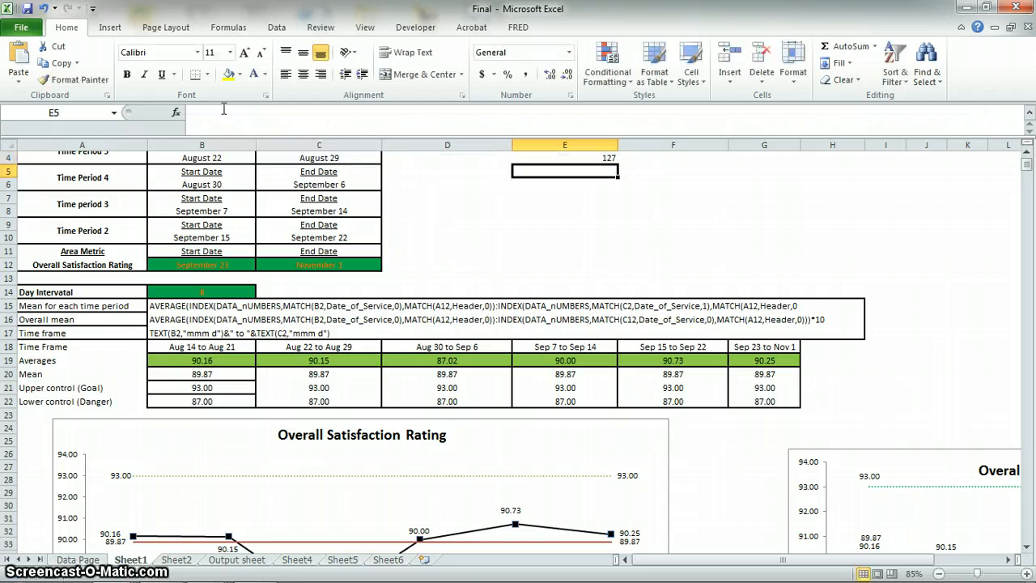
pyautogui.click(601, 159)
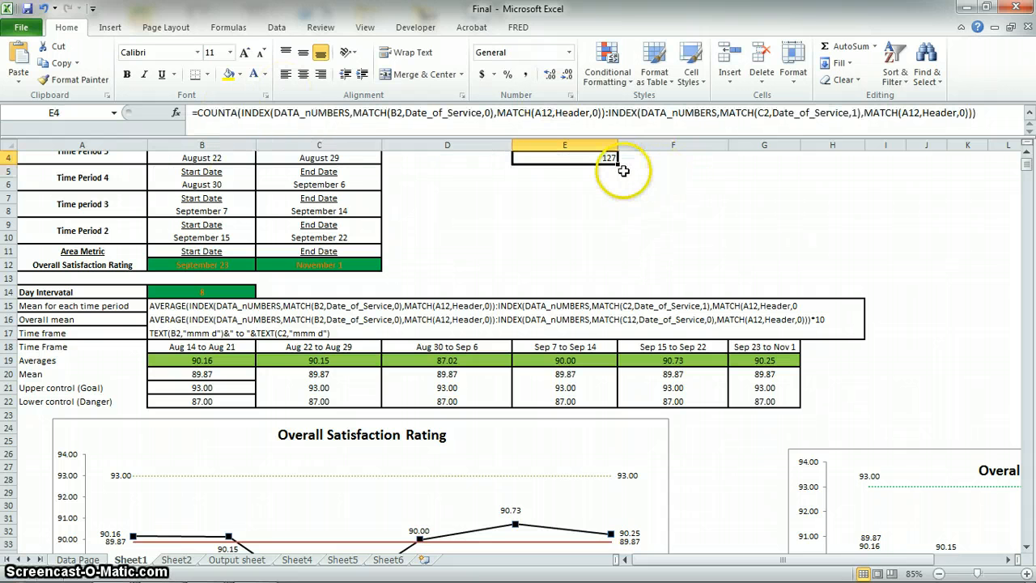
pyautogui.click(662, 161)
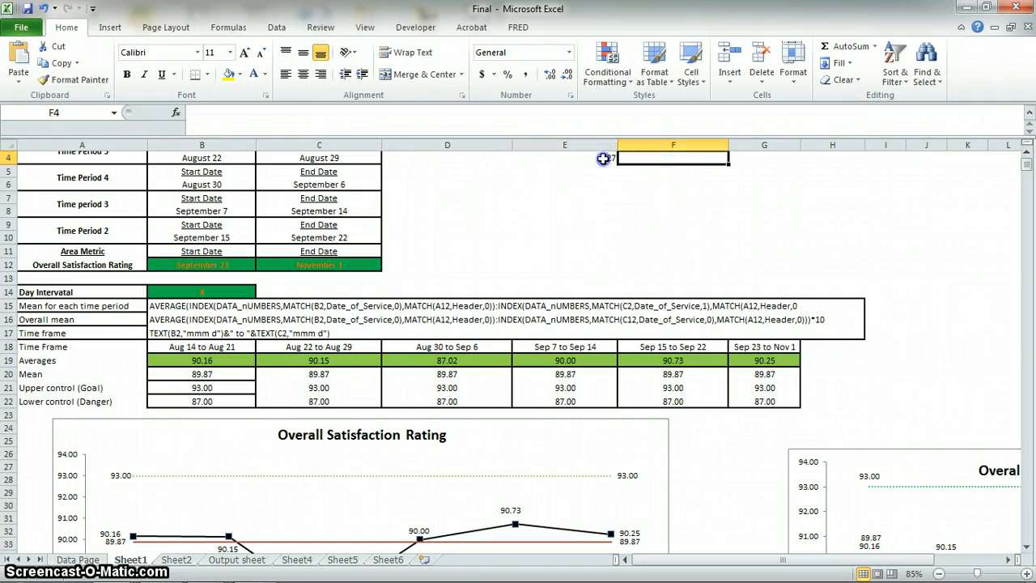
pyautogui.click(603, 159)
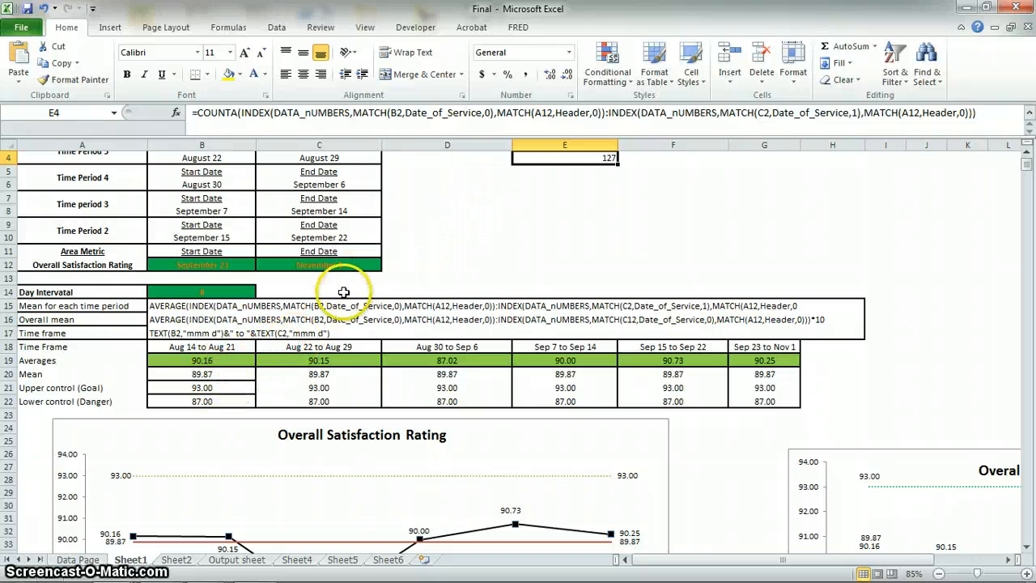
# Insert a basic 2-D line chart from the Time Frame through Lower control data in B18:G22.
pyautogui.scroll(-1, 381, 312)
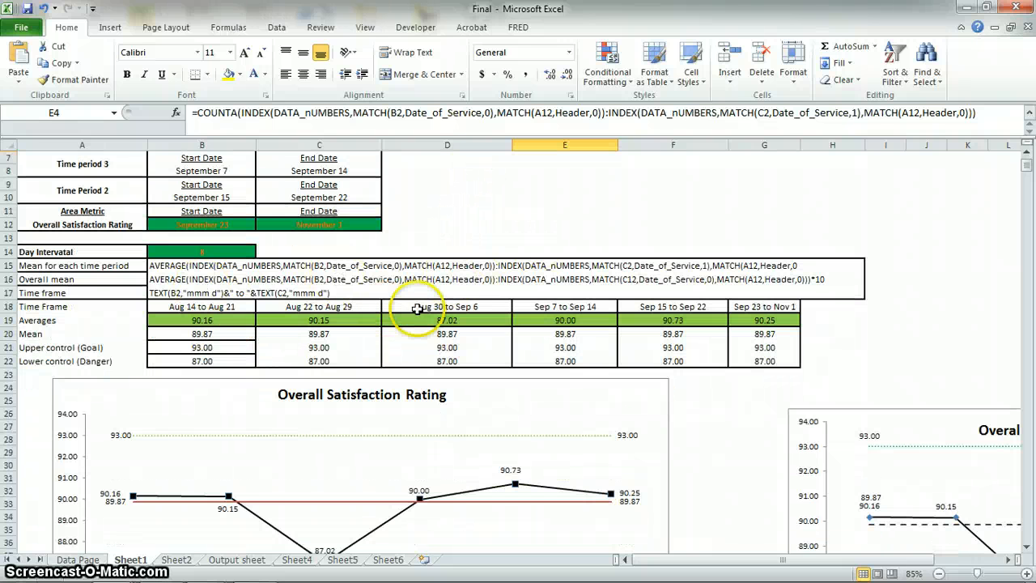
pyautogui.moveTo(223, 308); pyautogui.dragTo(782, 361)
pyautogui.scroll(-2, 364, 357)
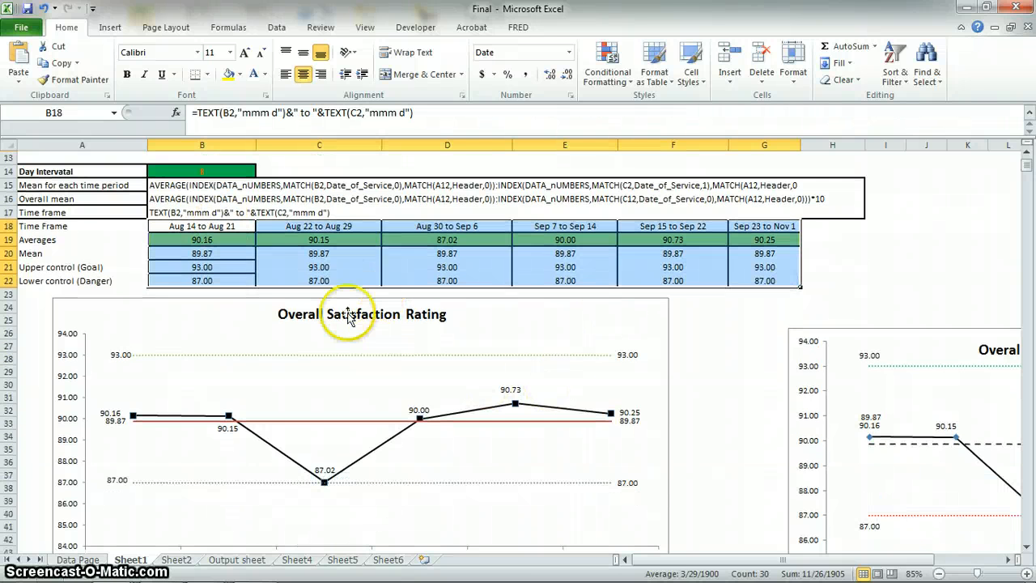
pyautogui.click(292, 239)
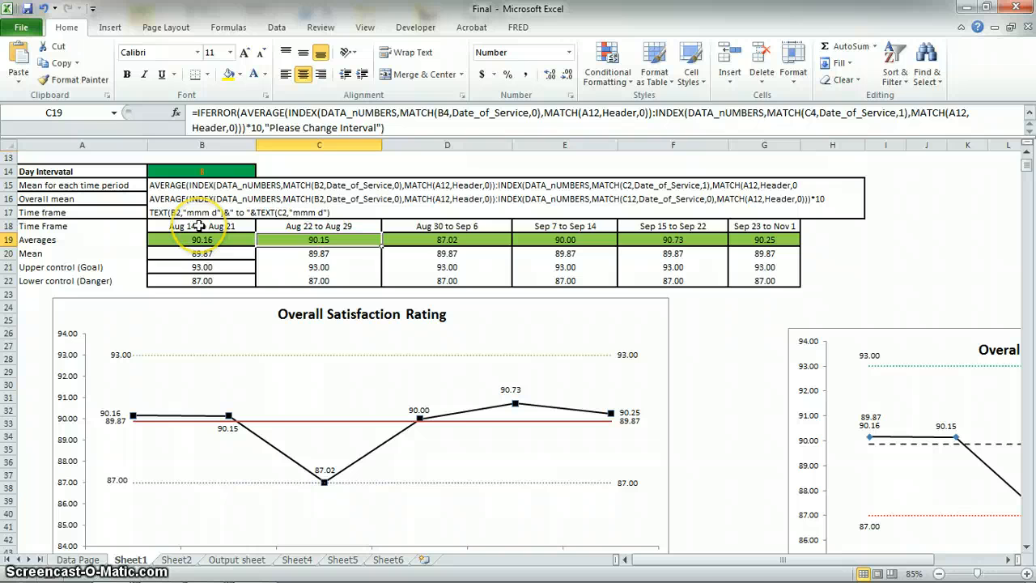
pyautogui.moveTo(233, 230); pyautogui.dragTo(764, 282)
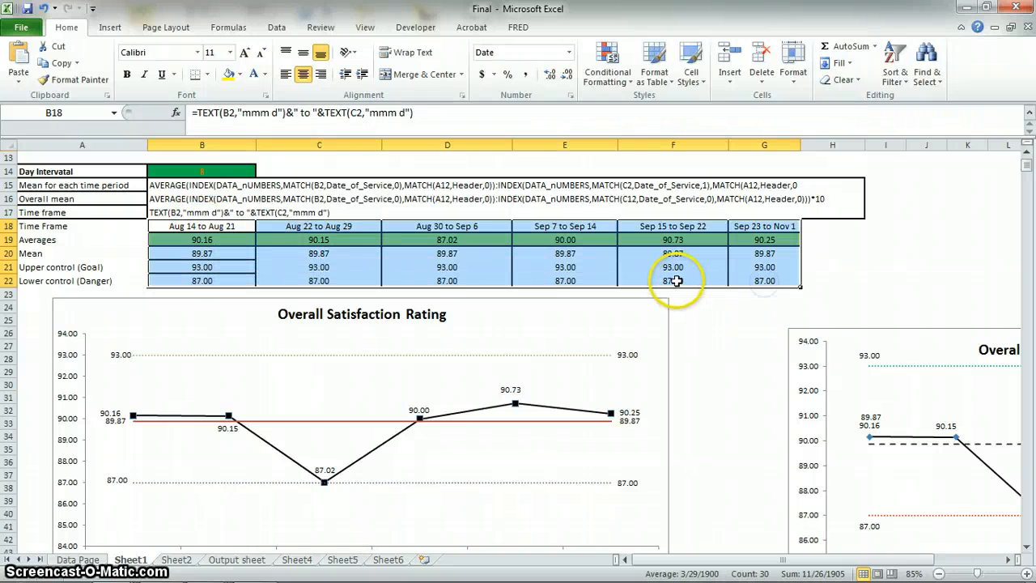
pyautogui.hotkey('alt', 'n')
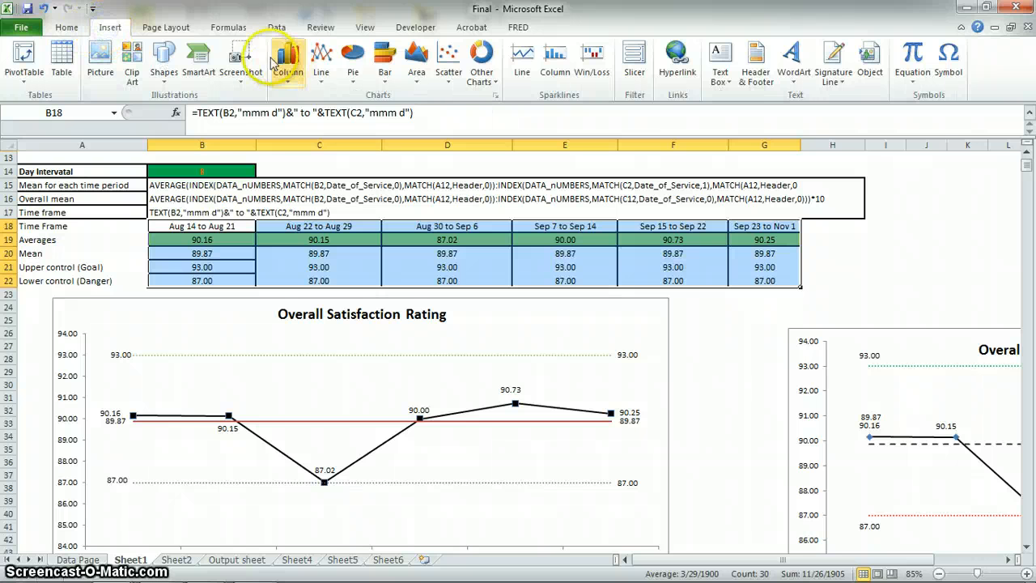
pyautogui.click(321, 77)
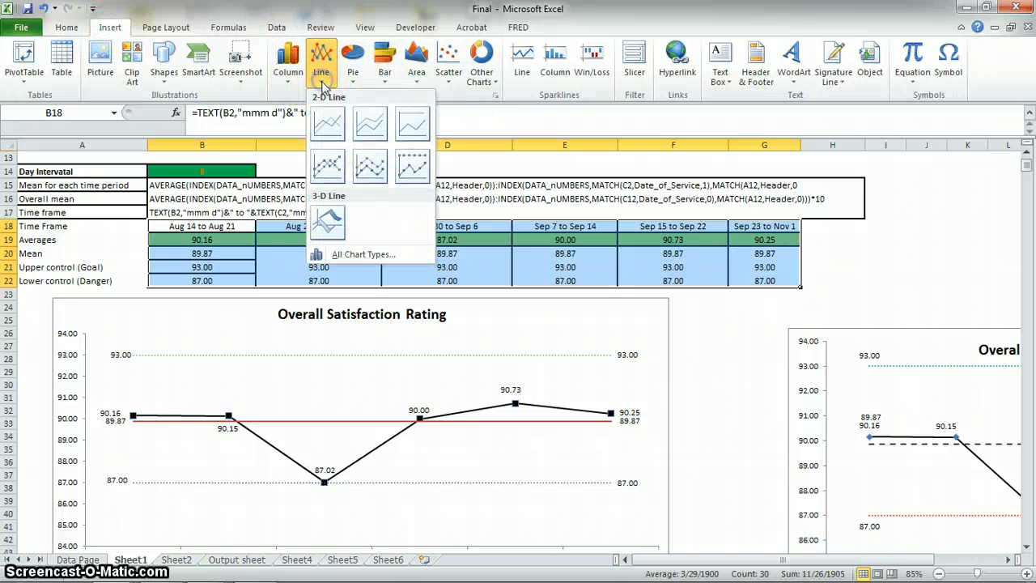
pyautogui.click(328, 124)
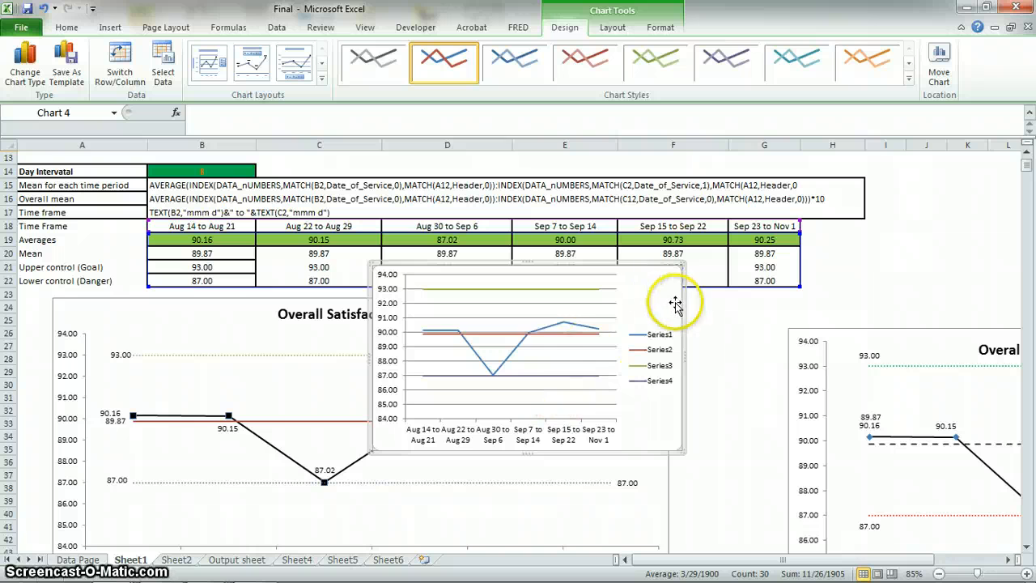
# Move the new line chart over the existing Overall Satisfaction Rating chart and enlarge it to cover that chart.
pyautogui.moveTo(675, 303); pyautogui.dragTo(346, 338)
pyautogui.scroll(-4, 384, 342)
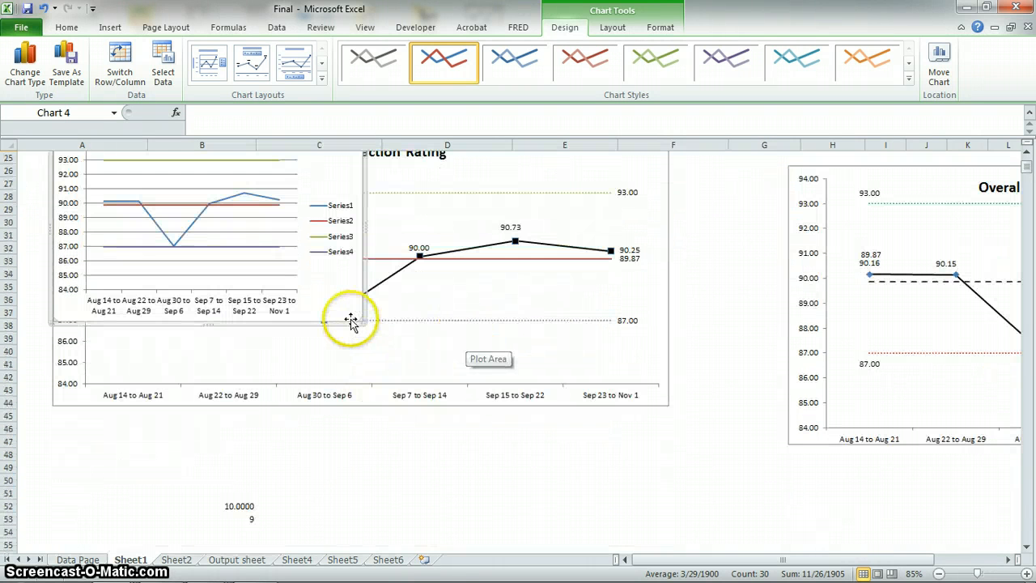
pyautogui.moveTo(362, 322); pyautogui.dragTo(669, 406)
pyautogui.scroll(3, 556, 370)
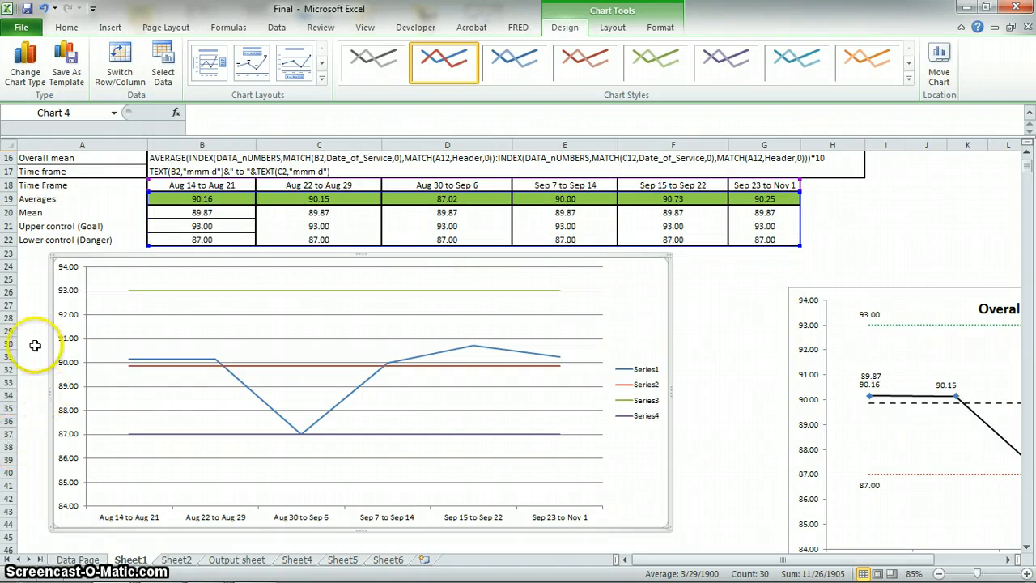
# Delete the horizontal gridlines and the series legend from the new line chart.
pyautogui.click(234, 316)
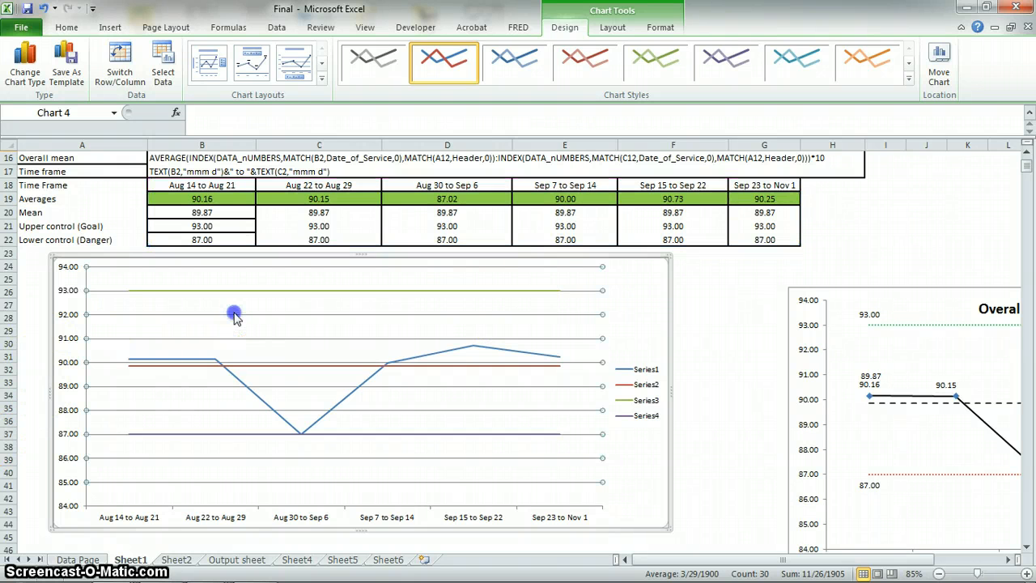
pyautogui.rightClick(234, 322)
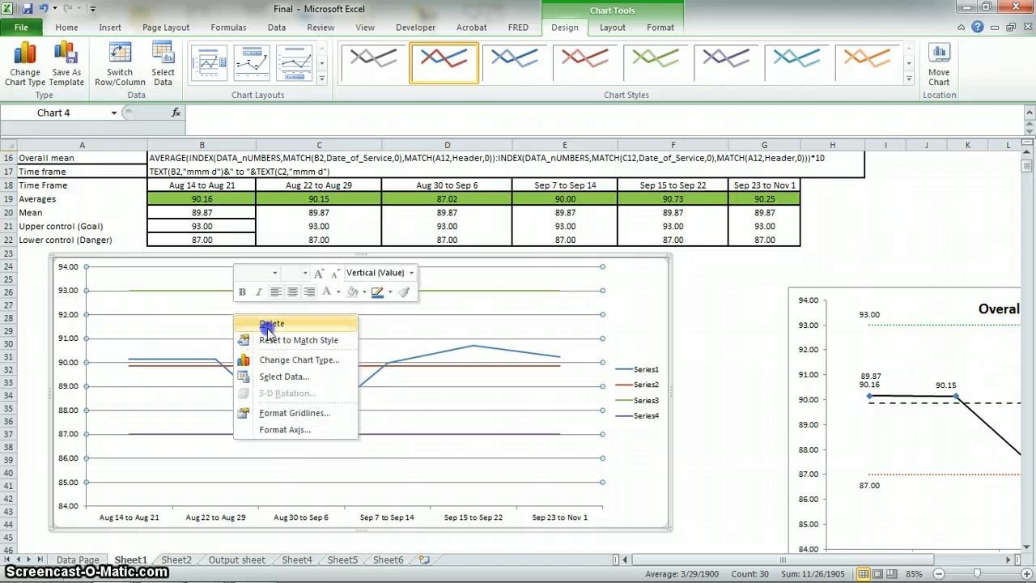
pyautogui.click(266, 327)
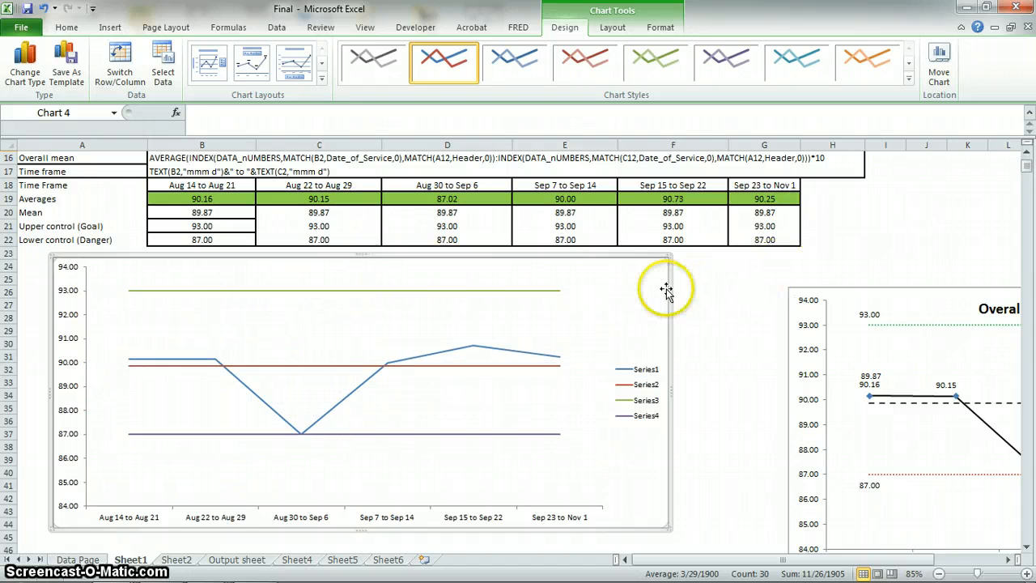
pyautogui.click(634, 391)
pyautogui.rightClick(634, 391)
pyautogui.click(660, 396)
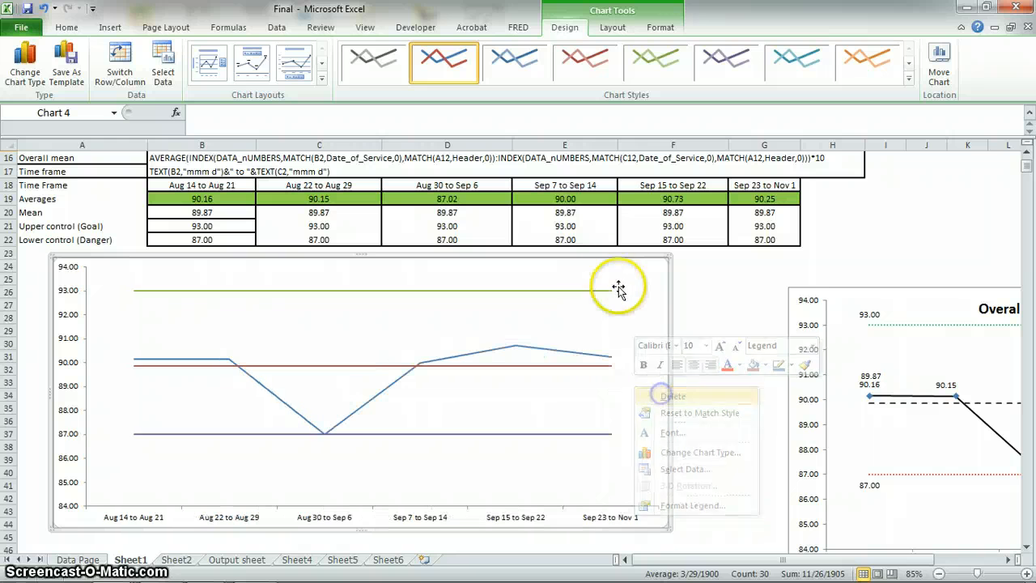
# Add a centered overlay title to the new line chart and select the title.
pyautogui.click(610, 26)
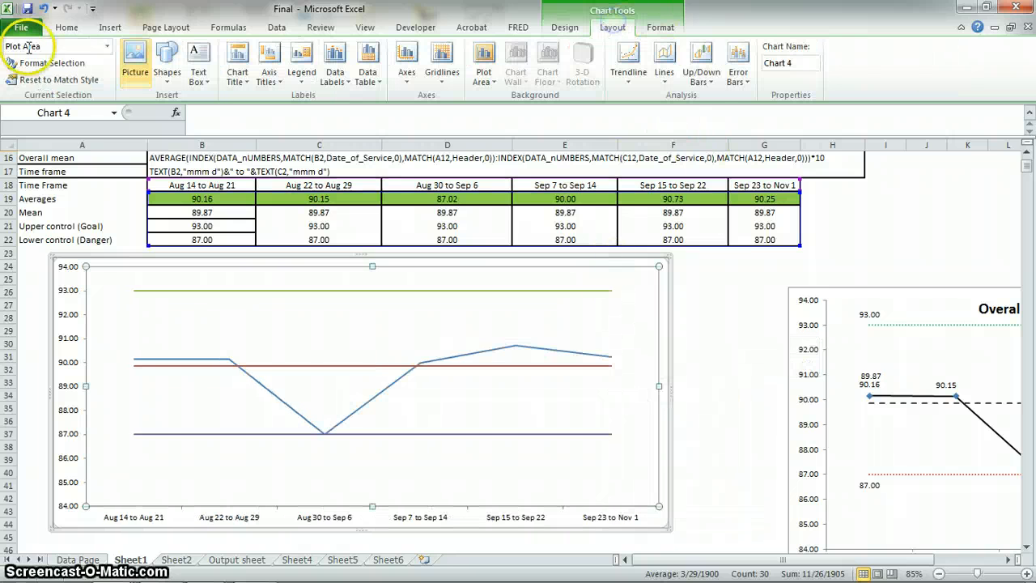
pyautogui.click(233, 57)
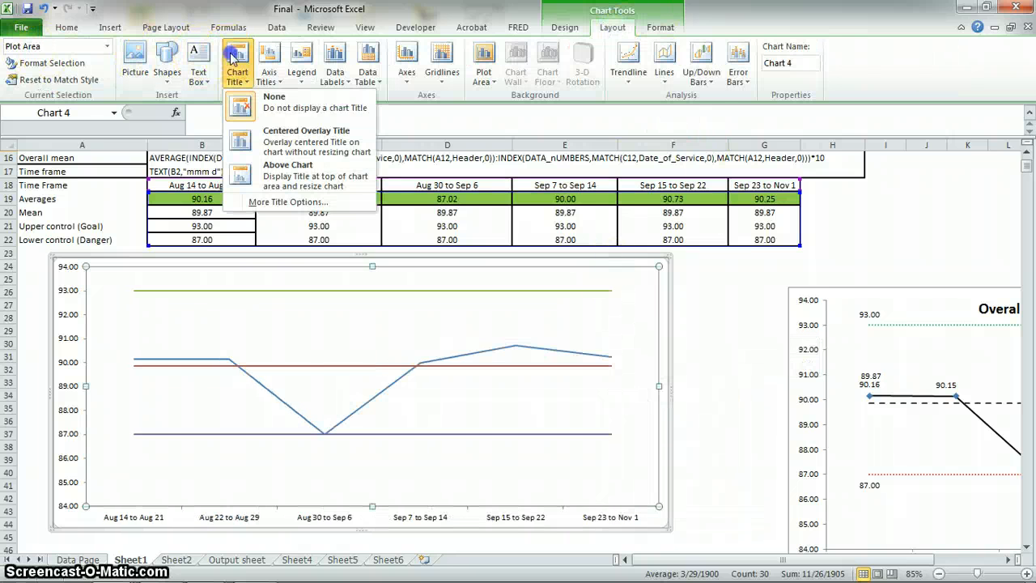
pyautogui.click(299, 133)
pyautogui.click(336, 275)
pyautogui.tripleClick(343, 273)
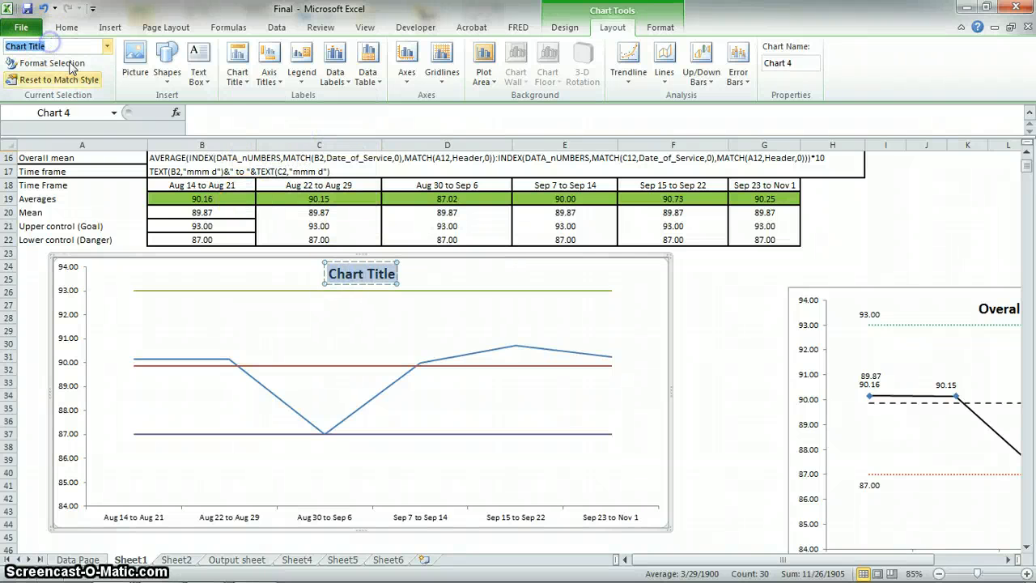
# Link the chart title to cell A12 with the reference =Sheet1!$A$12 and deselect the chart.
pyautogui.click(219, 115)
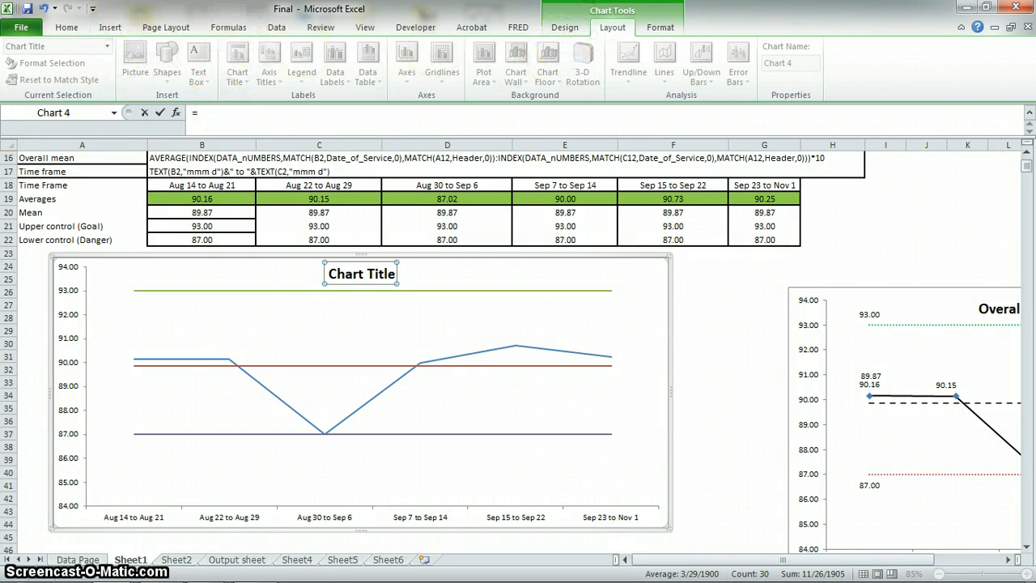
pyautogui.click(206, 114)
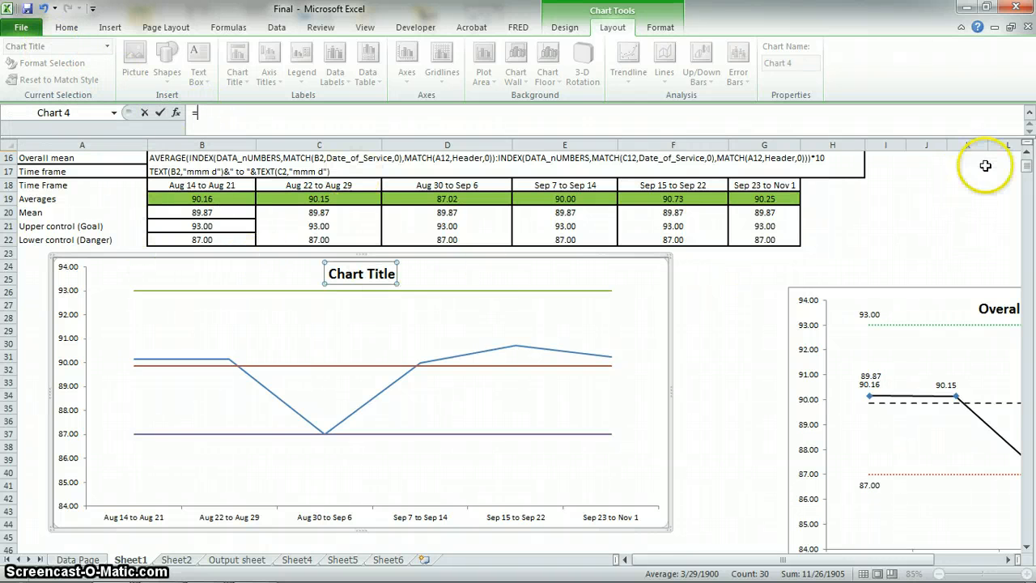
pyautogui.click(1027, 153)
pyautogui.click(1026, 153)
pyautogui.click(1027, 153)
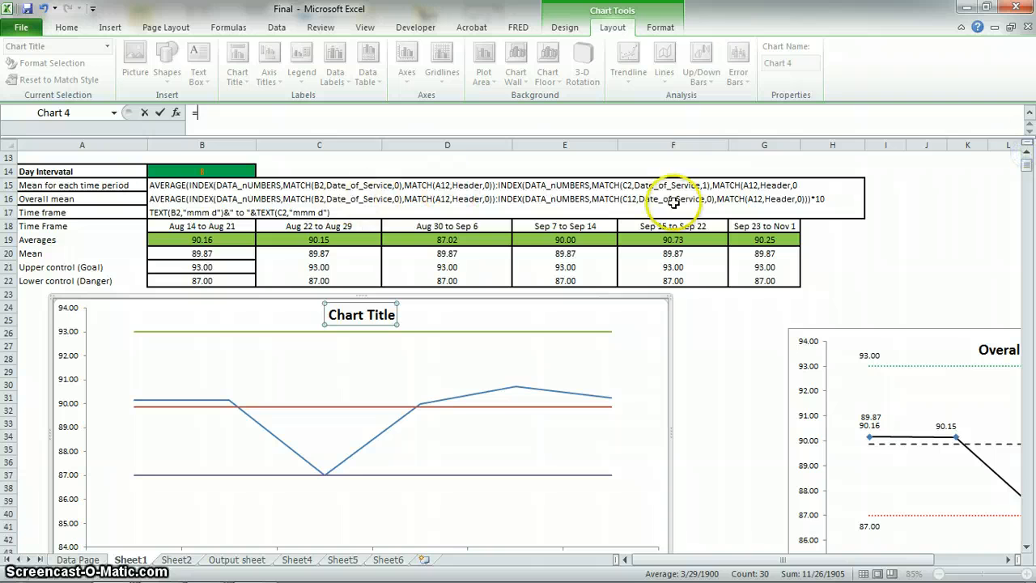
pyautogui.click(1027, 153)
pyautogui.click(1027, 153)
pyautogui.click(1027, 153)
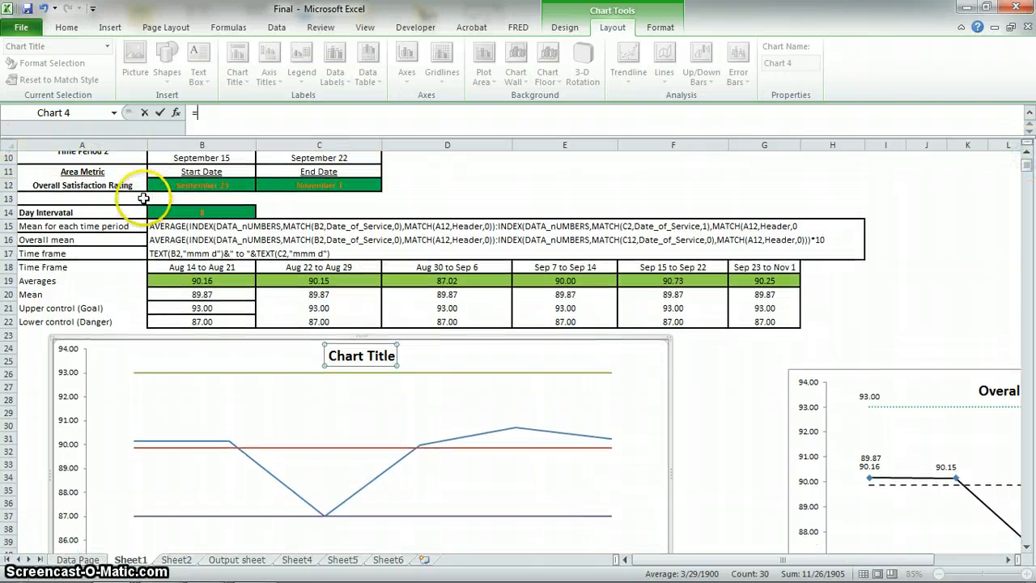
pyautogui.click(122, 186)
pyautogui.press('Return')
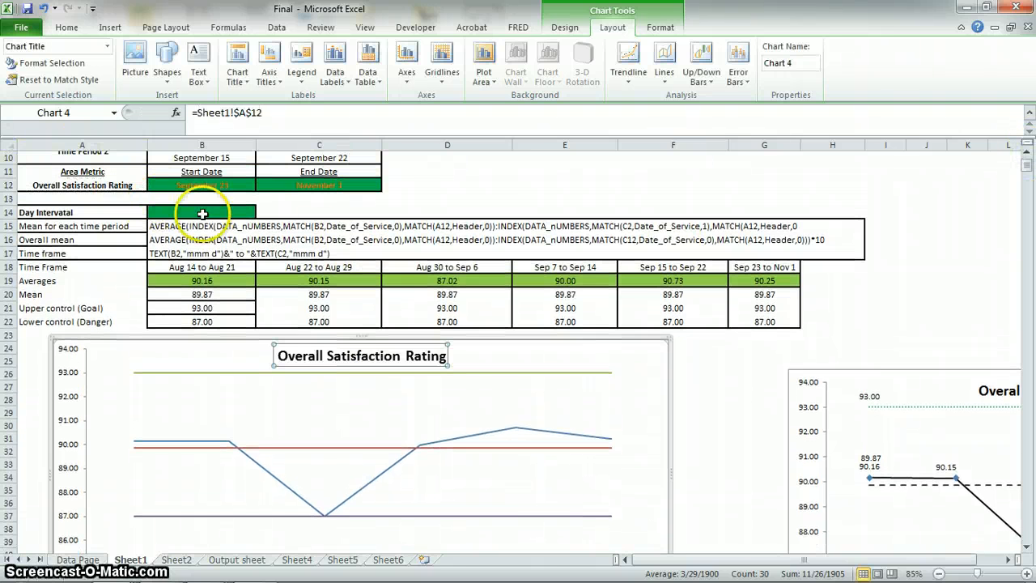
pyautogui.click(506, 241)
pyautogui.click(453, 184)
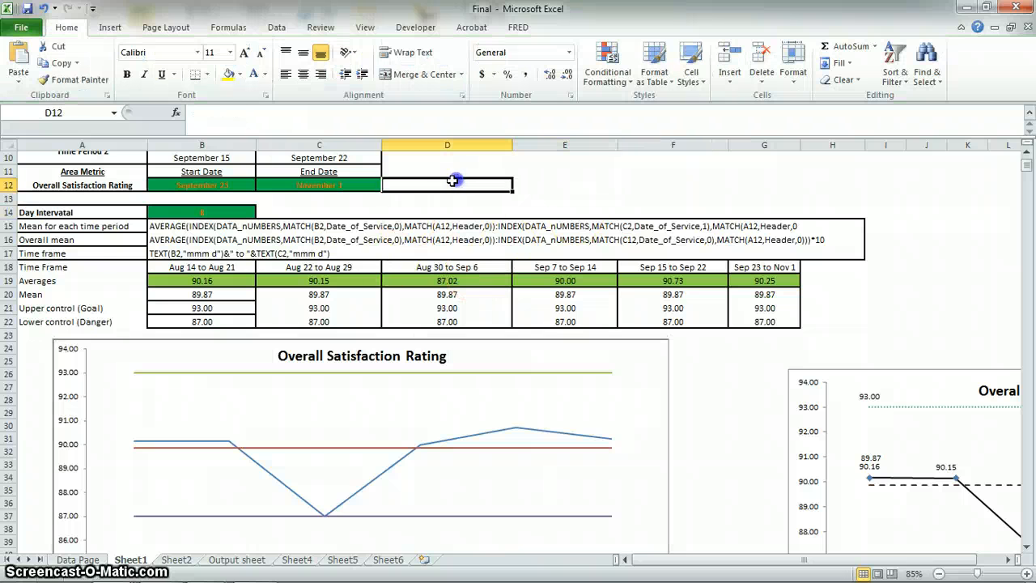
# Switch the area metric in A12 to Recommend to test the linked chart title.
pyautogui.click(130, 185)
pyautogui.click(156, 187)
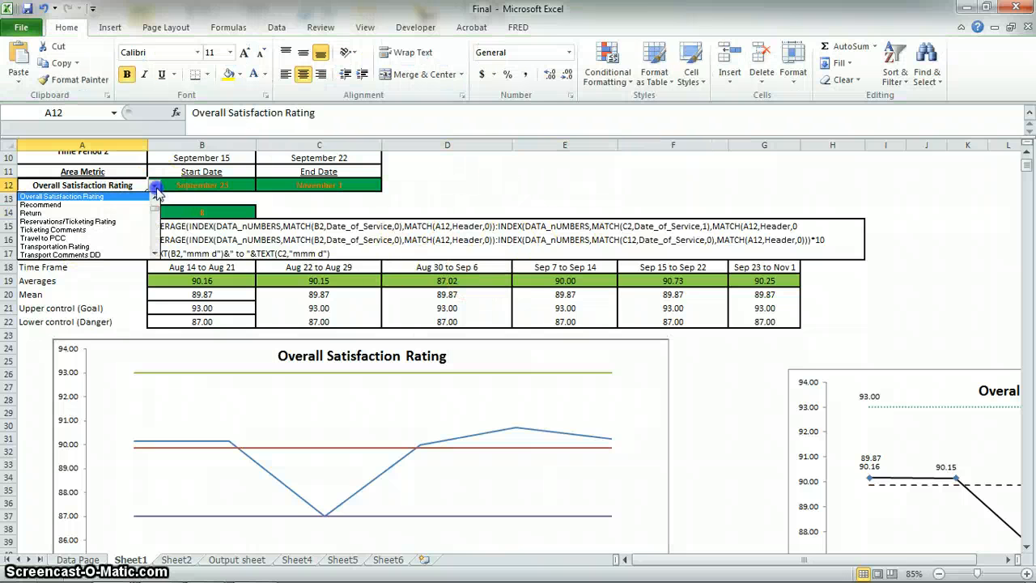
pyautogui.click(113, 204)
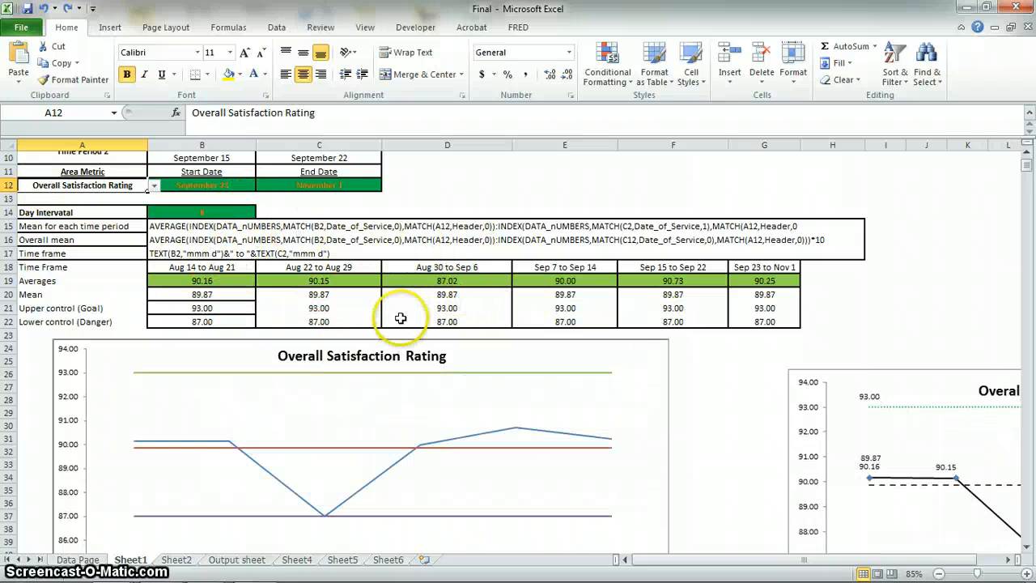
pyautogui.click(309, 379)
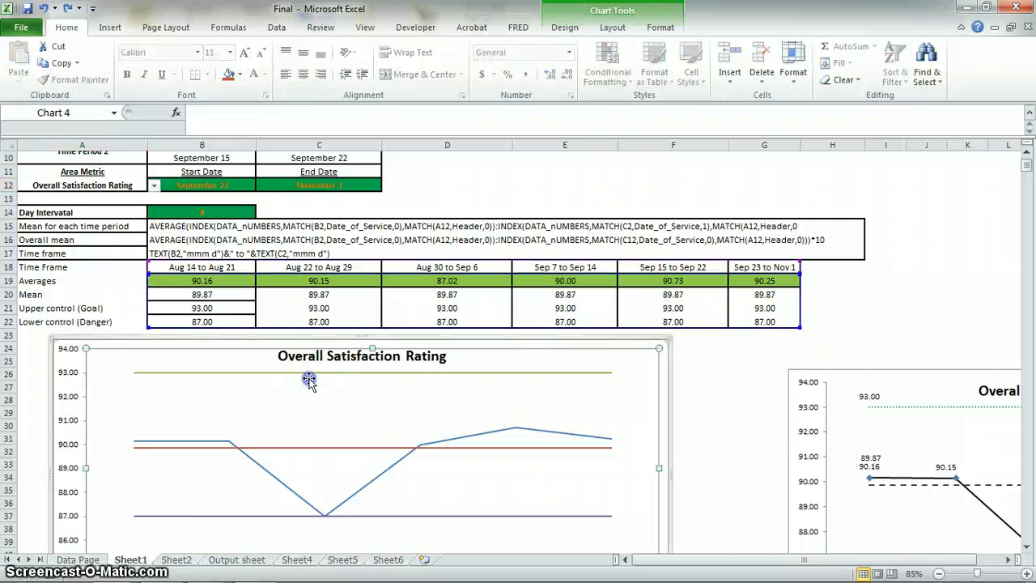
pyautogui.doubleClick(255, 375)
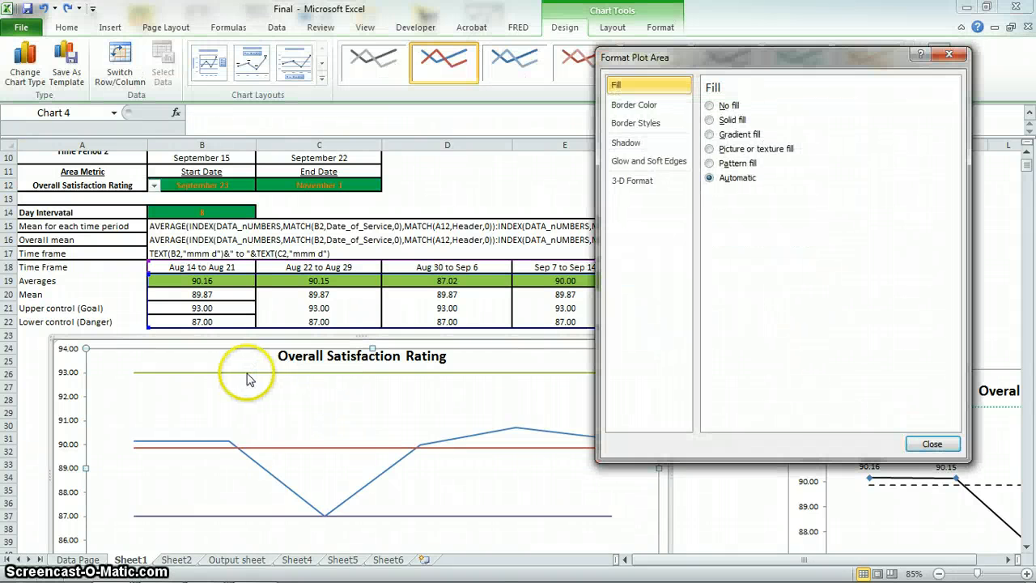
pyautogui.click(953, 439)
pyautogui.scroll(-2, 466, 356)
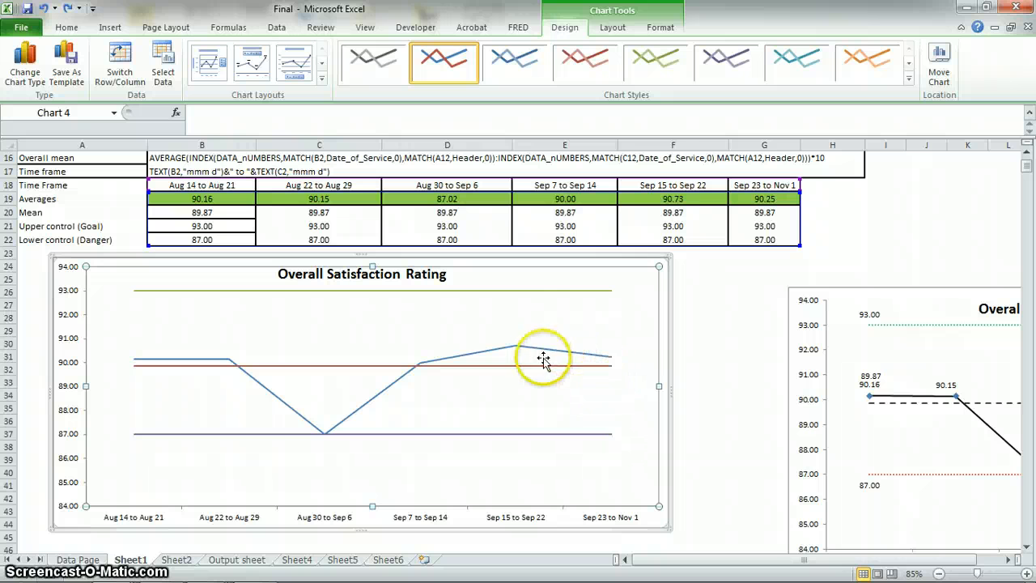
pyautogui.click(699, 267)
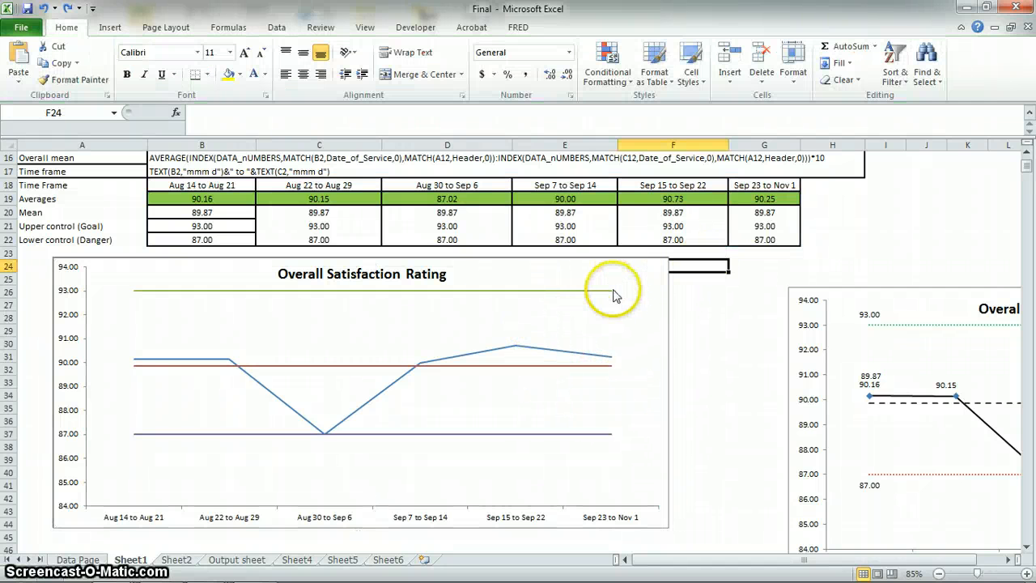
# Try to make the upper control line dashed by changing its marker line dash type.
pyautogui.click(609, 289)
pyautogui.click(610, 290)
pyautogui.rightClick(609, 290)
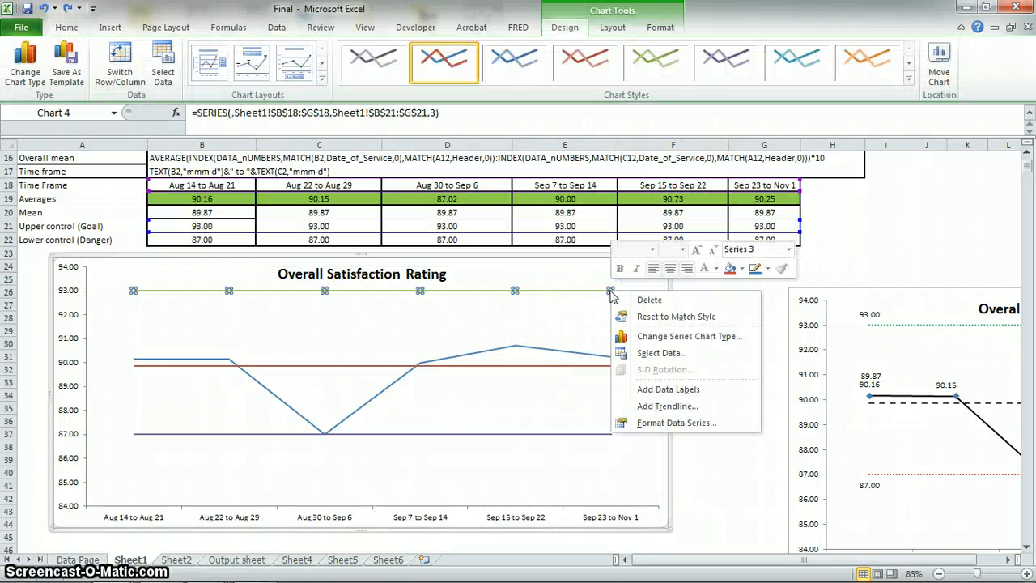
pyautogui.rightClick(571, 291)
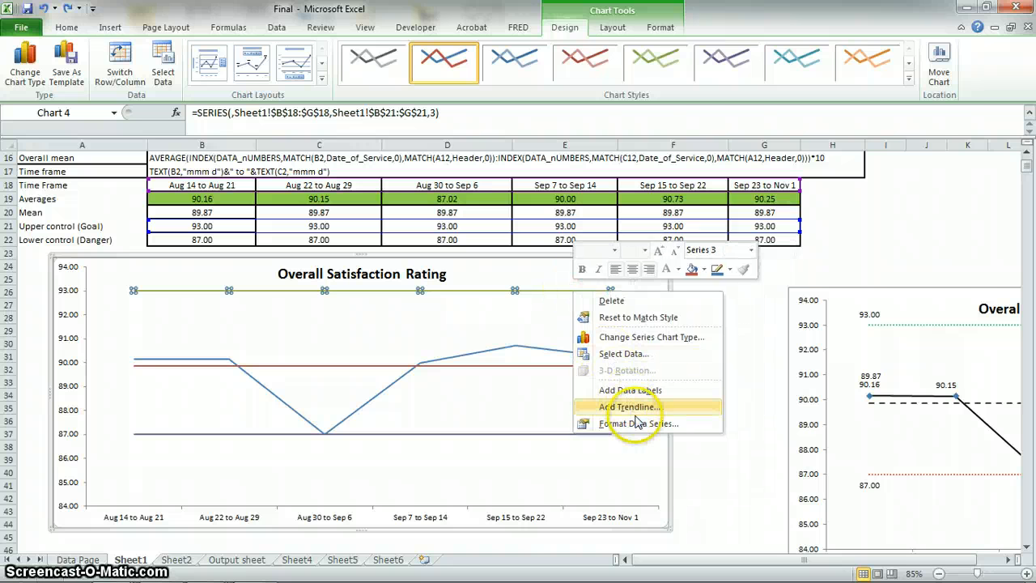
pyautogui.click(631, 422)
pyautogui.click(630, 179)
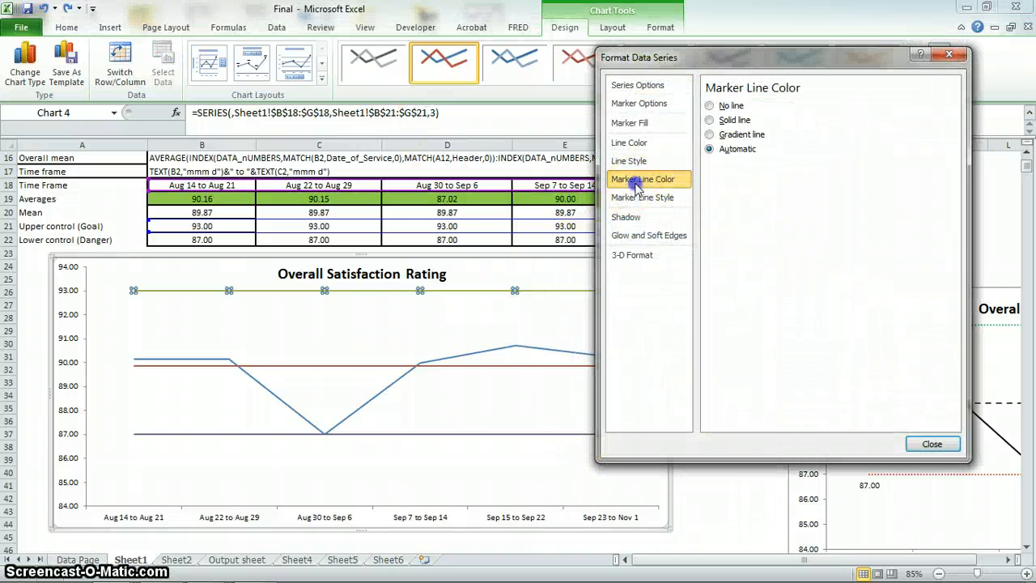
pyautogui.click(654, 197)
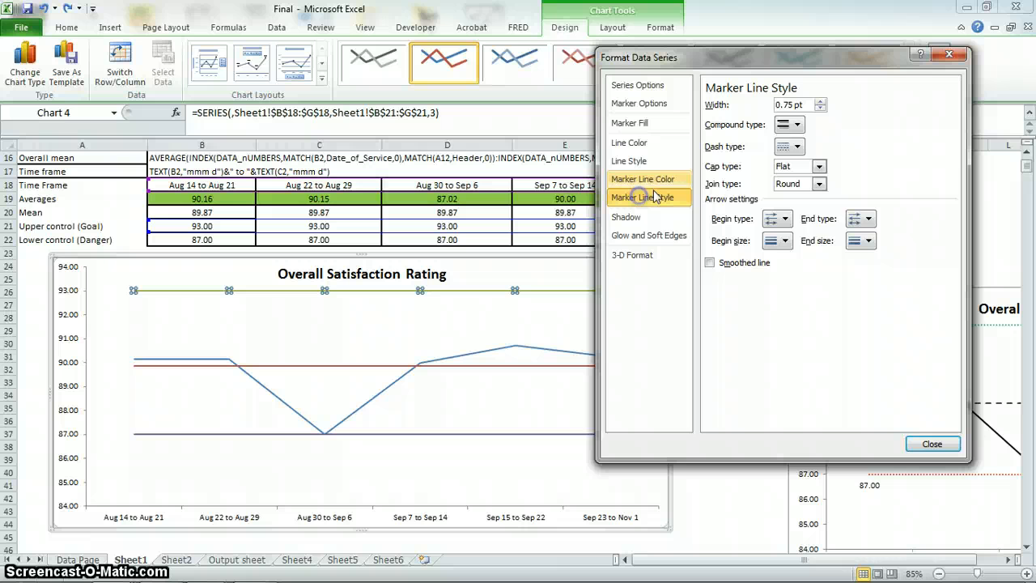
pyautogui.click(797, 147)
pyautogui.click(810, 175)
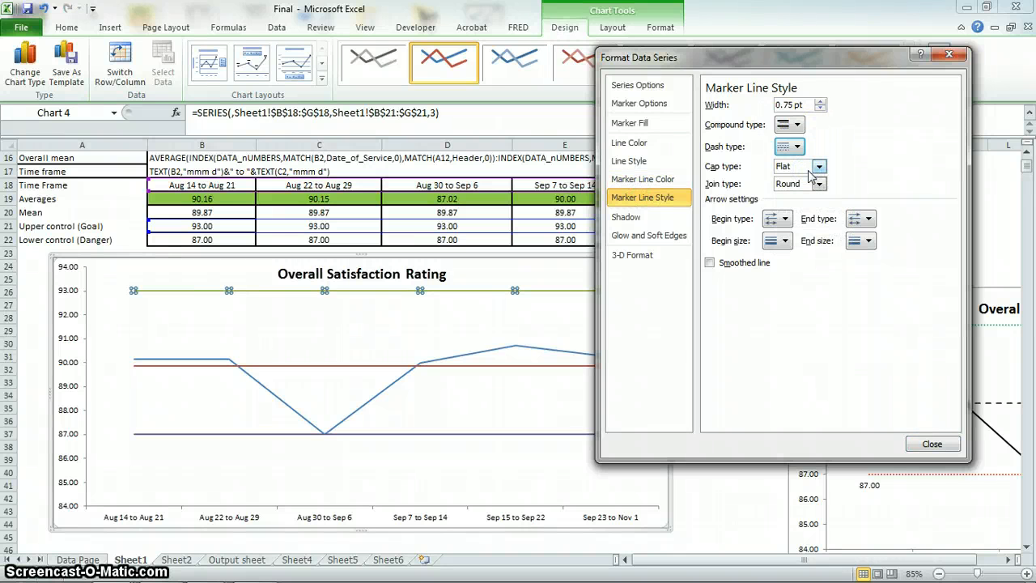
pyautogui.click(799, 148)
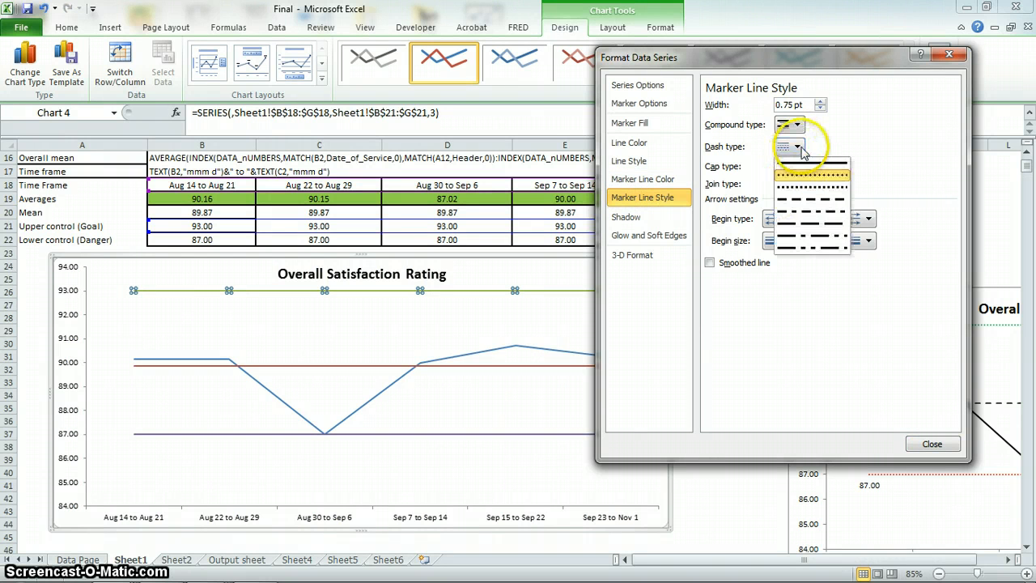
pyautogui.click(810, 202)
pyautogui.click(933, 444)
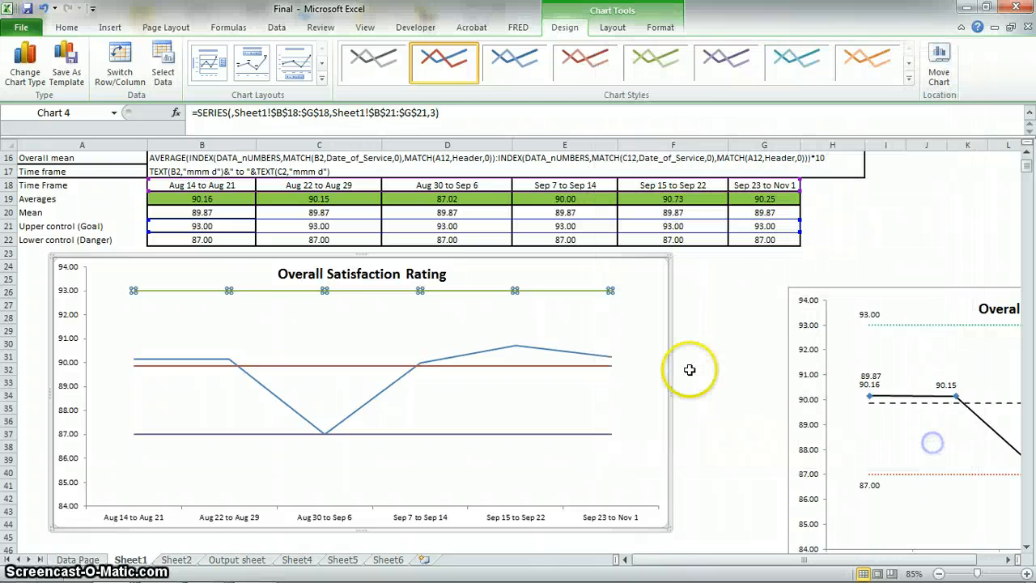
pyautogui.click(740, 297)
# Reopen the upper control line's data series formatting and set its marker fill to Automatic.
pyautogui.click(565, 291)
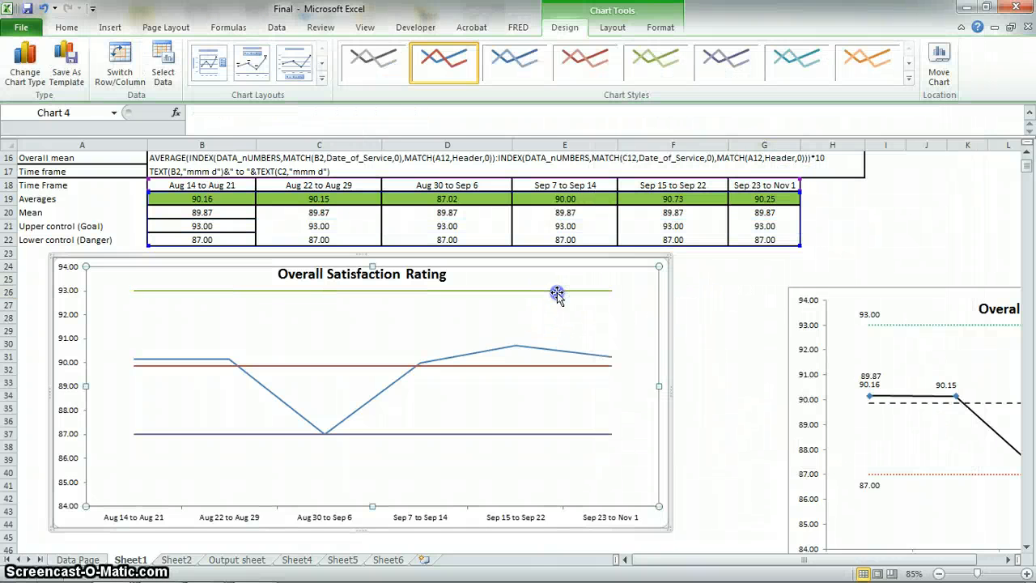
pyautogui.click(551, 291)
pyautogui.rightClick(515, 292)
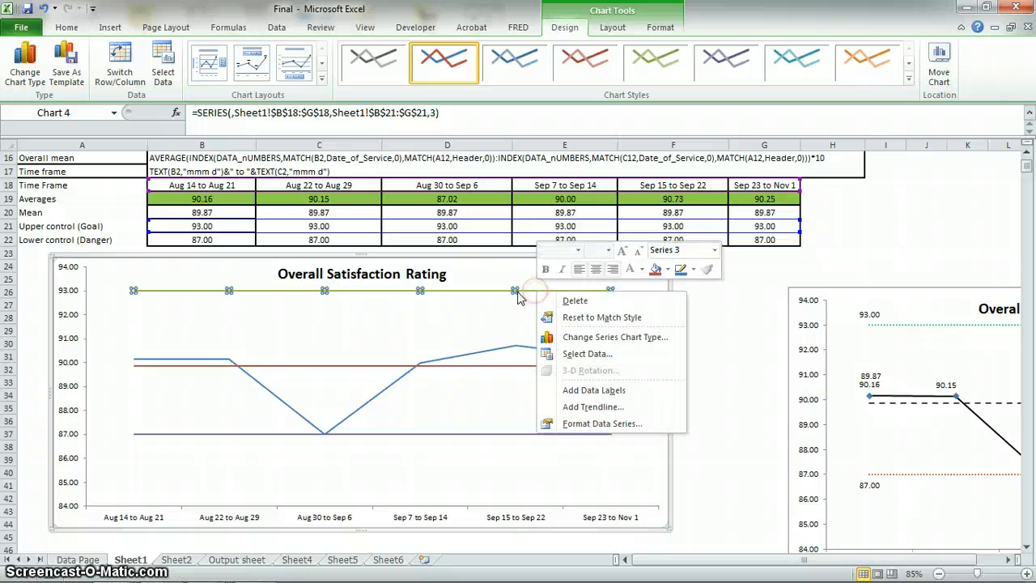
pyautogui.click(604, 424)
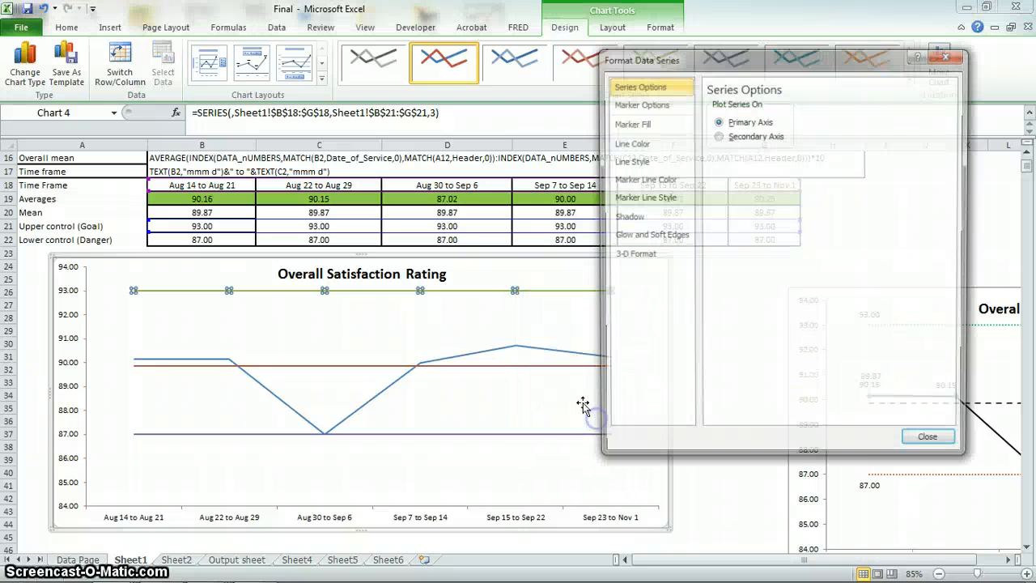
pyautogui.click(640, 123)
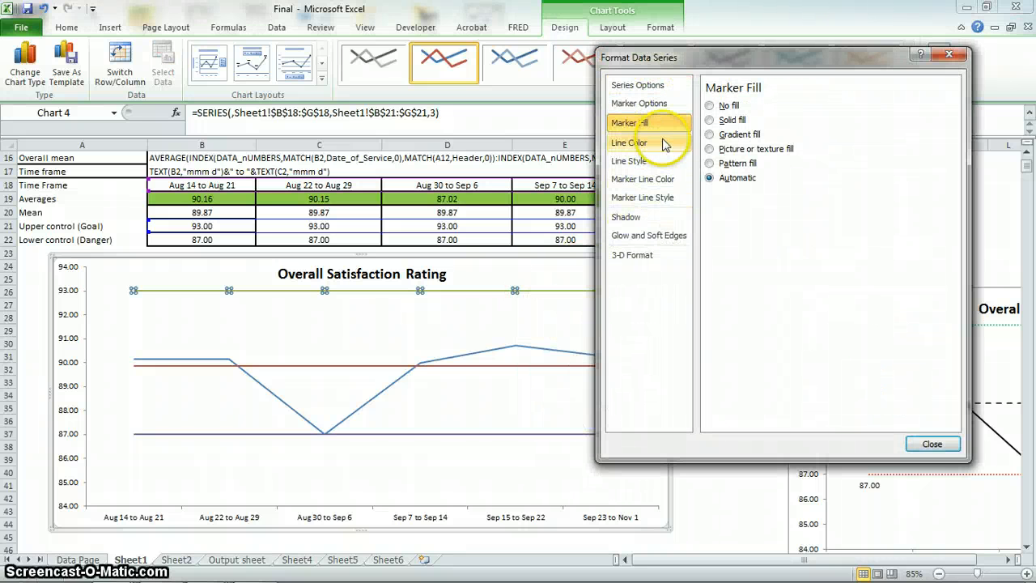
pyautogui.click(738, 163)
pyautogui.click(734, 177)
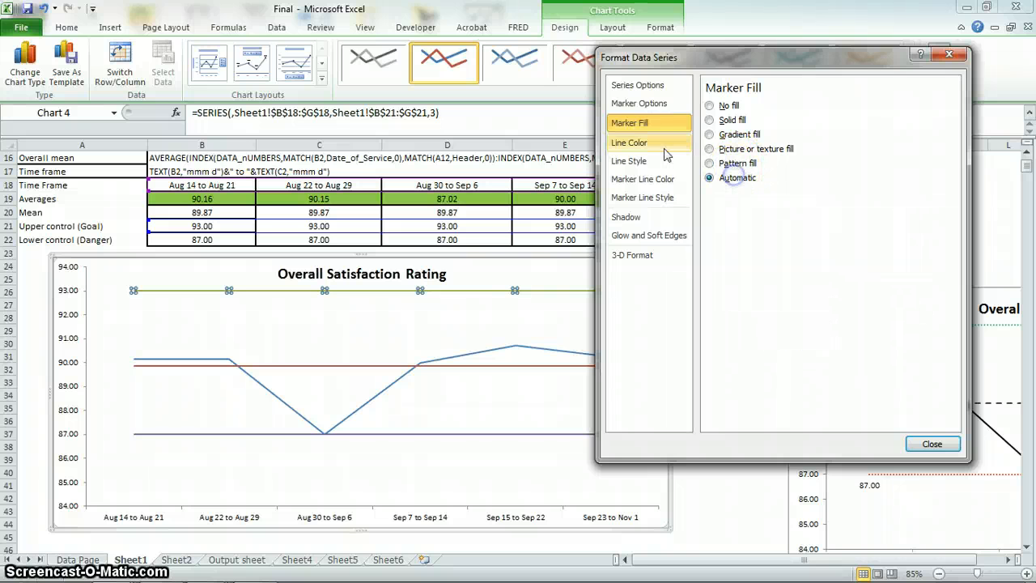
# Try the No line, Gradient line and Automatic line colors on the upper control series and choose Solid line.
pyautogui.click(645, 144)
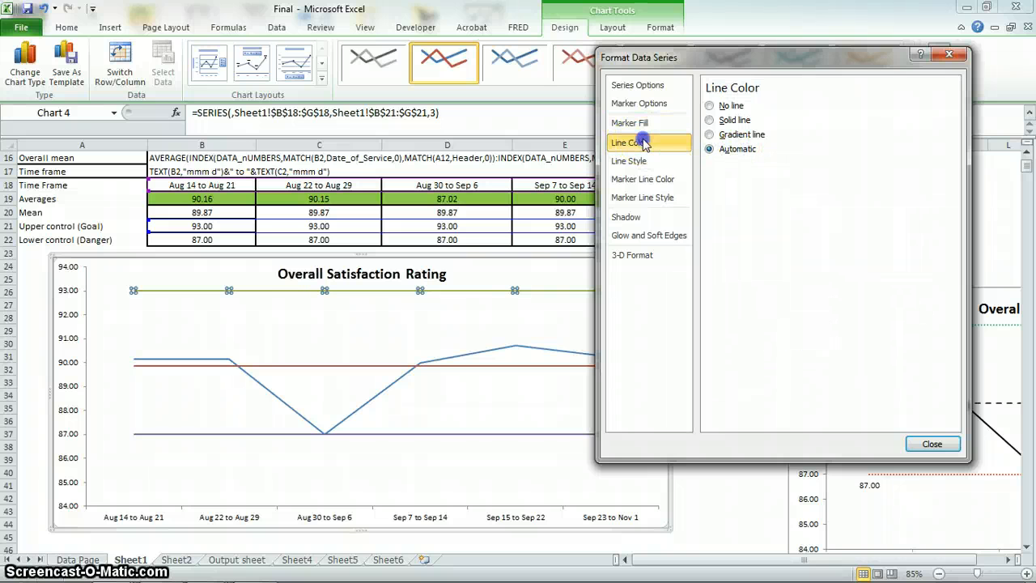
pyautogui.click(738, 121)
pyautogui.click(737, 150)
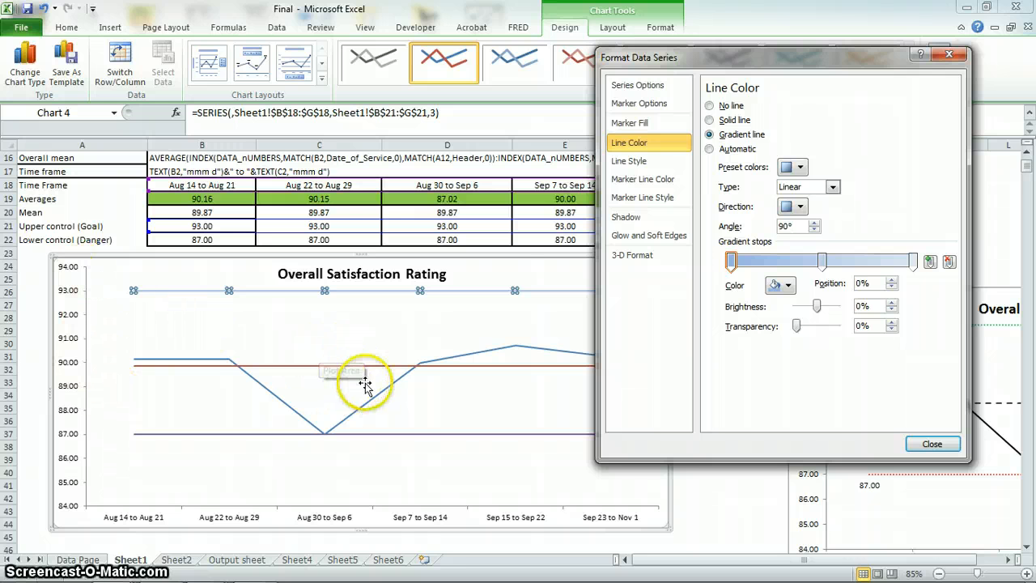
pyautogui.click(726, 120)
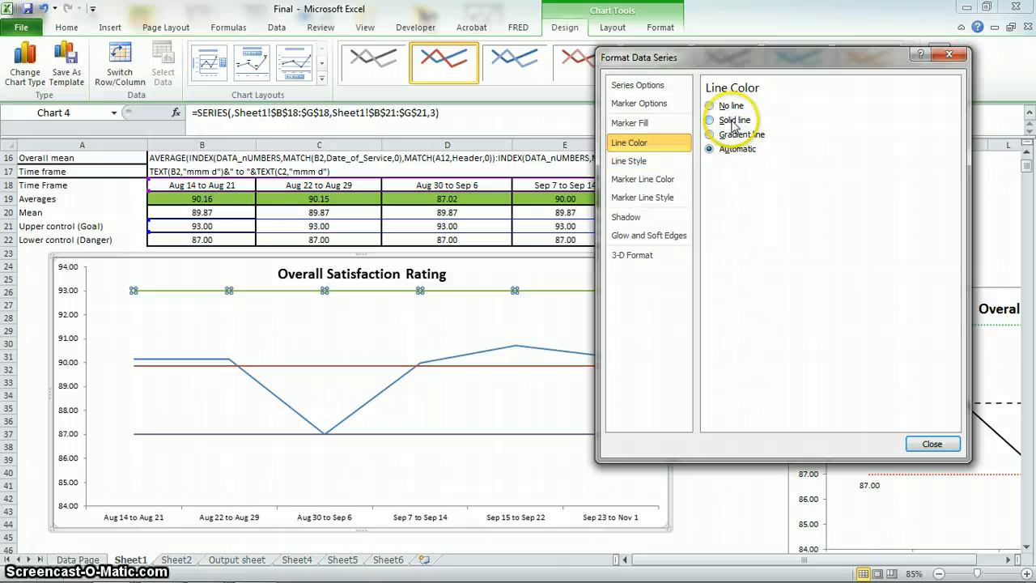
pyautogui.click(733, 123)
# Set the upper control line's dash type to the fine round-dotted style and close its formatting.
pyautogui.click(636, 161)
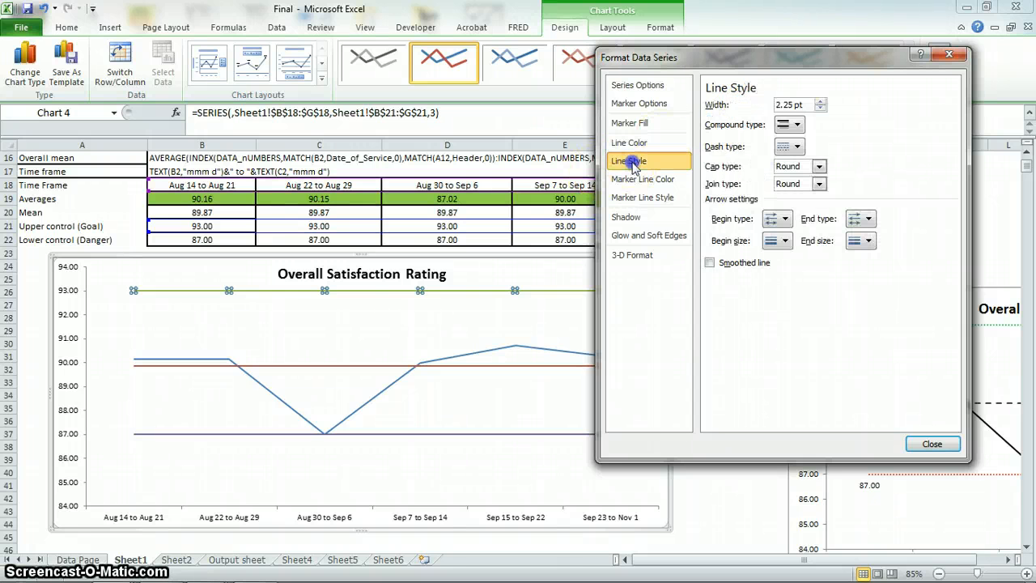
pyautogui.click(789, 146)
pyautogui.click(806, 175)
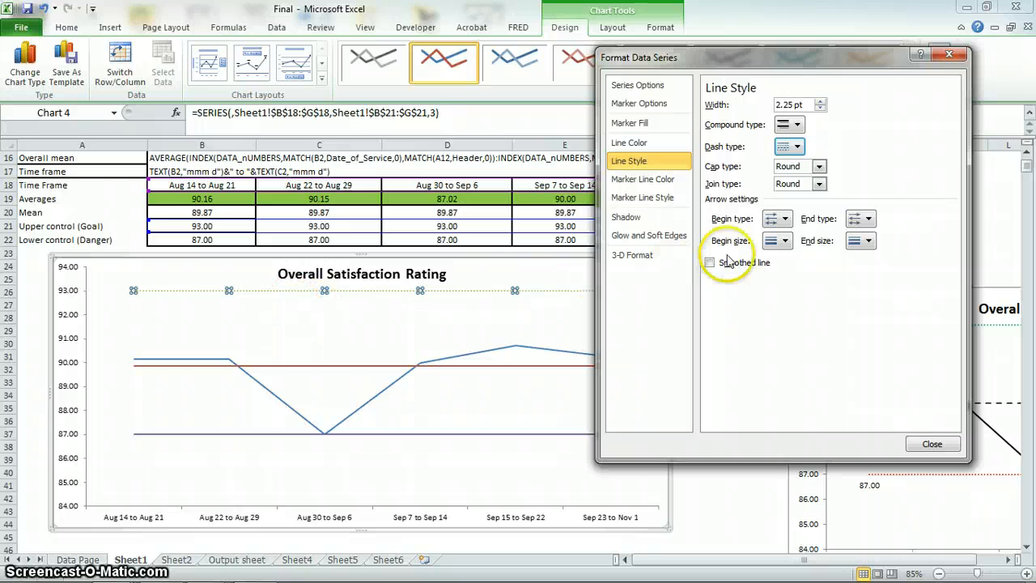
pyautogui.click(786, 146)
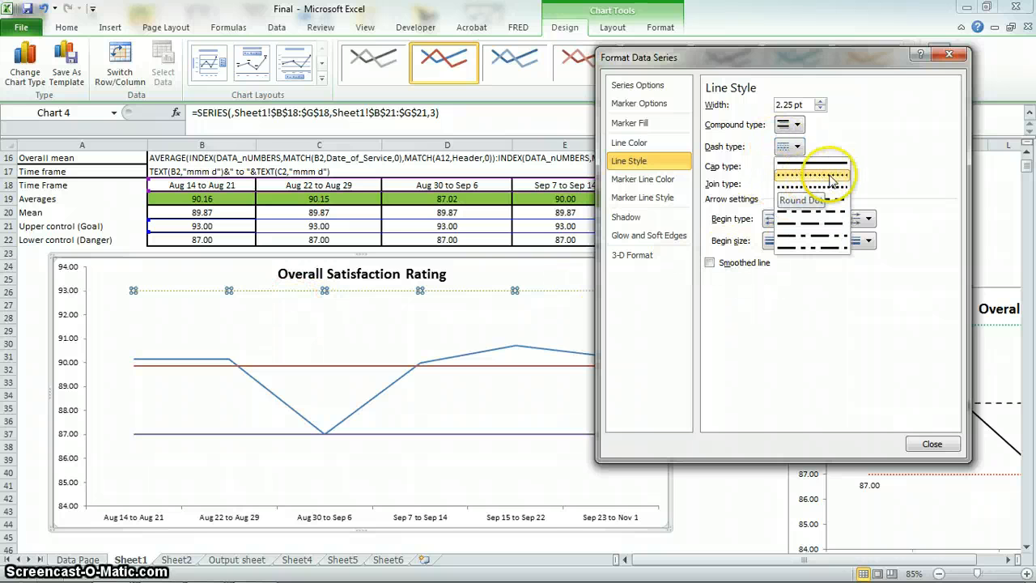
pyautogui.click(931, 446)
# Try to make the lower control line dotted by setting its marker line dash type to the fine round-dotted style.
pyautogui.click(367, 434)
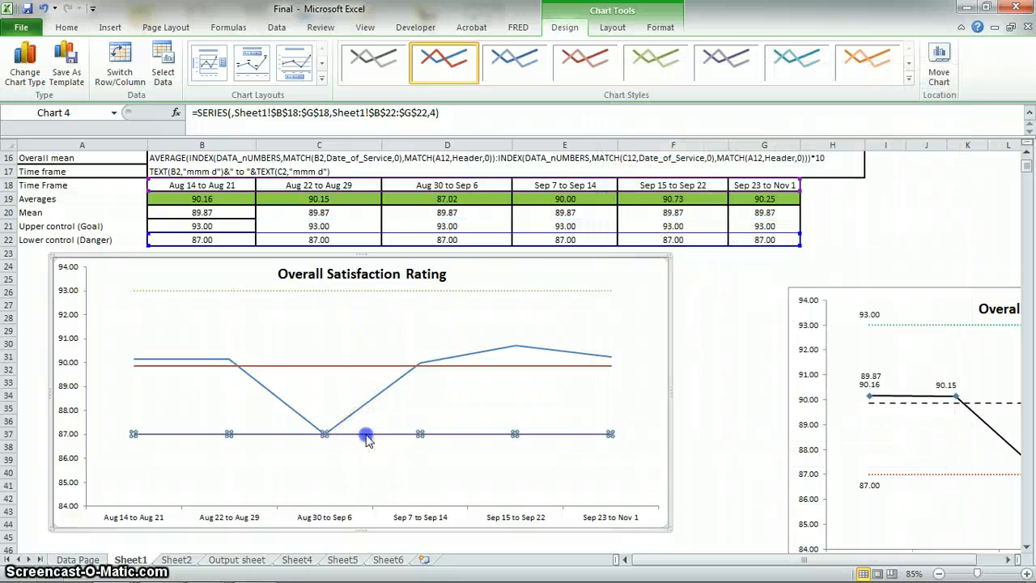
pyautogui.rightClick(611, 433)
pyautogui.click(689, 557)
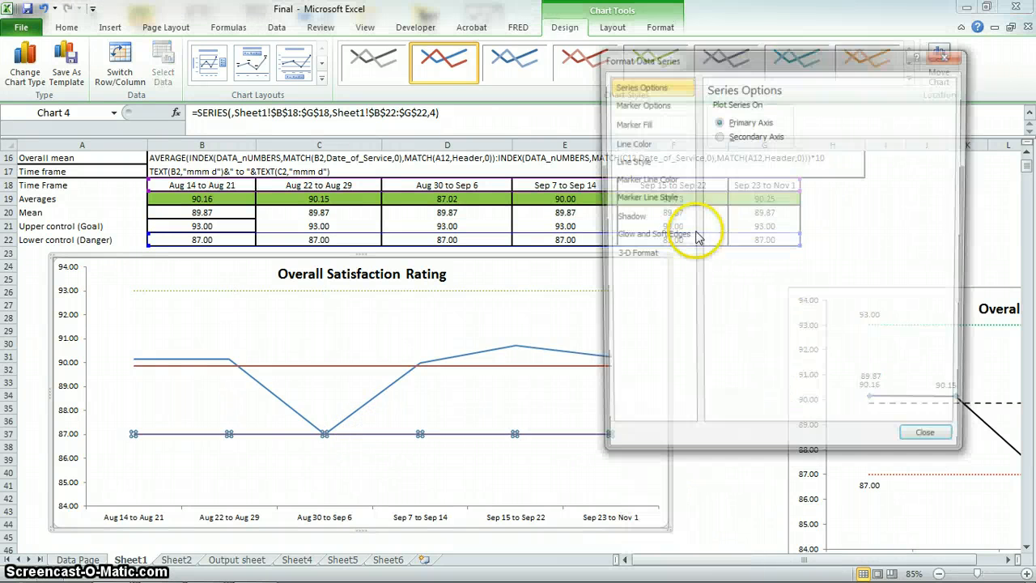
pyautogui.click(635, 183)
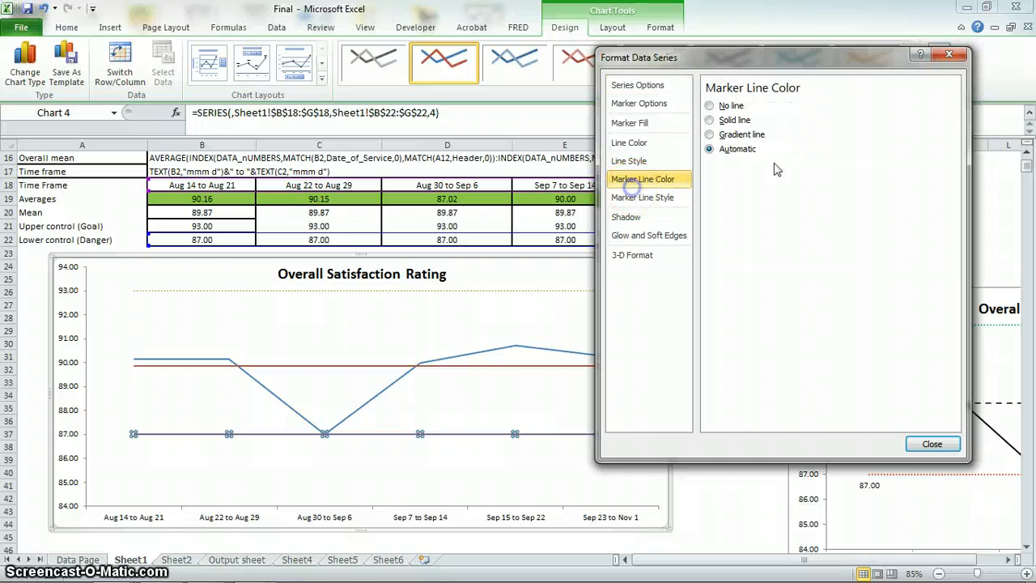
pyautogui.click(656, 197)
pyautogui.click(793, 146)
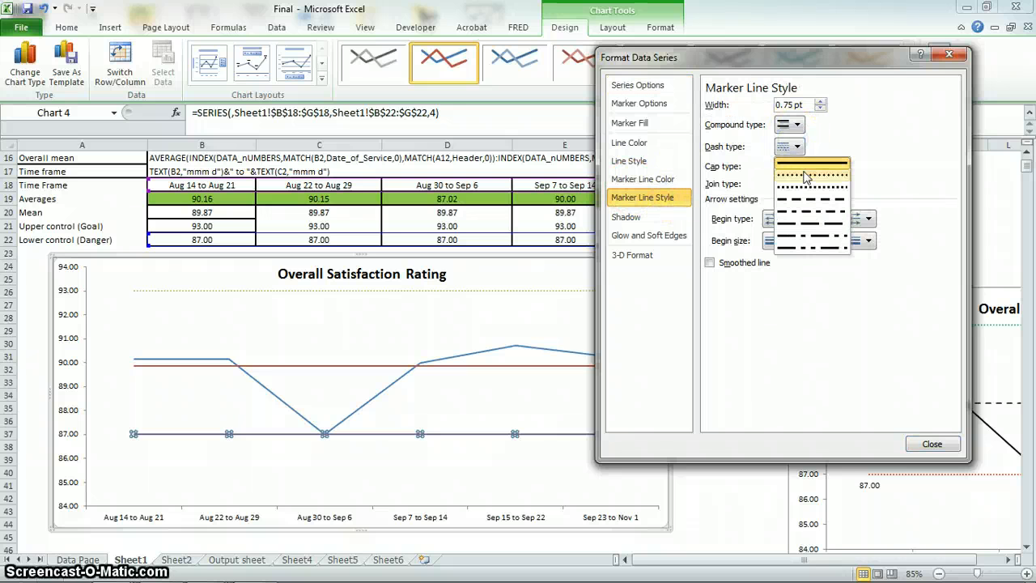
pyautogui.click(806, 176)
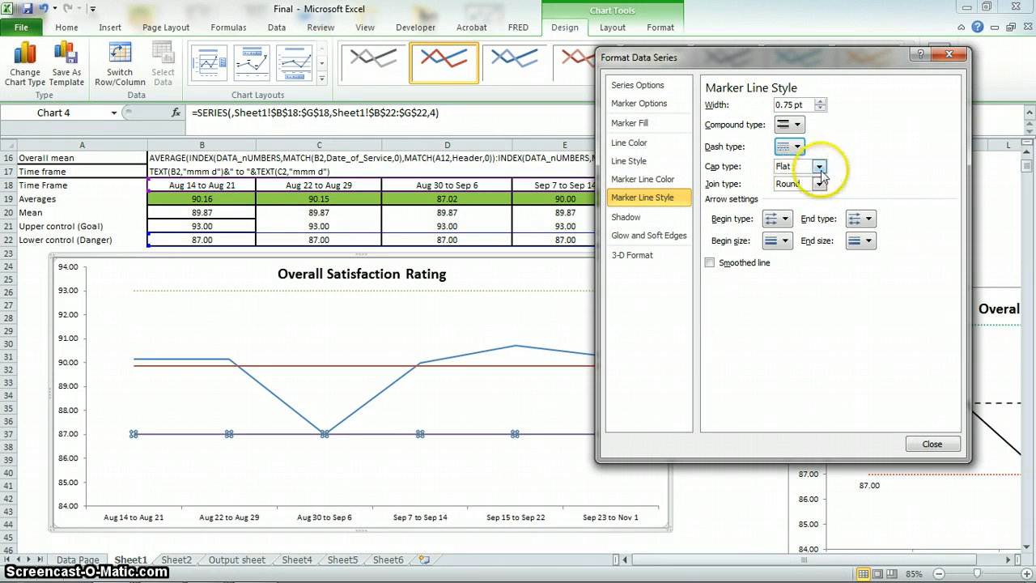
pyautogui.click(820, 168)
pyautogui.click(796, 146)
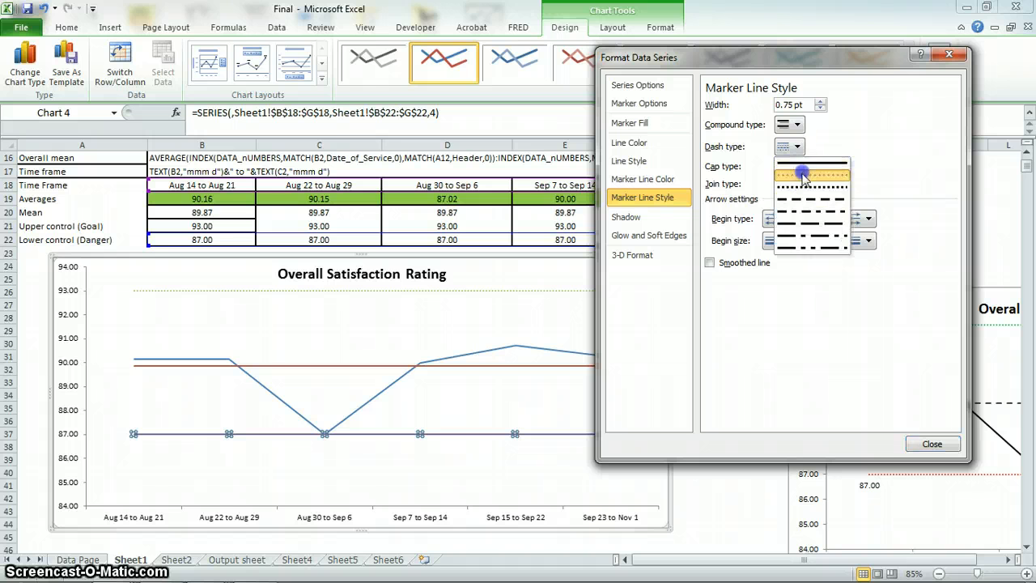
pyautogui.click(804, 176)
pyautogui.click(931, 445)
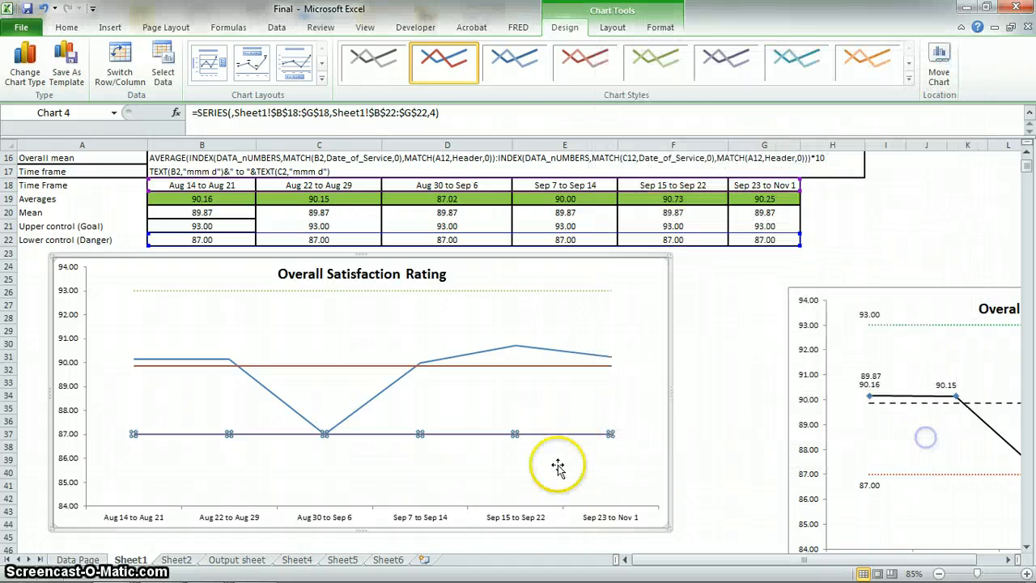
# Reopen the lower control line's data series formatting, try Gradient line and No line colors, and choose Solid line.
pyautogui.click(678, 393)
pyautogui.click(540, 433)
pyautogui.click(540, 433)
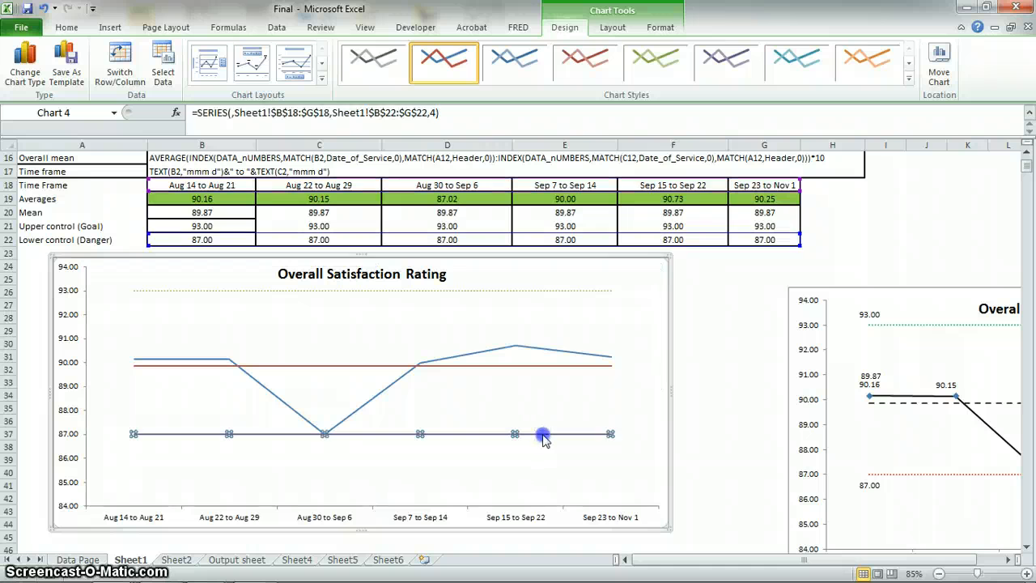
pyautogui.rightClick(540, 433)
pyautogui.click(534, 438)
pyautogui.click(534, 437)
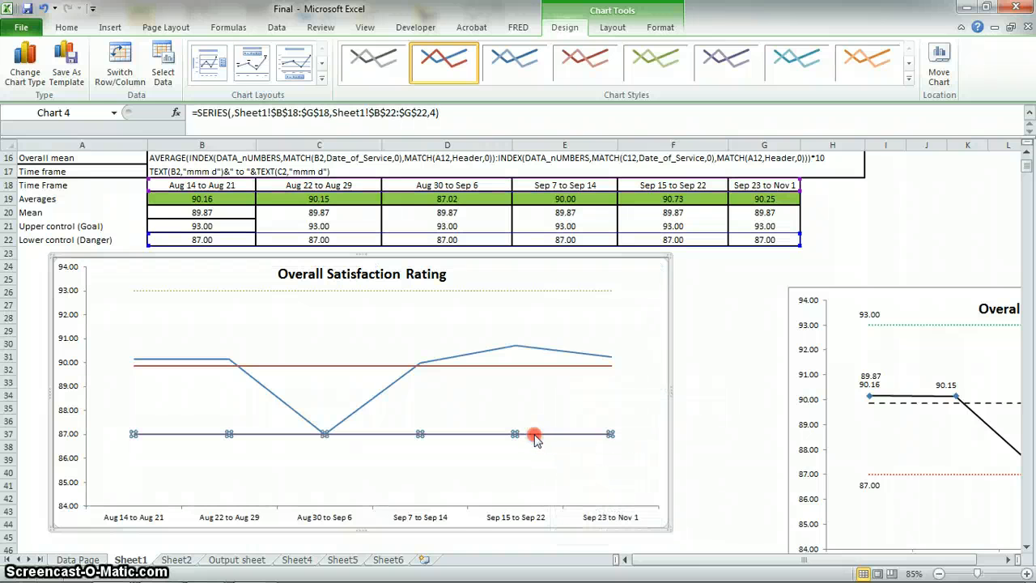
pyautogui.rightClick(535, 436)
pyautogui.click(603, 561)
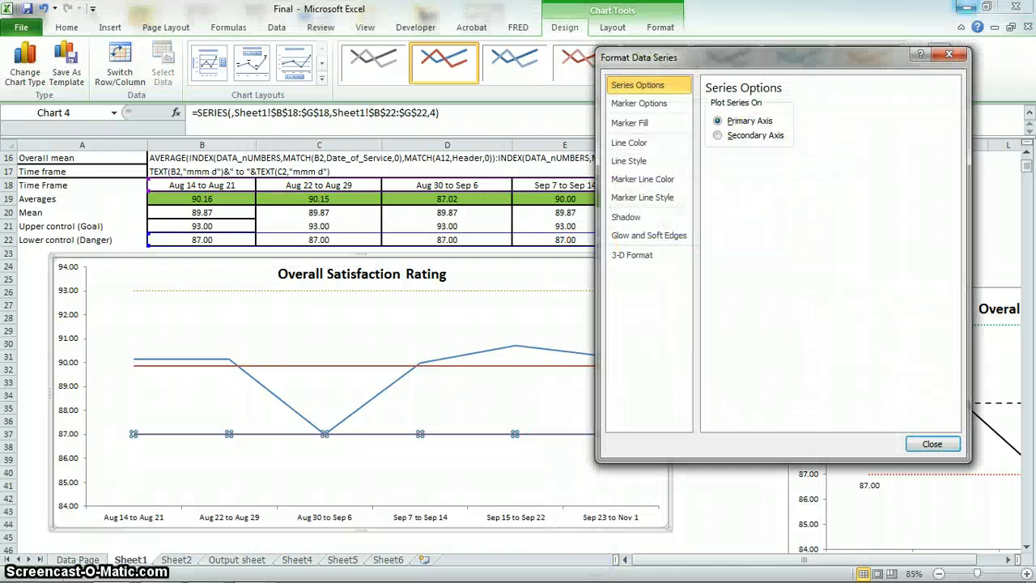
pyautogui.click(628, 103)
pyautogui.click(636, 144)
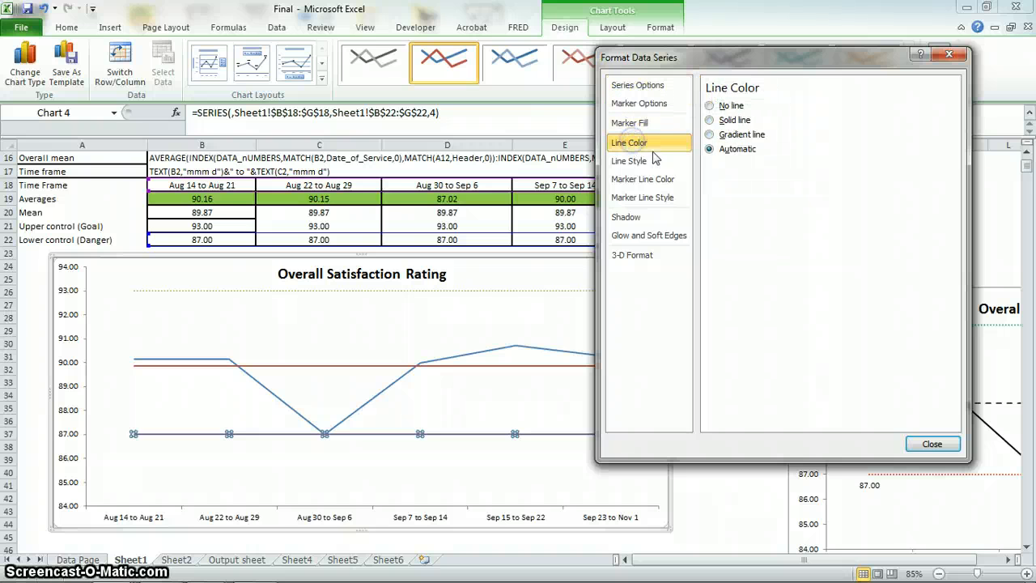
pyautogui.click(710, 134)
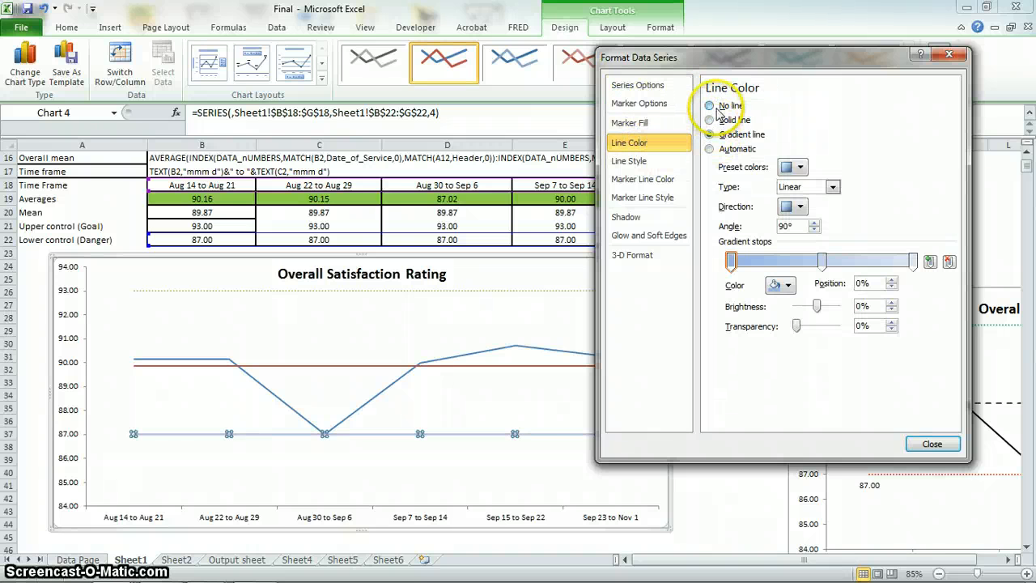
pyautogui.click(710, 106)
pyautogui.click(710, 120)
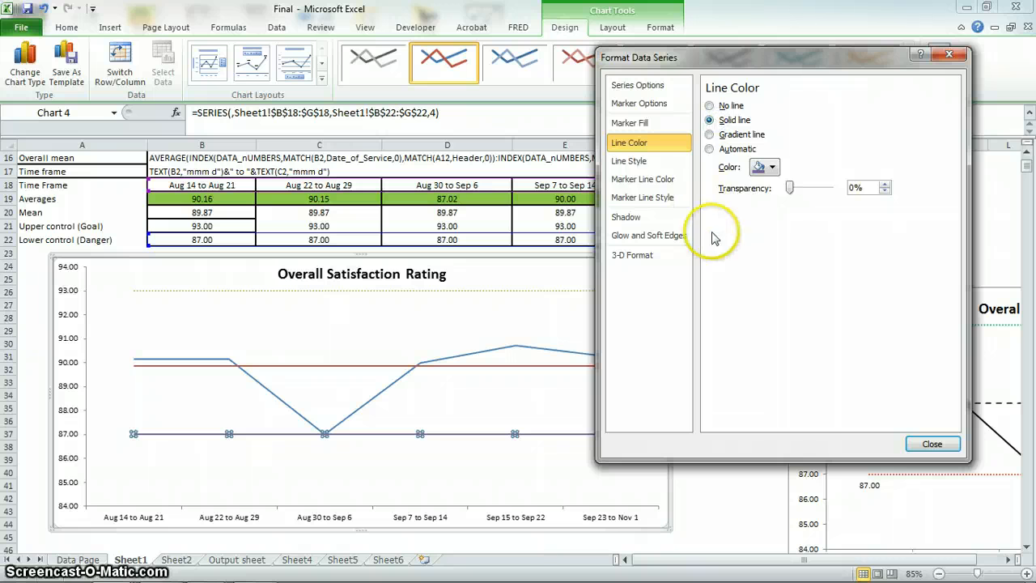
# Set the lower control line's dash type to the fine round-dotted style and close its formatting.
pyautogui.click(652, 161)
pyautogui.click(798, 147)
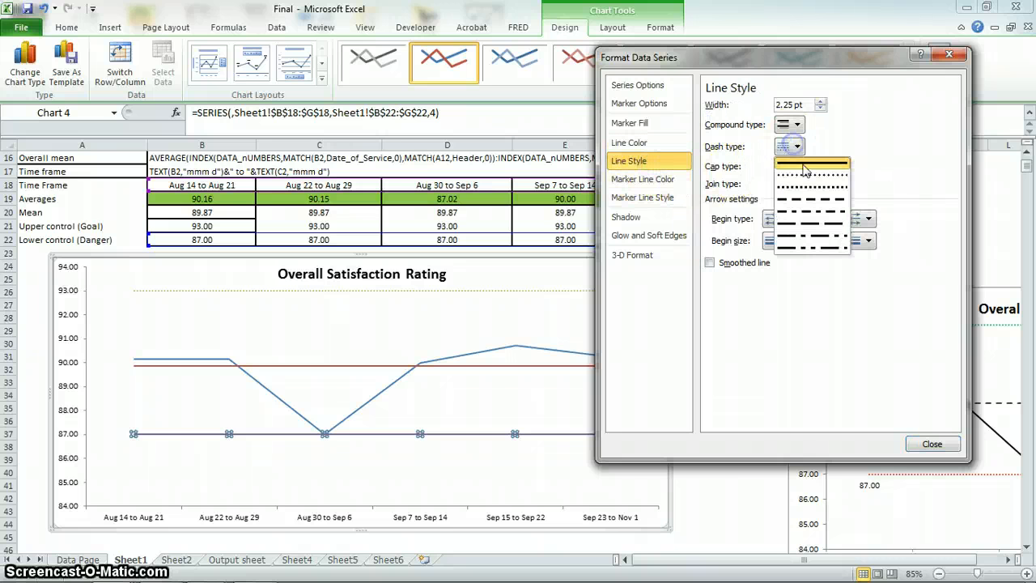
pyautogui.click(806, 171)
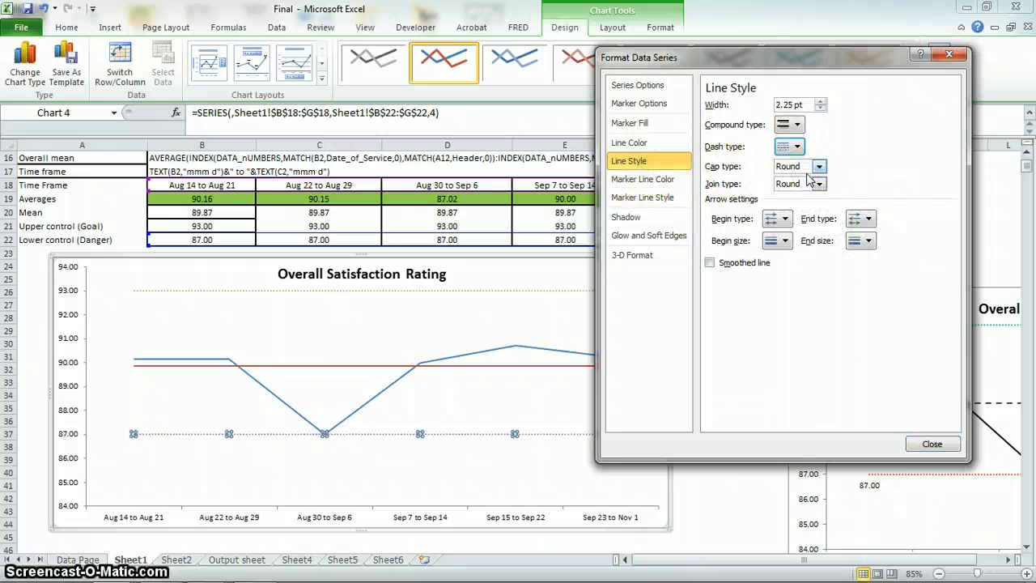
pyautogui.click(931, 443)
pyautogui.click(694, 340)
# Open the mean line's data series formatting, try the Gradient line color and choose Solid line.
pyautogui.click(552, 372)
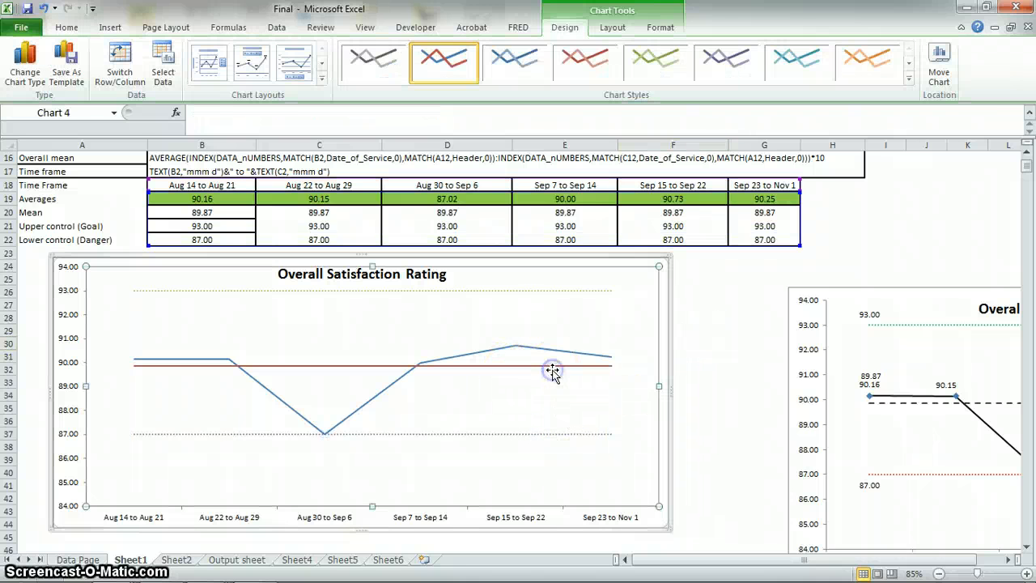
pyautogui.click(556, 365)
pyautogui.rightClick(556, 365)
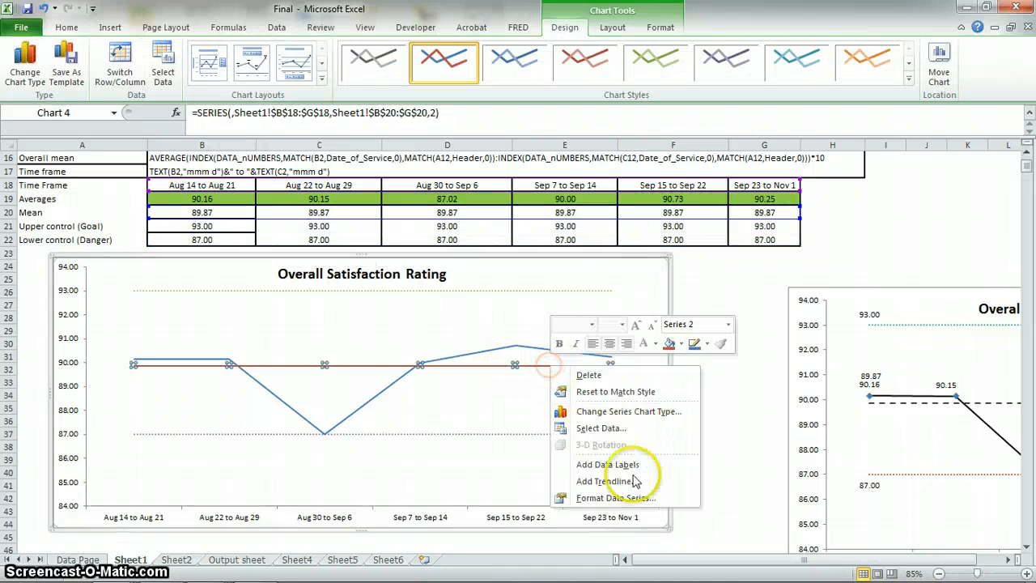
pyautogui.click(617, 498)
pyautogui.click(630, 143)
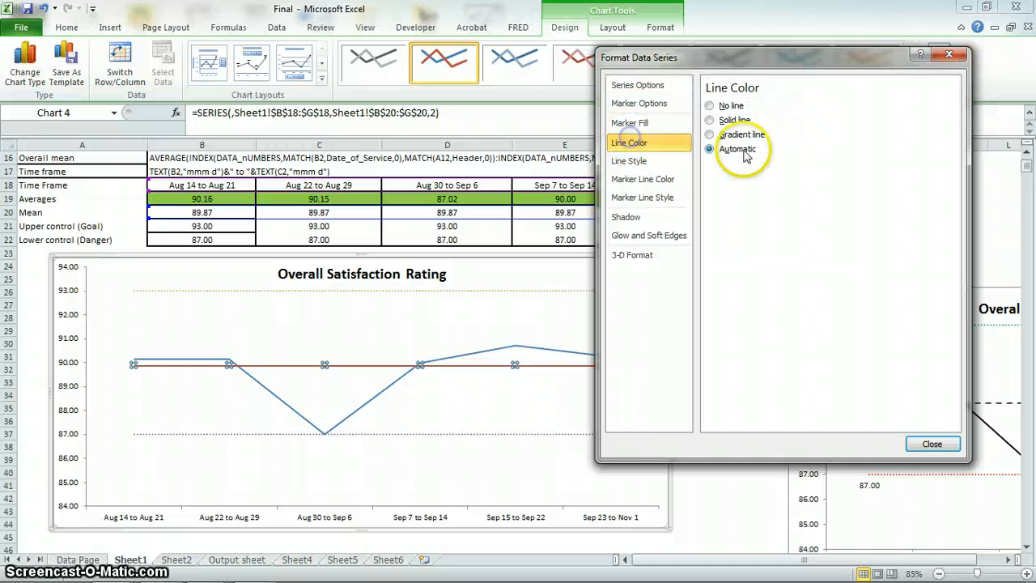
pyautogui.click(733, 135)
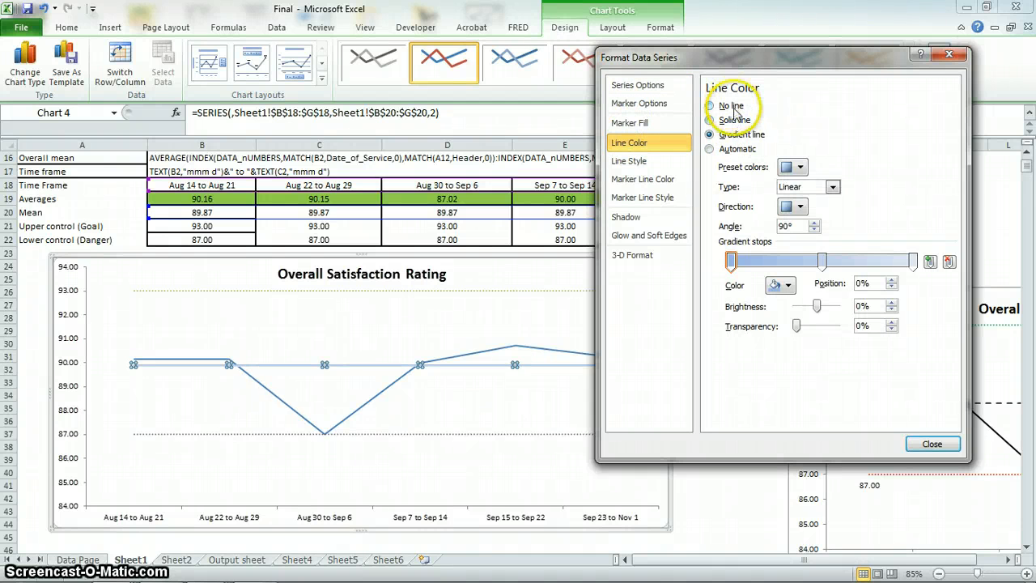
# Try to make the mean line dashed by setting its marker line dash type to long dashes.
pyautogui.click(644, 179)
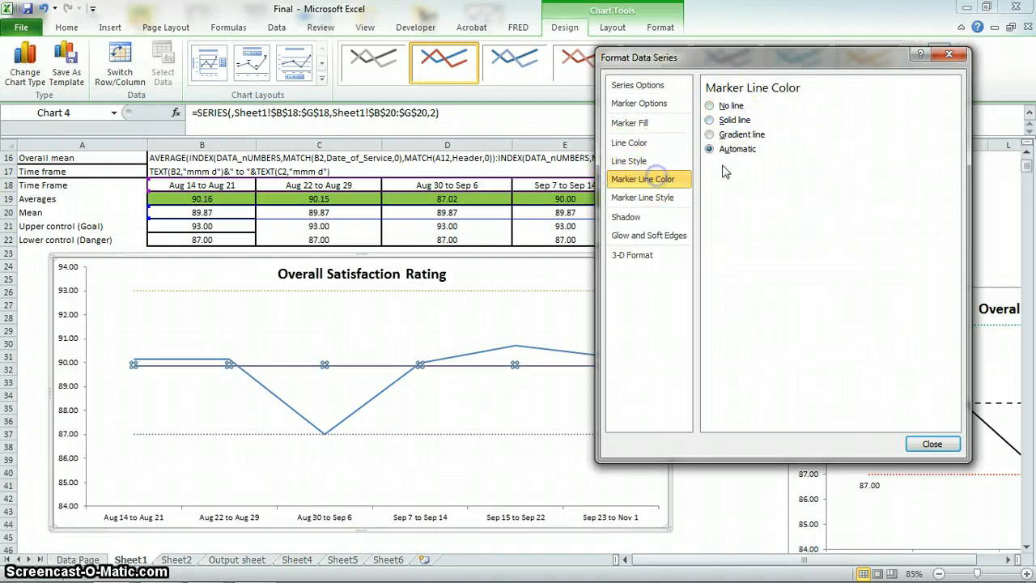
pyautogui.click(726, 150)
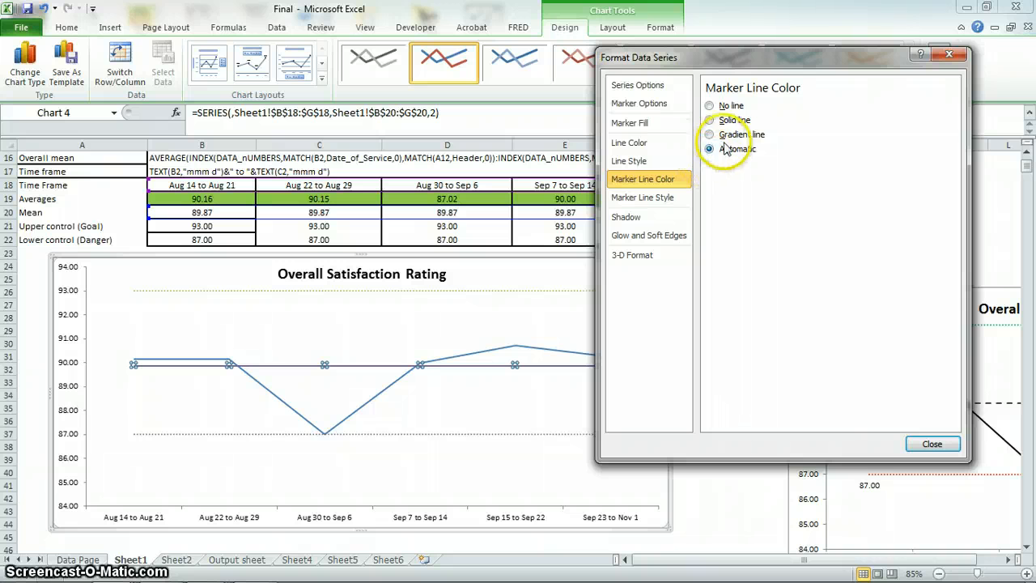
pyautogui.click(662, 197)
pyautogui.click(787, 150)
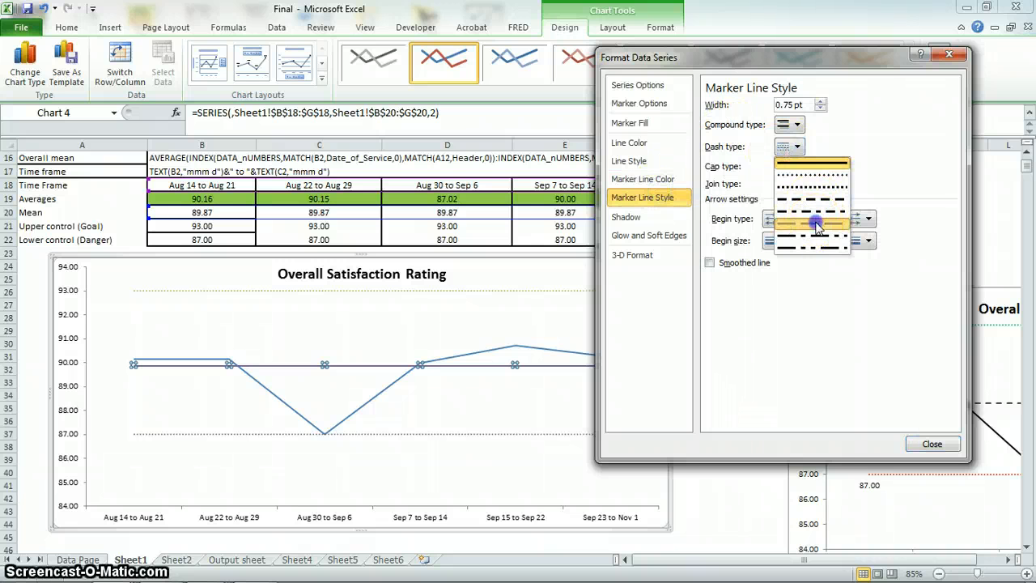
pyautogui.click(798, 236)
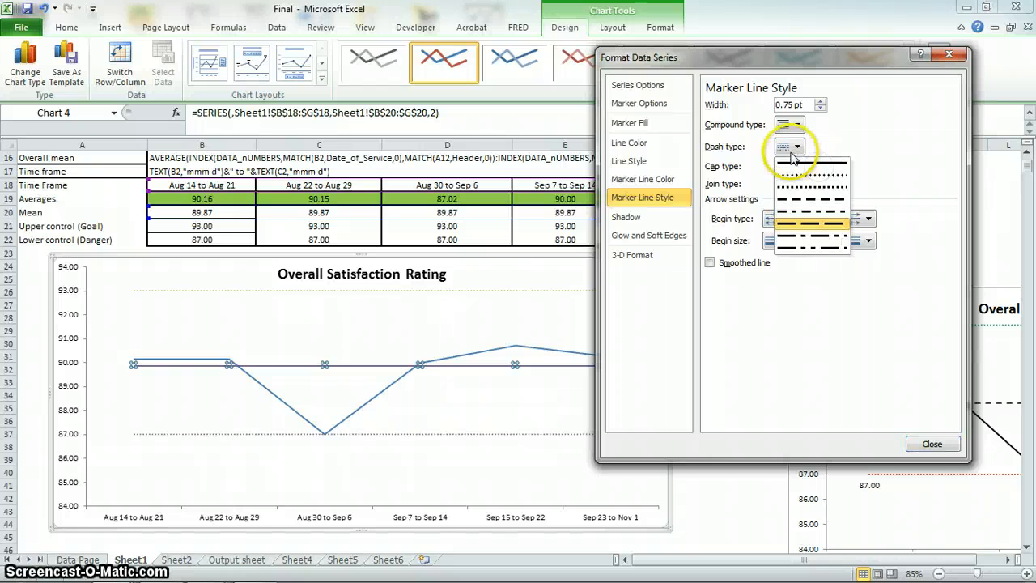
pyautogui.click(812, 224)
pyautogui.click(932, 444)
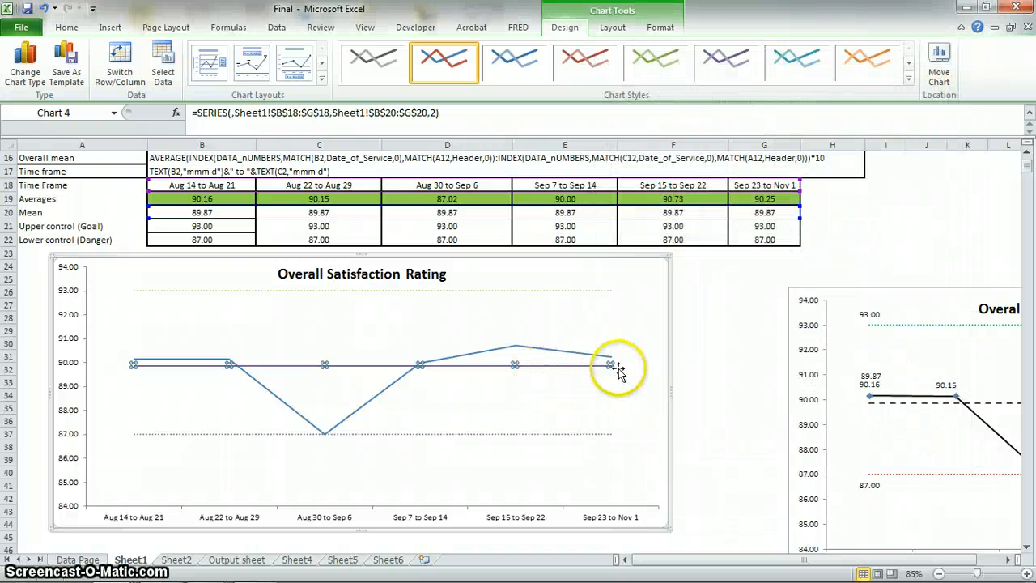
# Try the short dash style on the mean line, settle on the long dash type and close its formatting.
pyautogui.rightClick(611, 365)
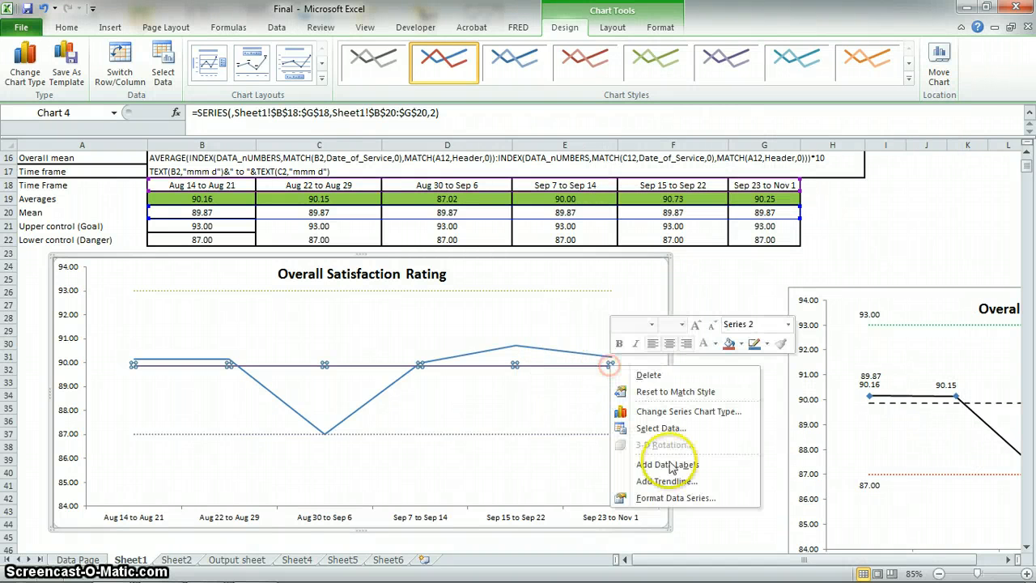
pyautogui.click(680, 496)
pyautogui.click(629, 143)
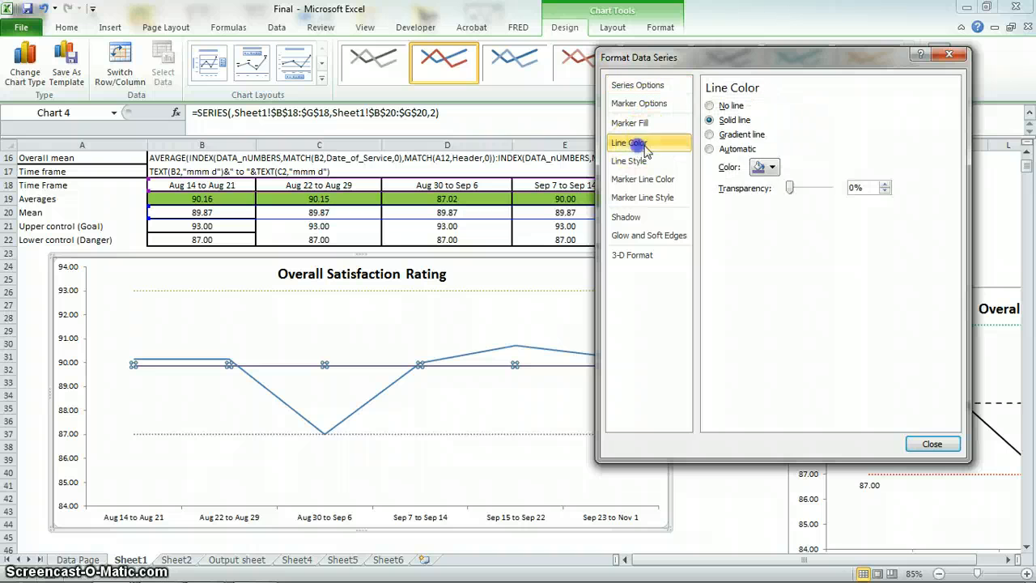
pyautogui.click(648, 161)
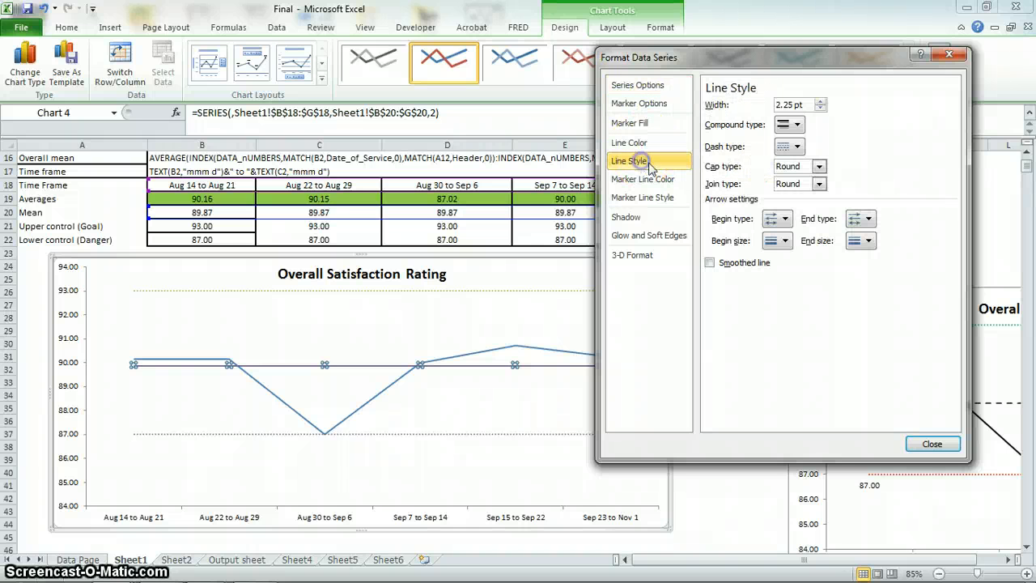
pyautogui.click(789, 147)
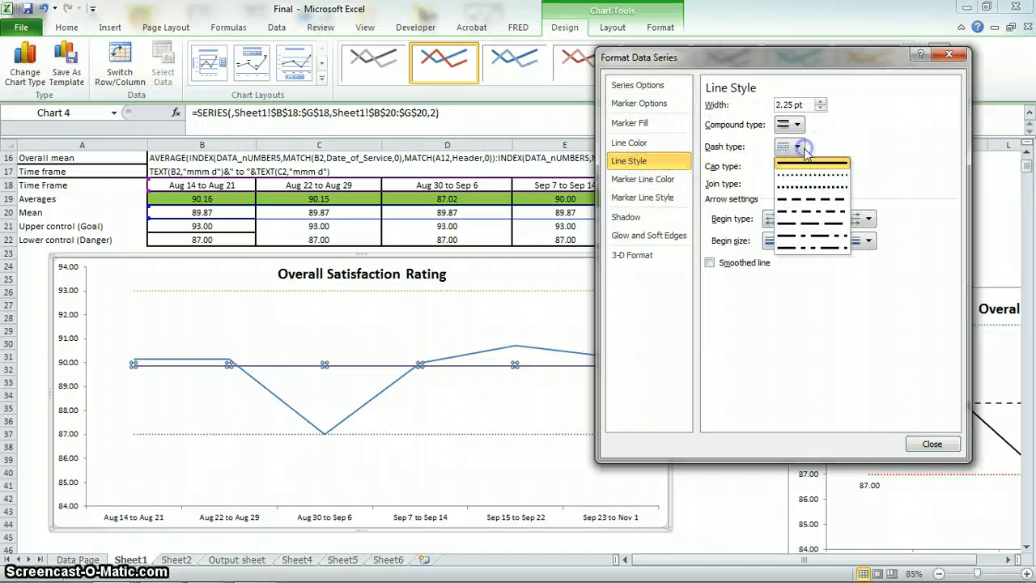
pyautogui.click(814, 200)
pyautogui.click(814, 168)
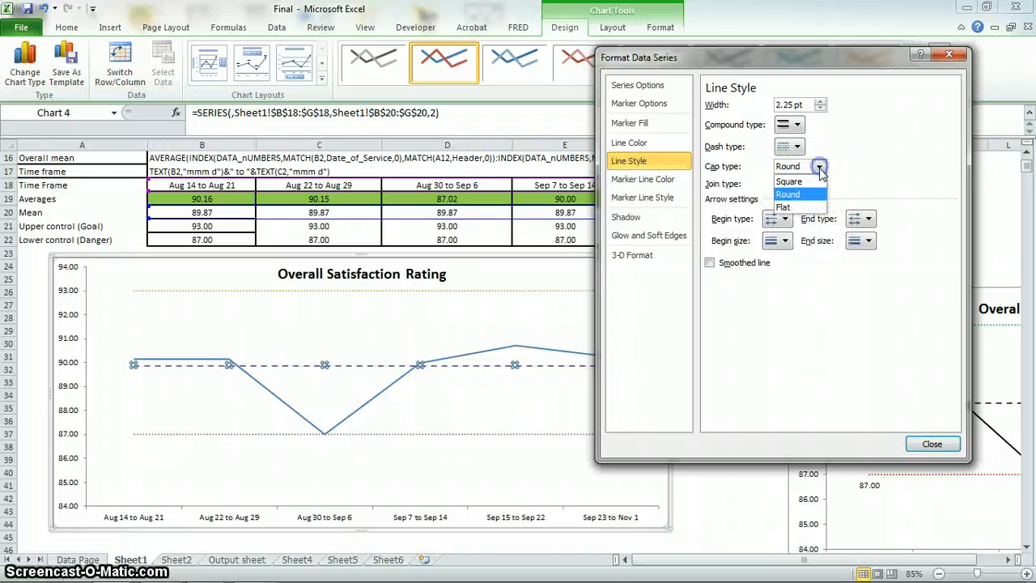
pyautogui.click(787, 147)
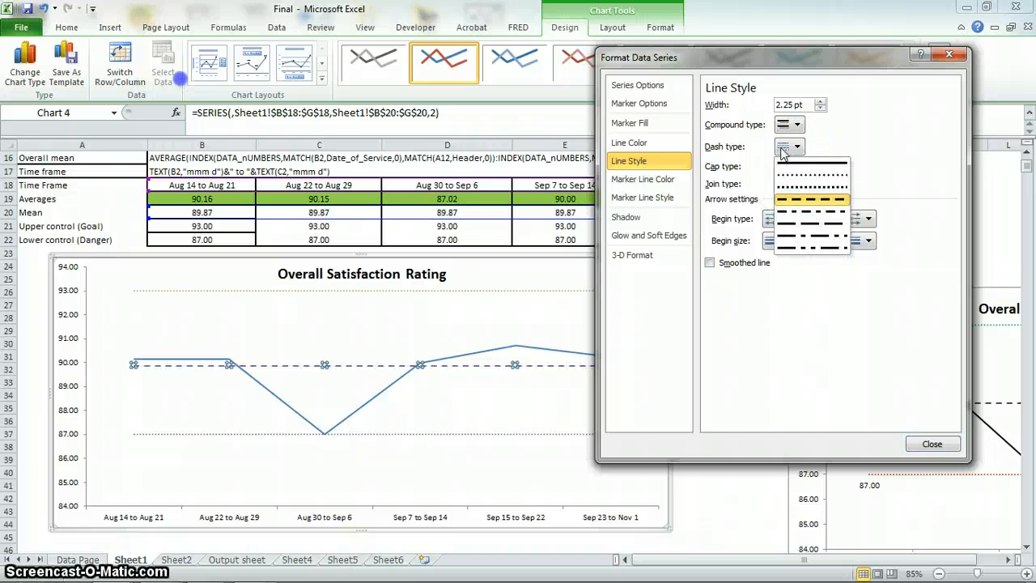
pyautogui.click(816, 212)
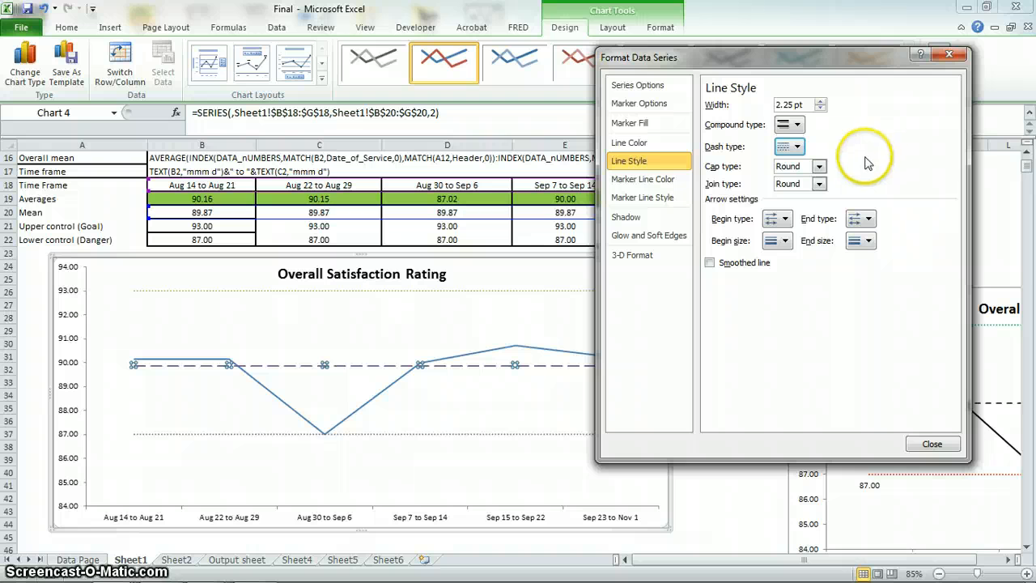
pyautogui.click(932, 444)
pyautogui.click(721, 343)
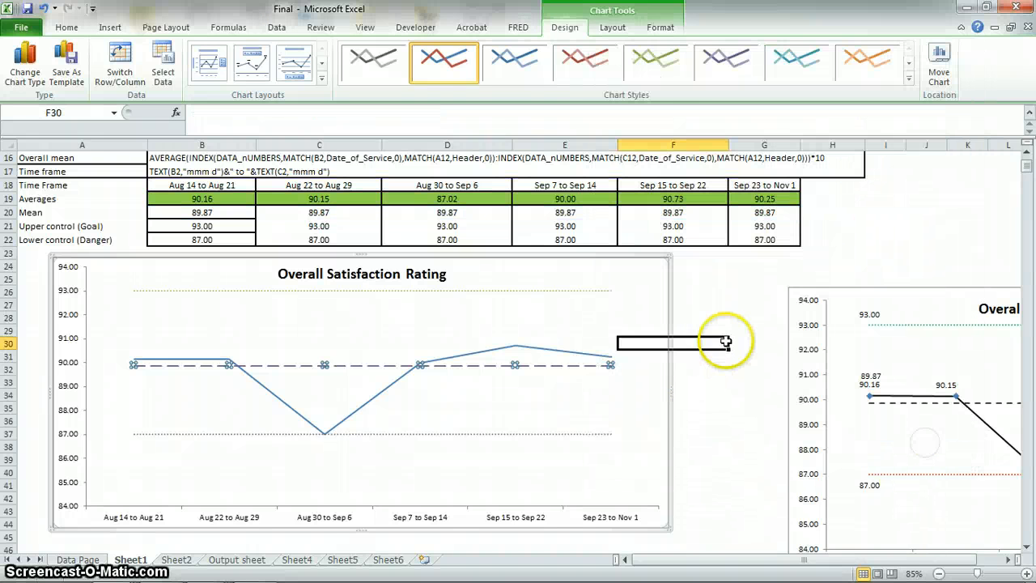
# Change the averages series' chart type to Line with Markers.
pyautogui.click(221, 362)
pyautogui.rightClick(226, 359)
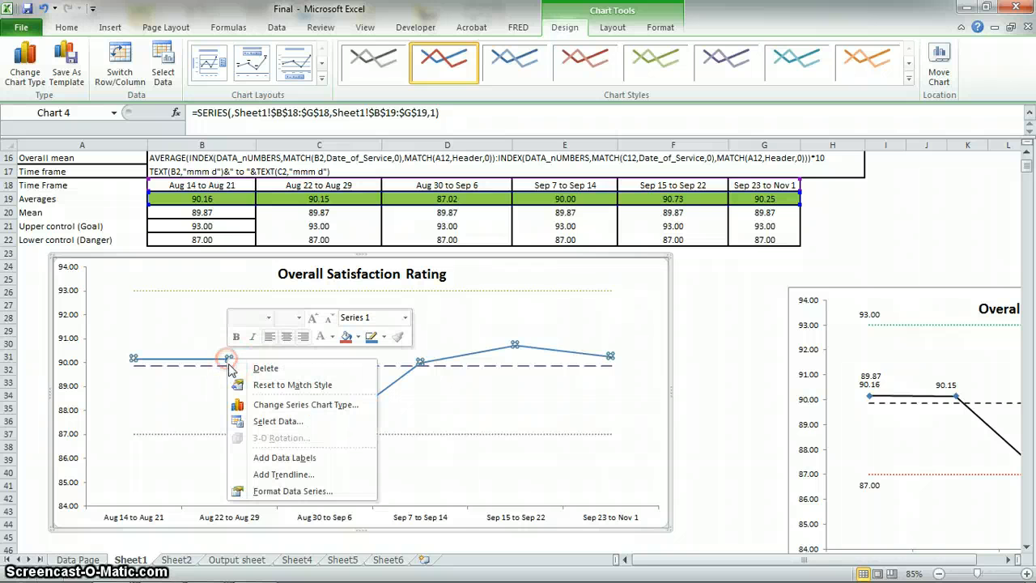
pyautogui.click(259, 403)
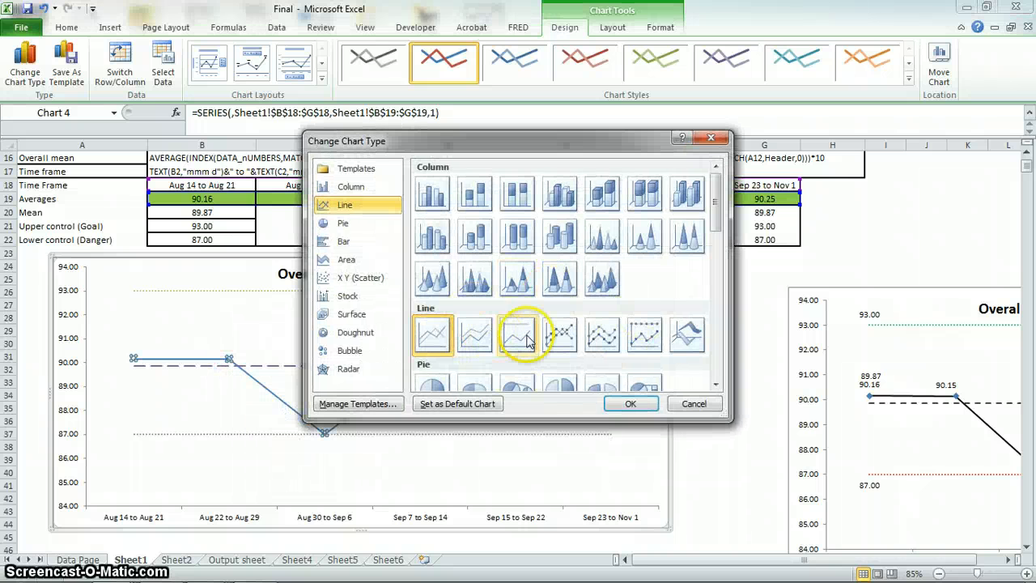
pyautogui.click(562, 337)
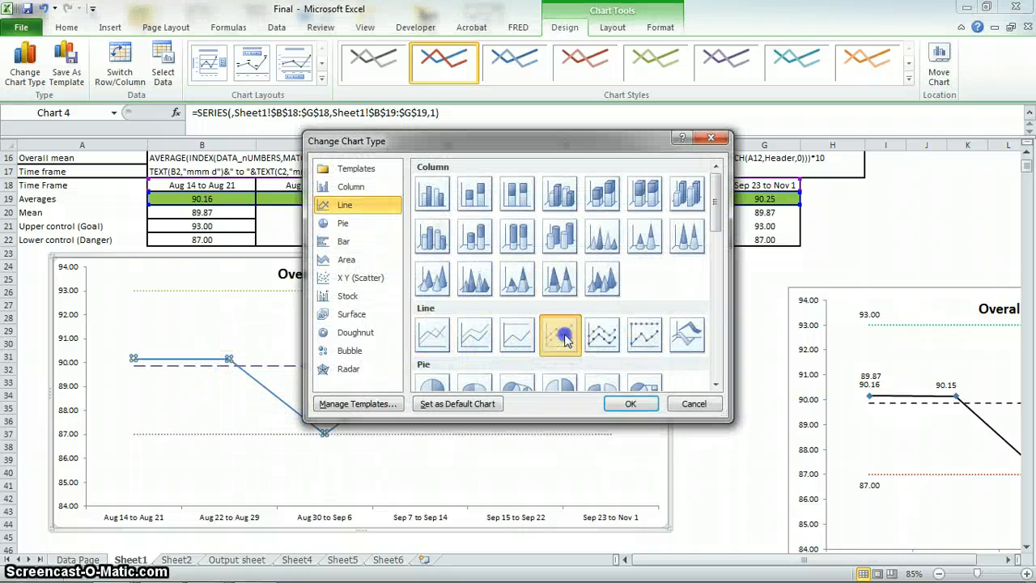
pyautogui.click(631, 404)
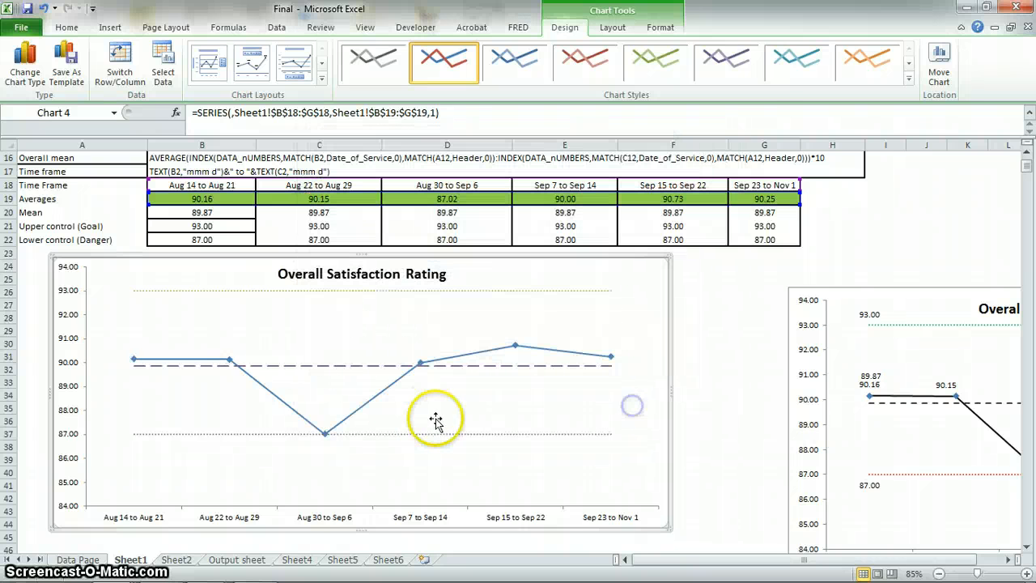
# Format the averages series with a solid black line color.
pyautogui.rightClick(432, 366)
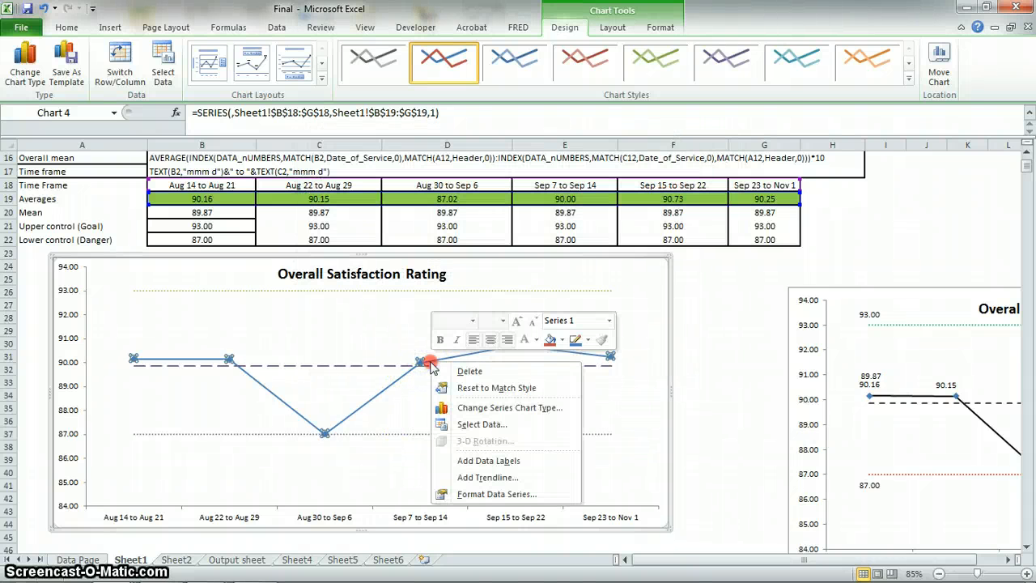
pyautogui.click(498, 495)
pyautogui.click(632, 143)
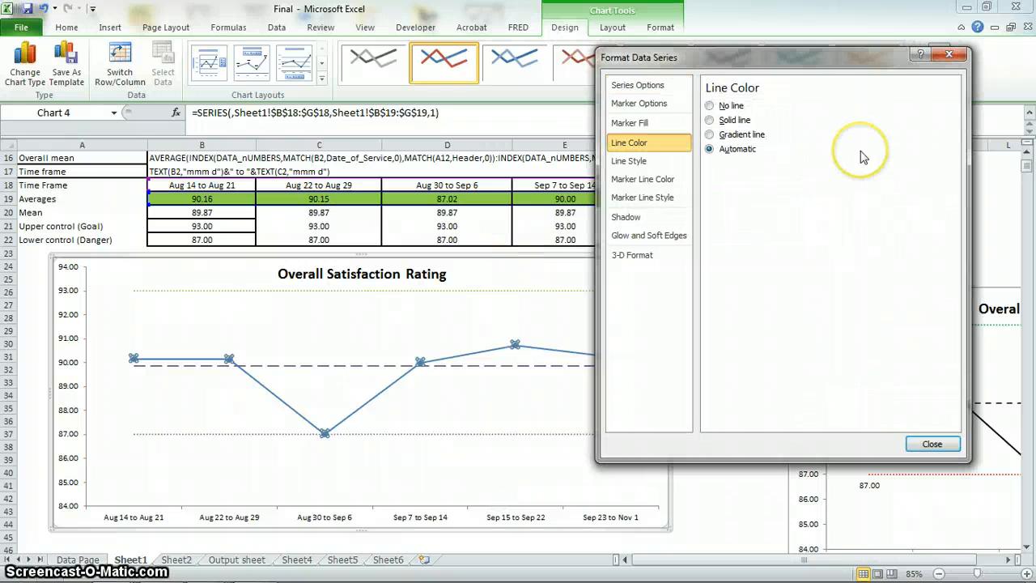
pyautogui.click(709, 120)
pyautogui.click(772, 168)
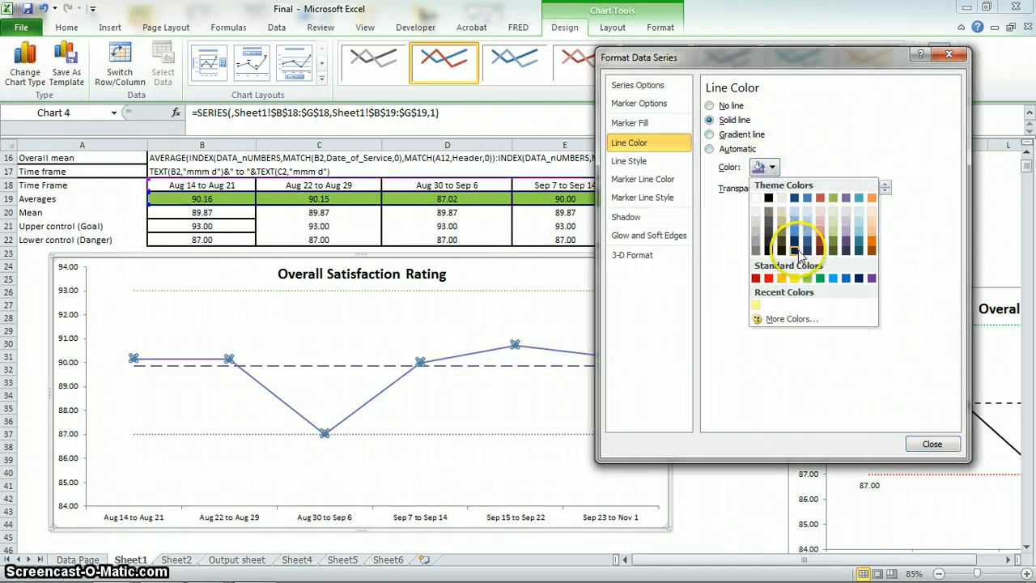
pyautogui.click(768, 251)
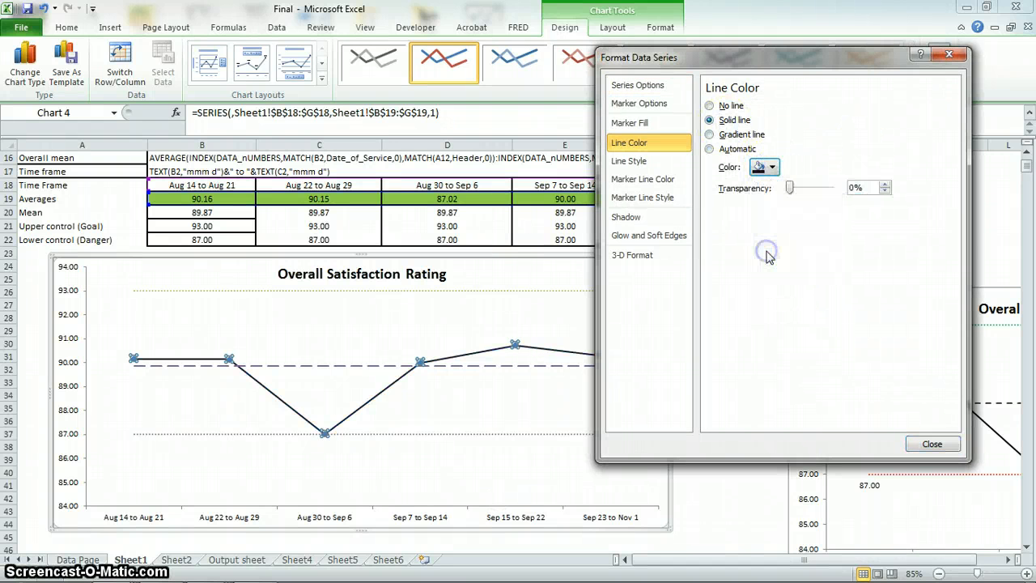
# Switch the averages series to built-in markers, trying the square and plus shapes and settling on the circle.
pyautogui.click(638, 104)
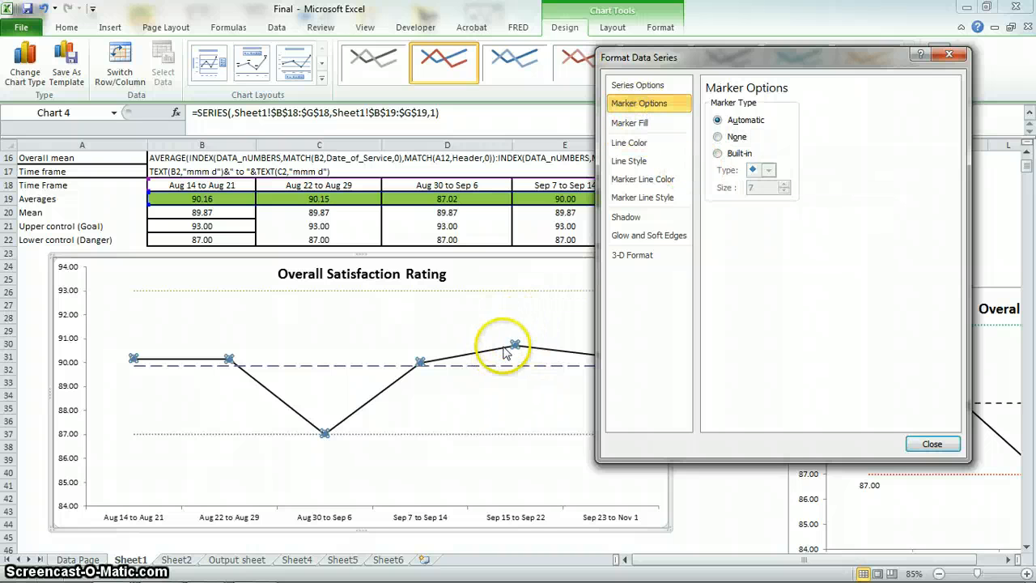
pyautogui.click(731, 153)
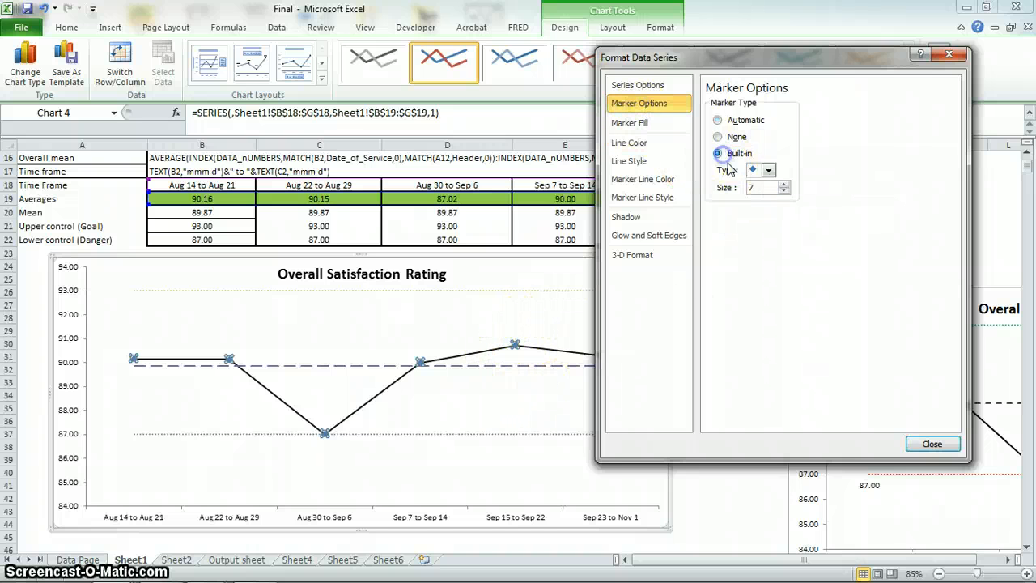
pyautogui.click(767, 170)
pyautogui.click(764, 186)
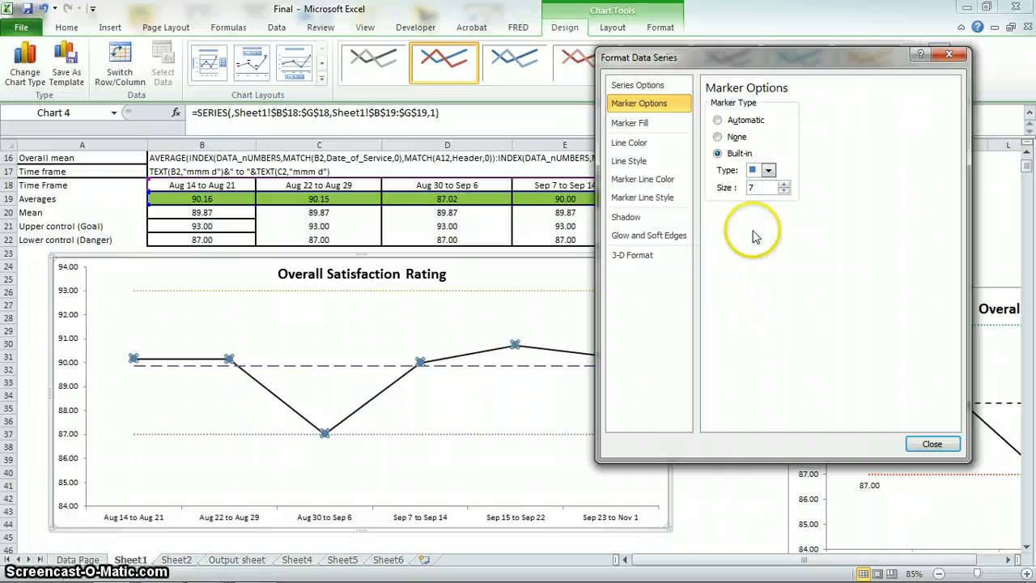
pyautogui.click(768, 170)
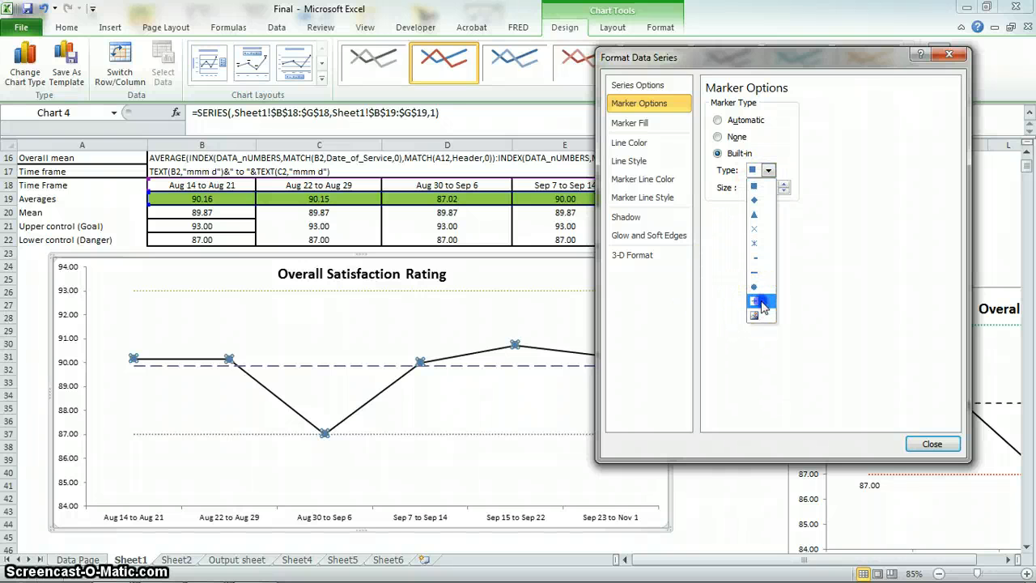
pyautogui.click(768, 170)
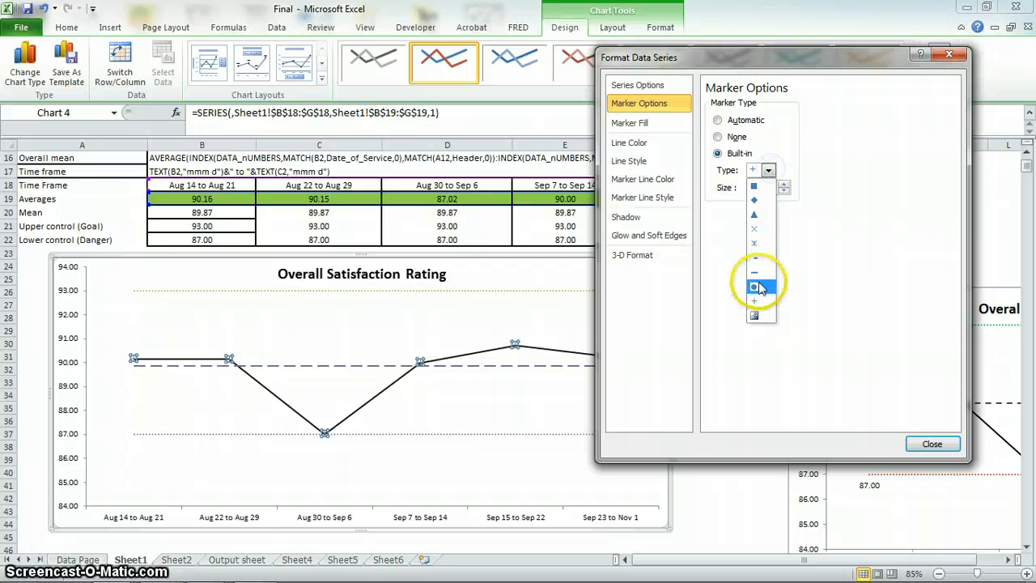
pyautogui.click(768, 170)
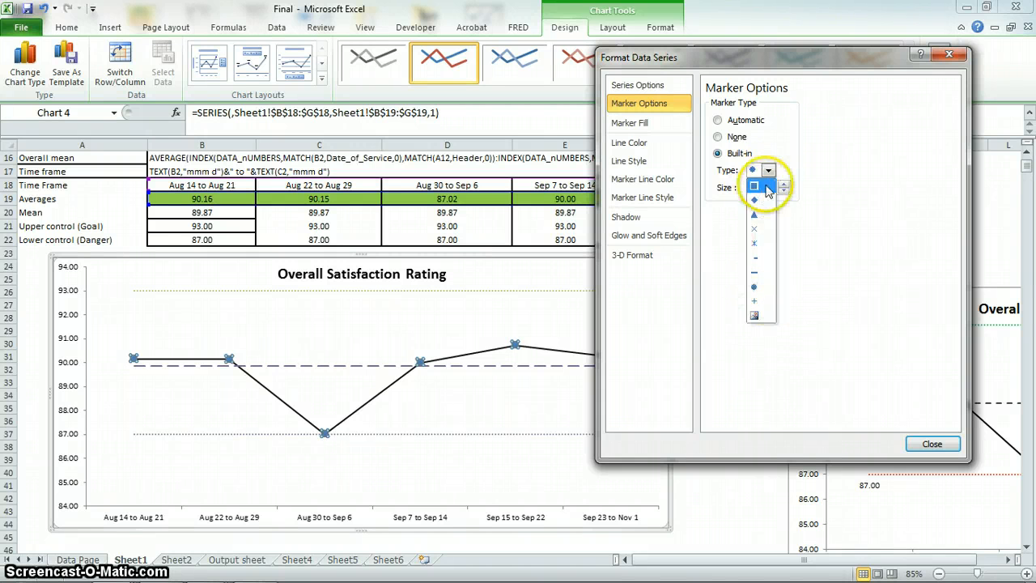
pyautogui.click(690, 205)
# Give the averages markers a solid black fill, close the series formatting and deselect the chart.
pyautogui.click(650, 123)
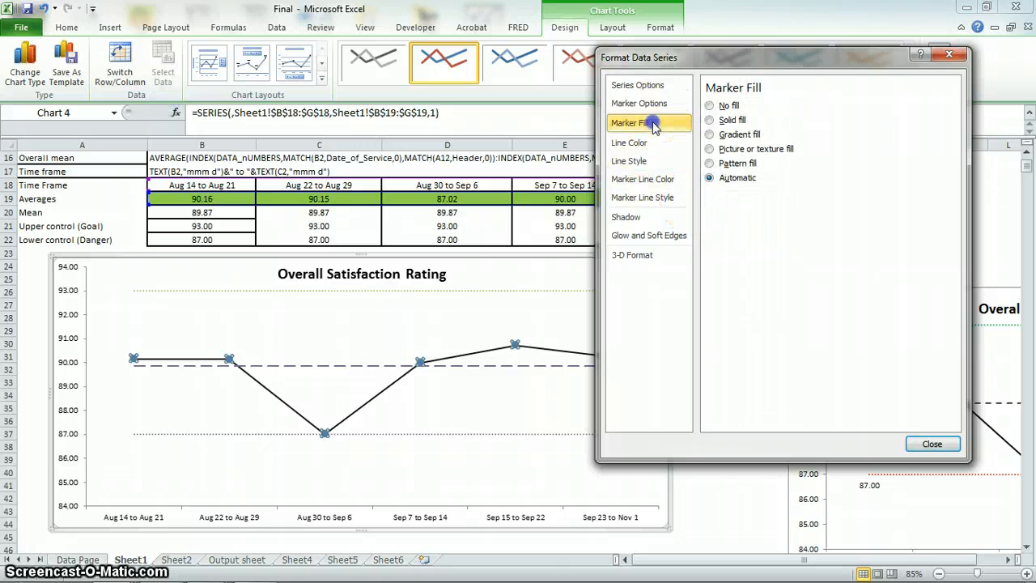
pyautogui.click(719, 122)
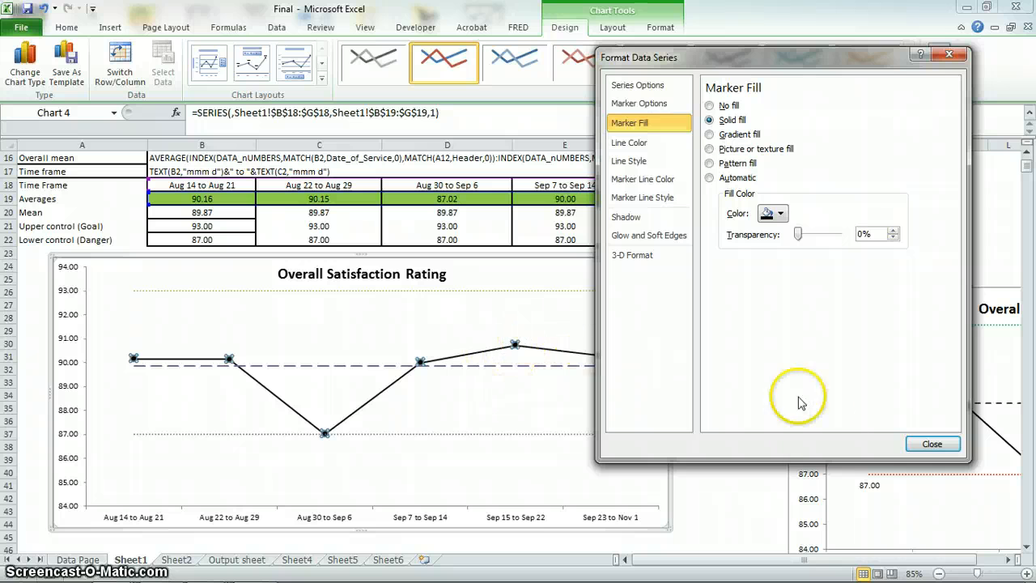
pyautogui.click(916, 450)
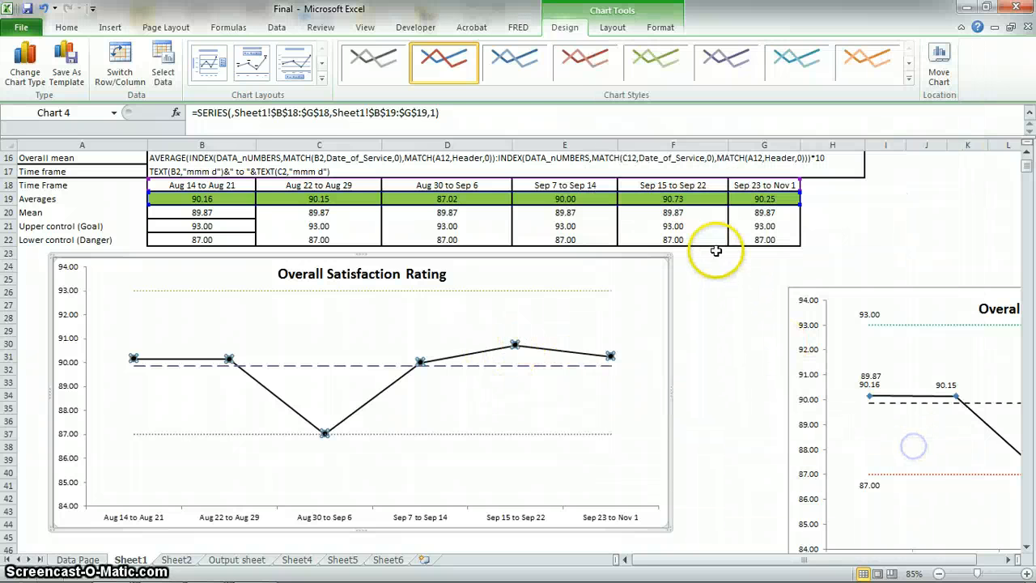
pyautogui.click(733, 316)
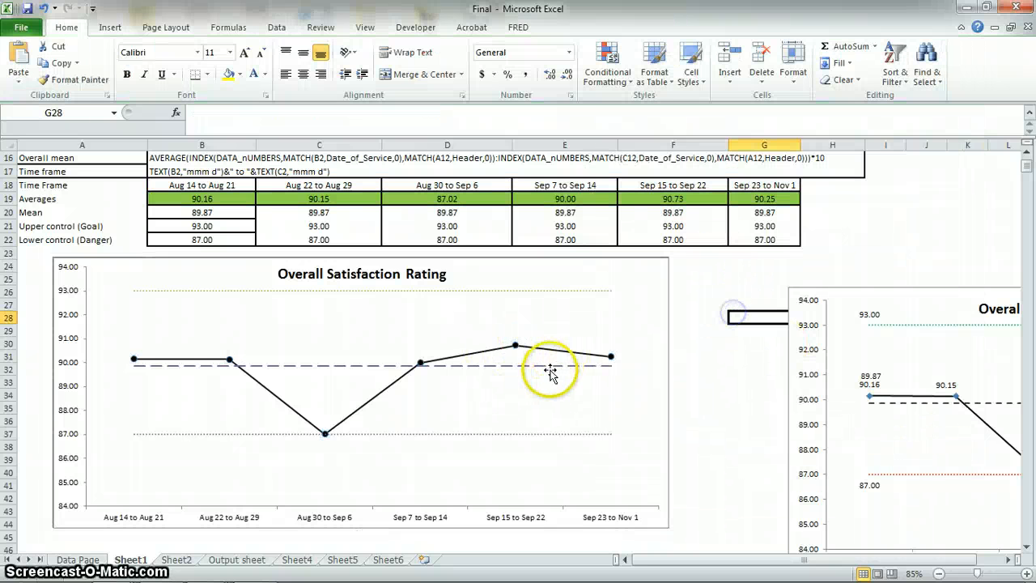
# Add a data label to only the last point of the mean line, at Sep 23 to Nov 1.
pyautogui.doubleClick(134, 366)
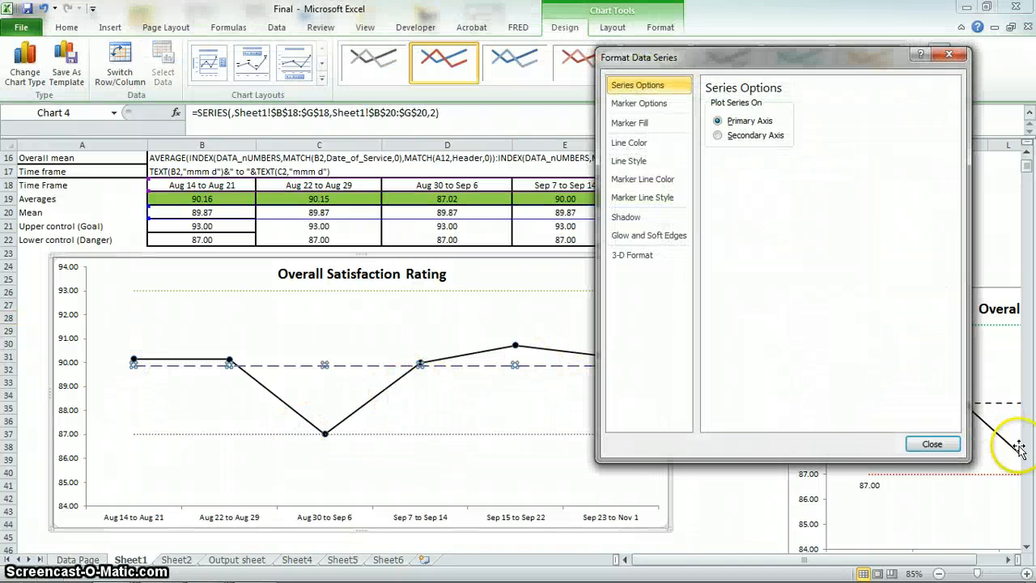
pyautogui.click(929, 440)
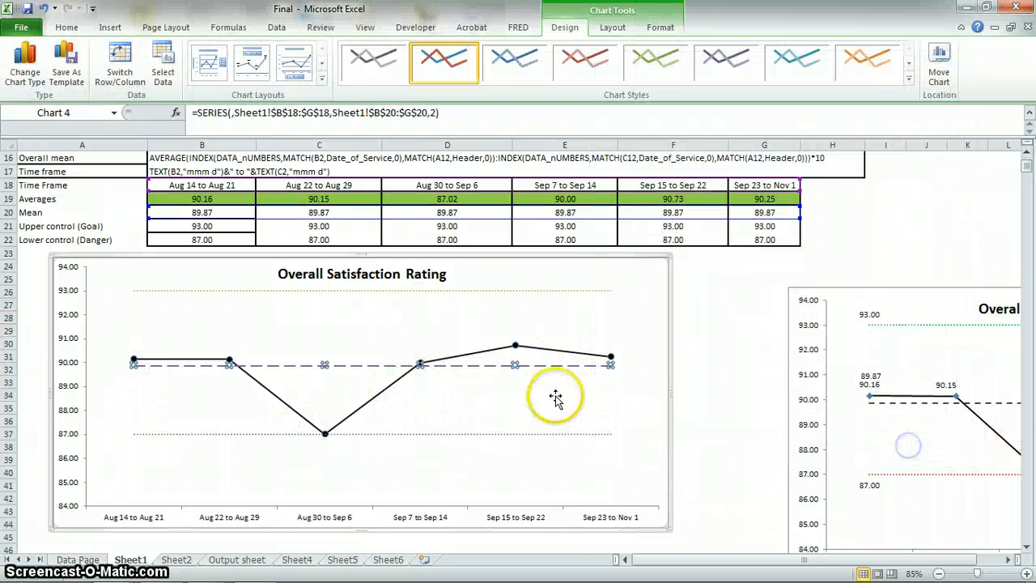
pyautogui.rightClick(609, 364)
pyautogui.click(680, 466)
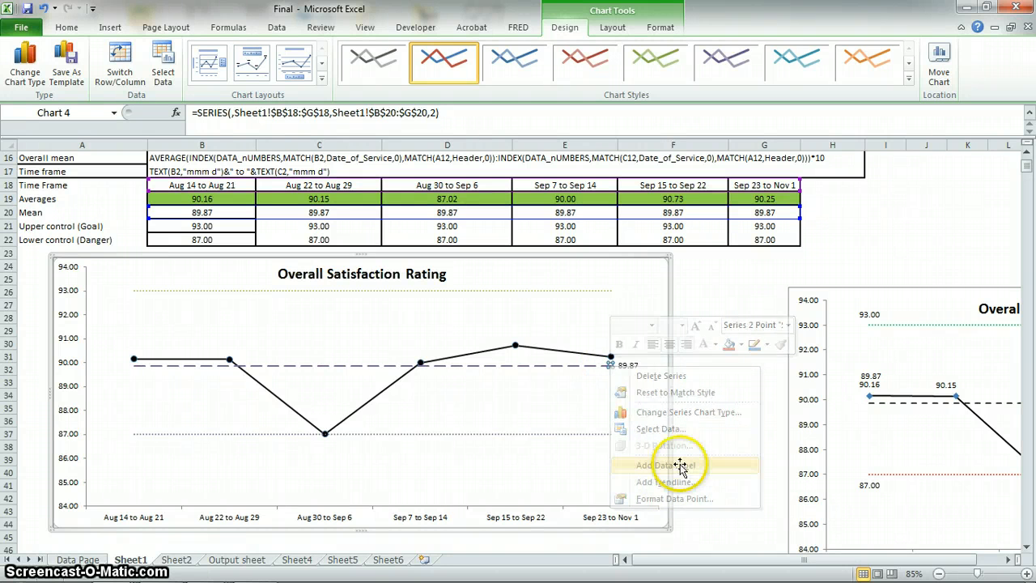
# Add a data label to only the last point of the lower control line.
pyautogui.click(612, 437)
pyautogui.click(610, 435)
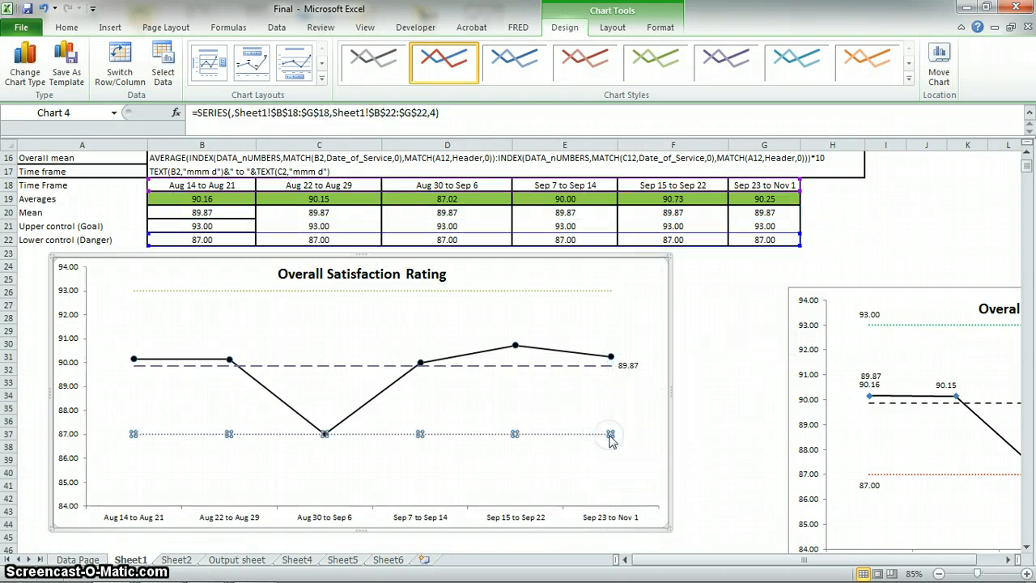
pyautogui.doubleClick(609, 437)
pyautogui.click(929, 439)
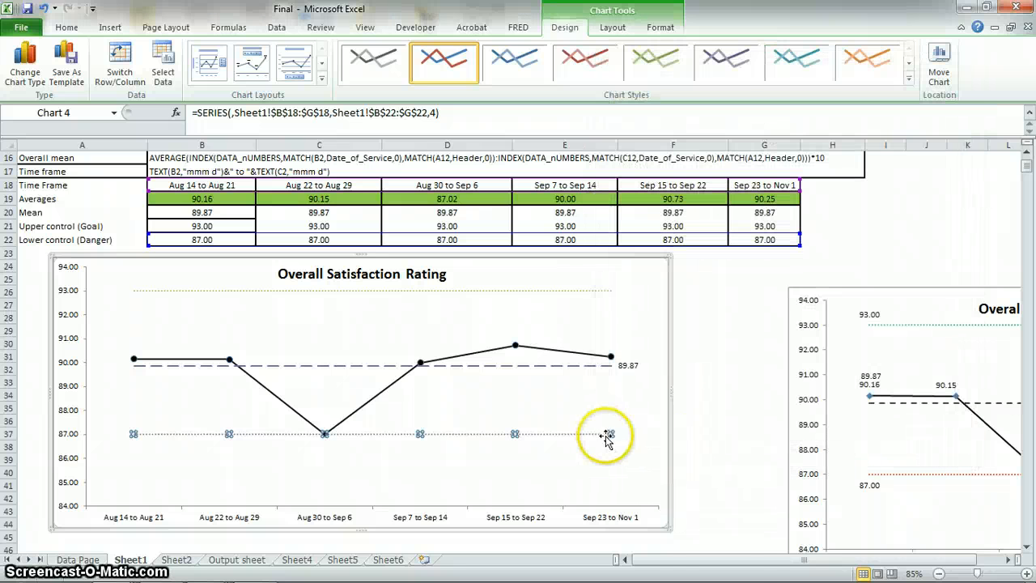
pyautogui.rightClick(609, 434)
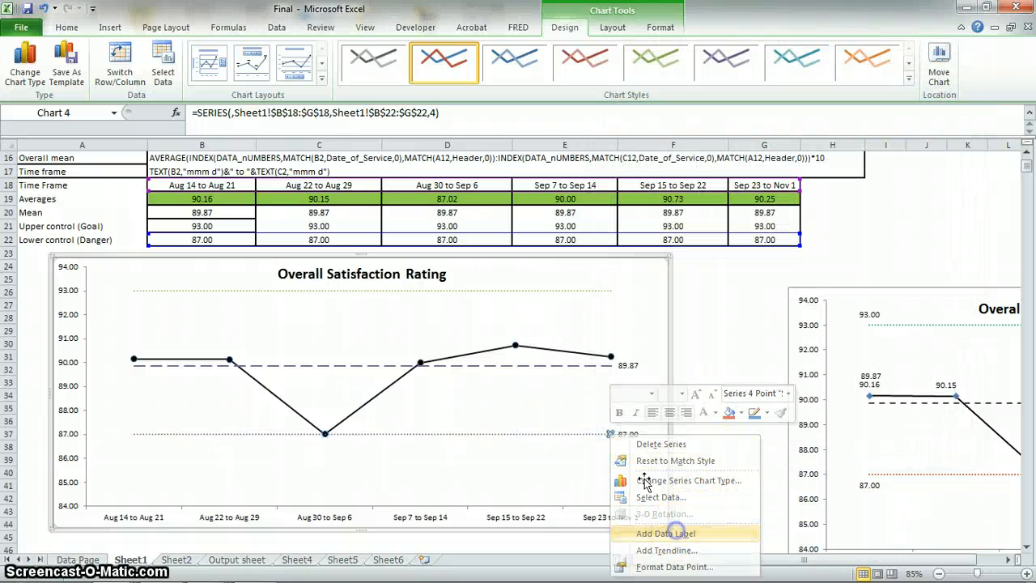
pyautogui.click(677, 535)
# Add a data label to only the last point of the upper control line.
pyautogui.click(615, 292)
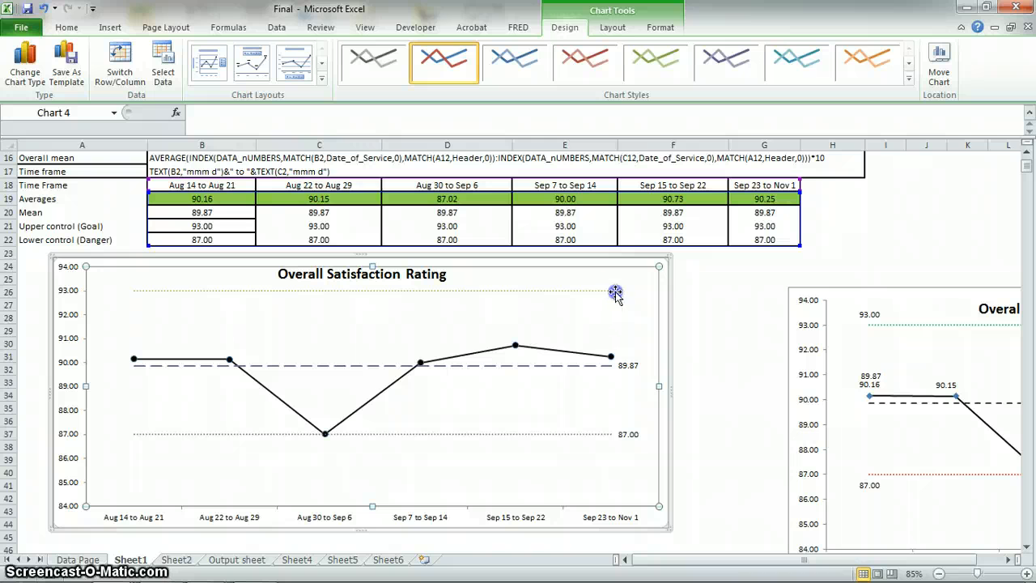
pyautogui.click(613, 290)
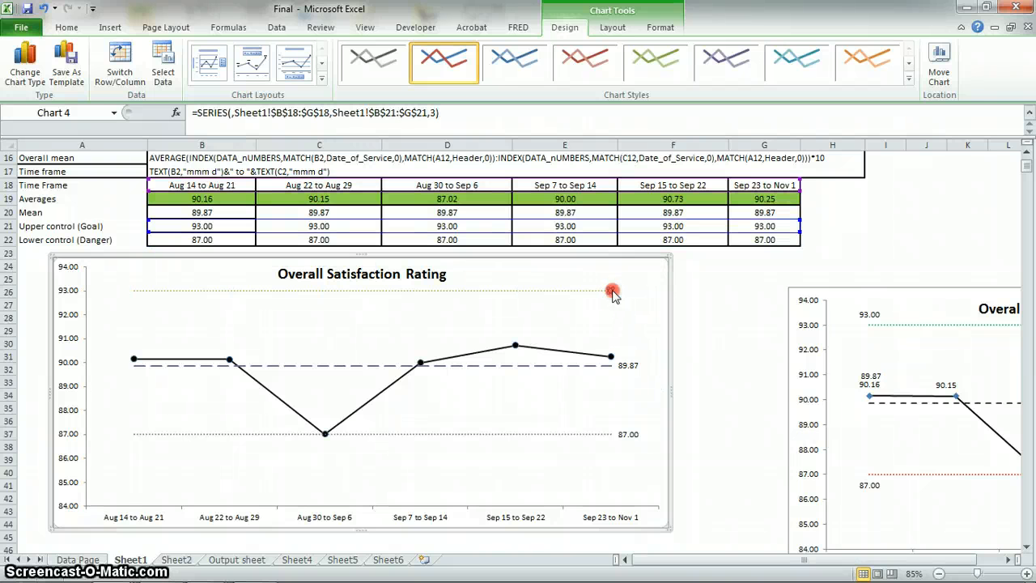
pyautogui.rightClick(613, 292)
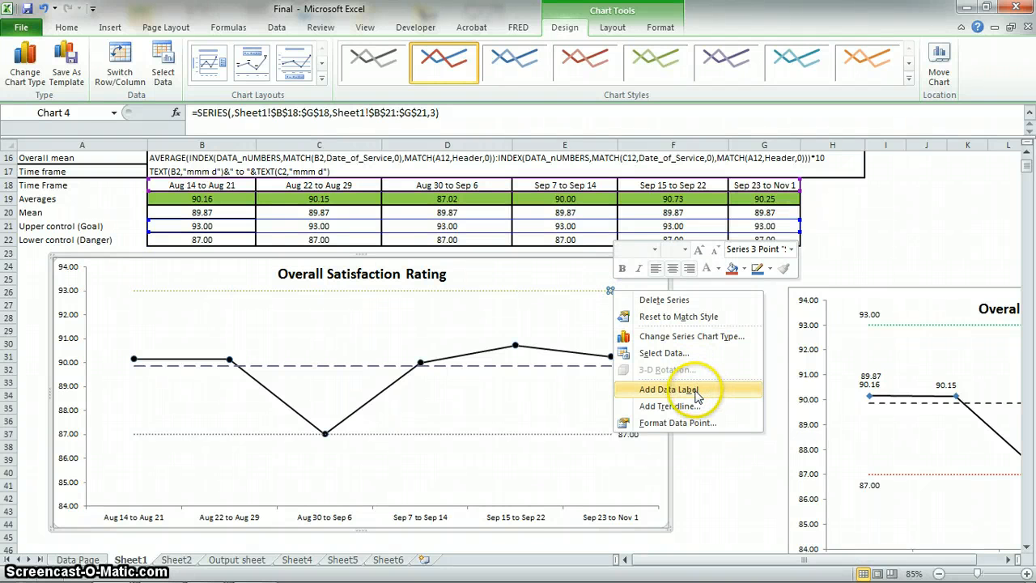
pyautogui.click(694, 391)
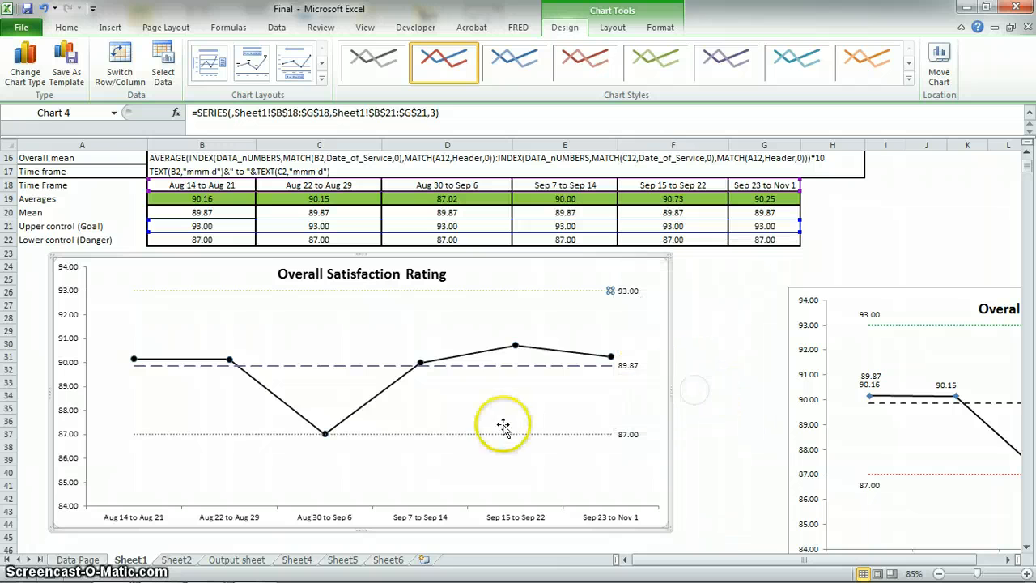
# Add data labels to all points of the averages series, position them above the points and deselect the chart.
pyautogui.click(514, 349)
pyautogui.rightClick(514, 347)
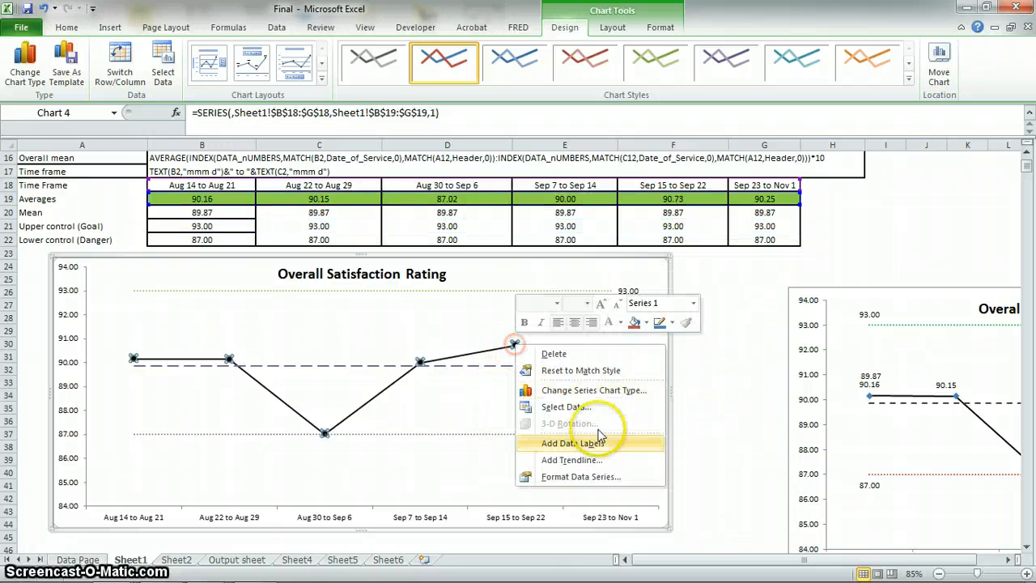
pyautogui.click(601, 438)
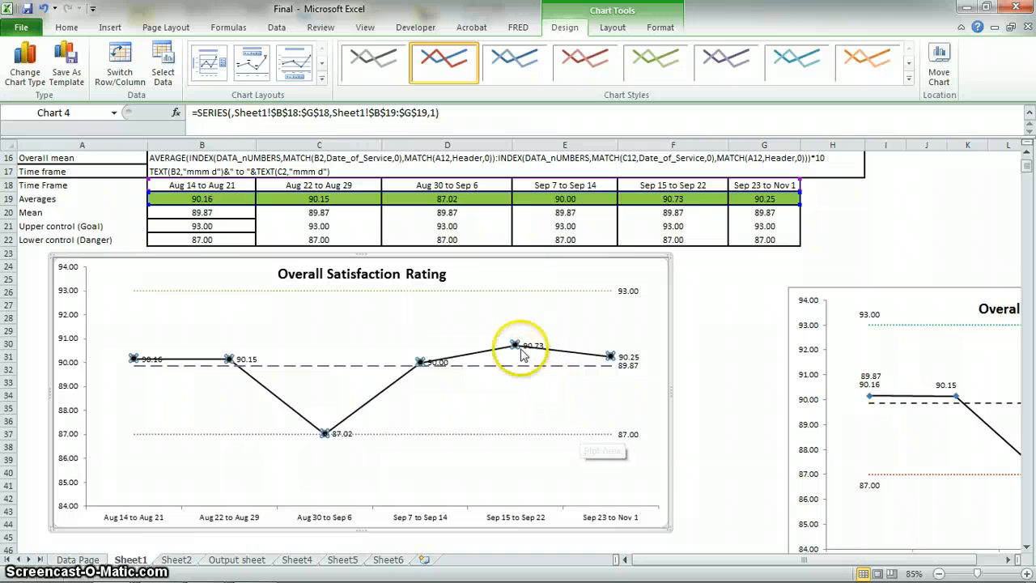
pyautogui.click(613, 27)
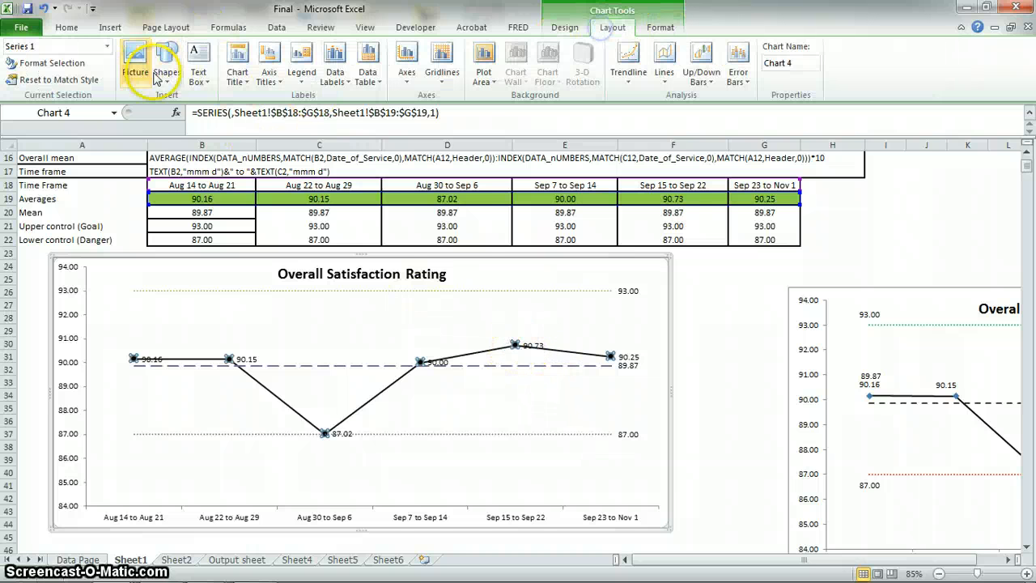
pyautogui.click(334, 77)
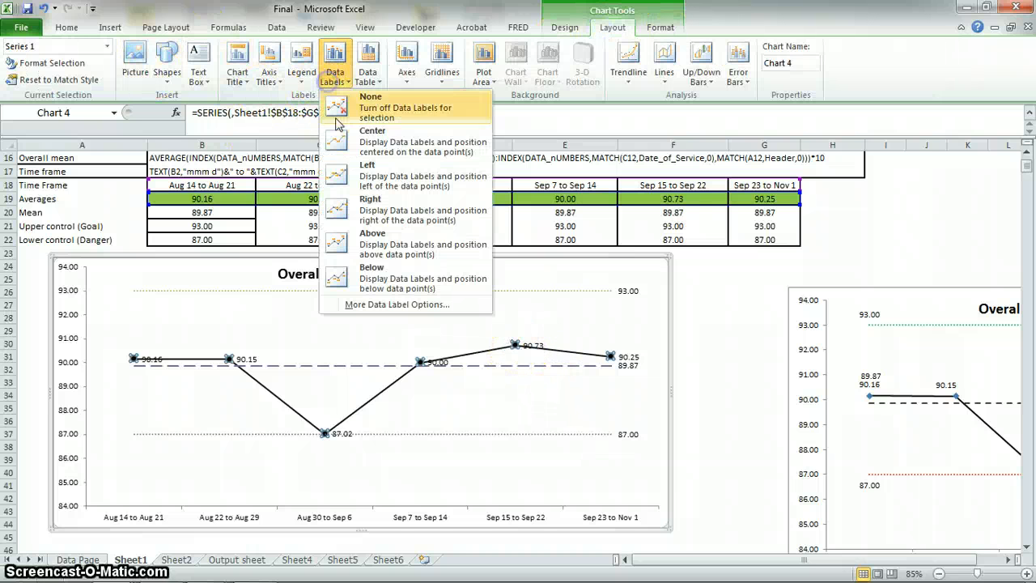
pyautogui.click(384, 241)
pyautogui.click(684, 318)
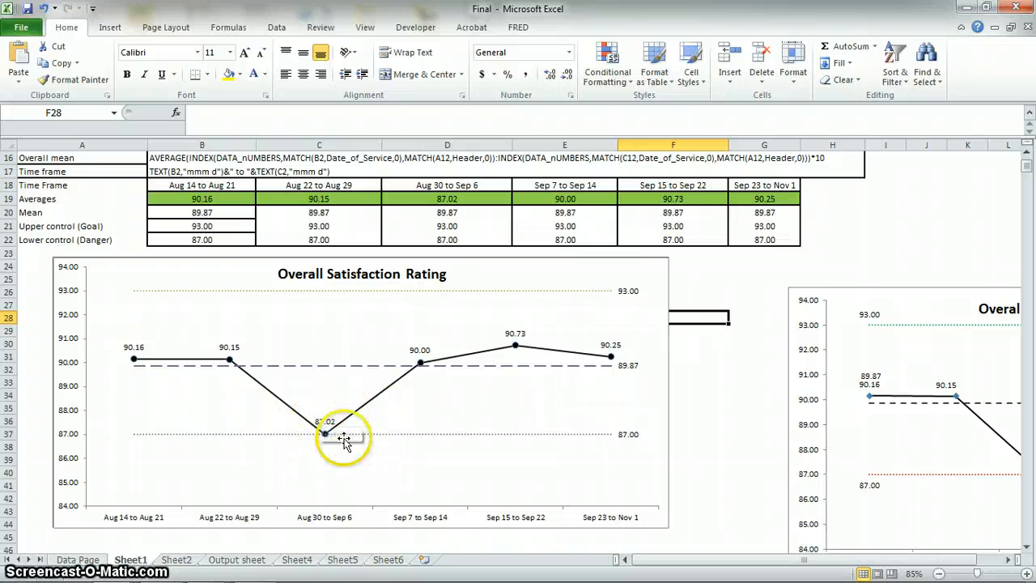
# Set the day interval in B14 to 7 so the time periods and the satisfaction chart recalculate.
pyautogui.scroll(2, 308, 397)
pyautogui.click(222, 213)
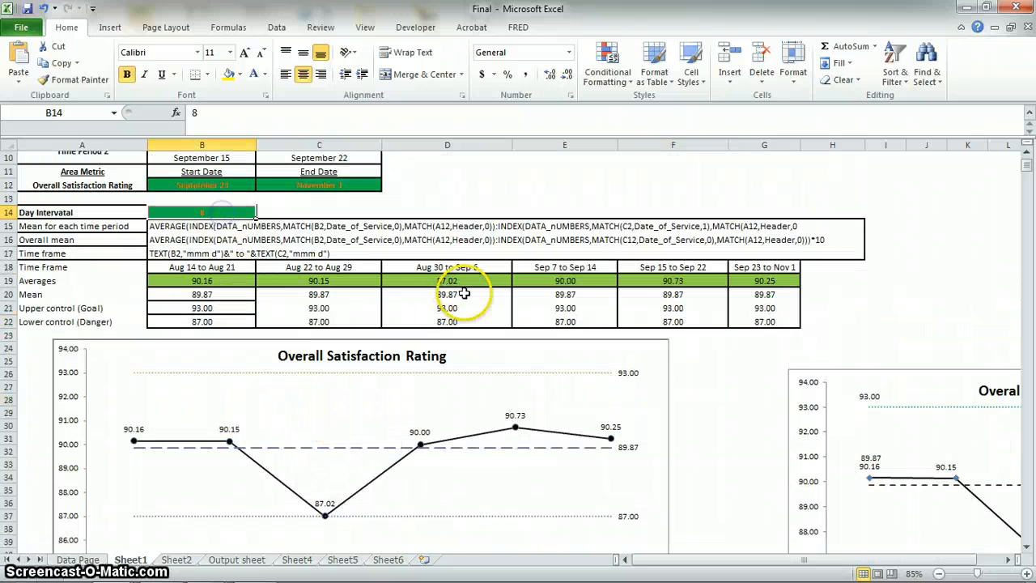
pyautogui.write('7')
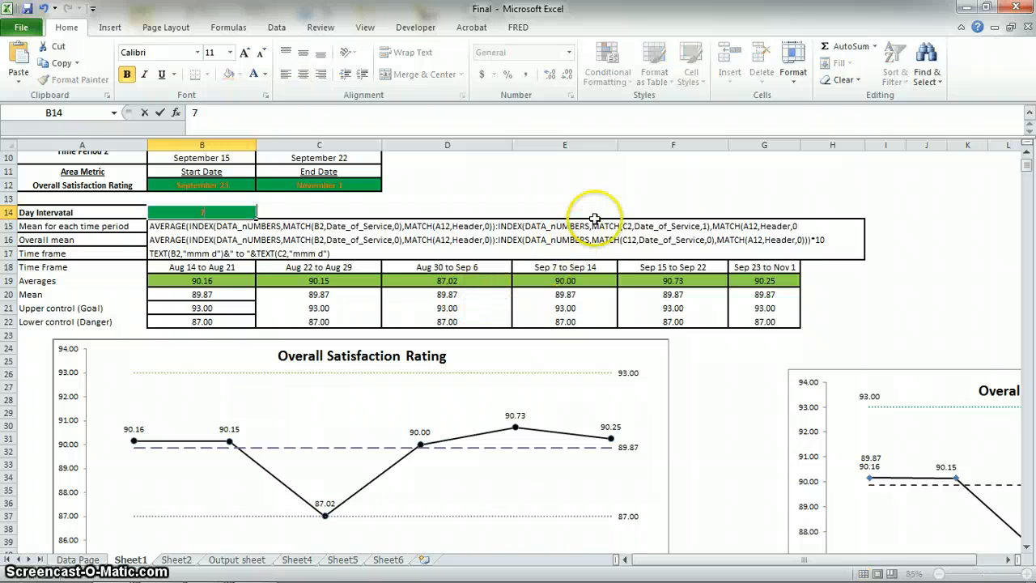
pyautogui.click(597, 198)
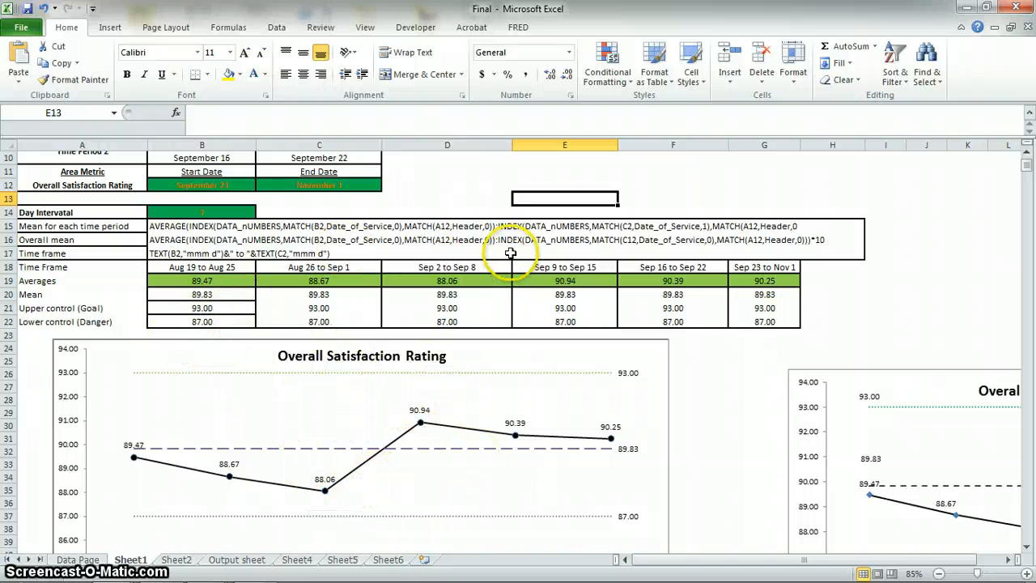
pyautogui.click(711, 351)
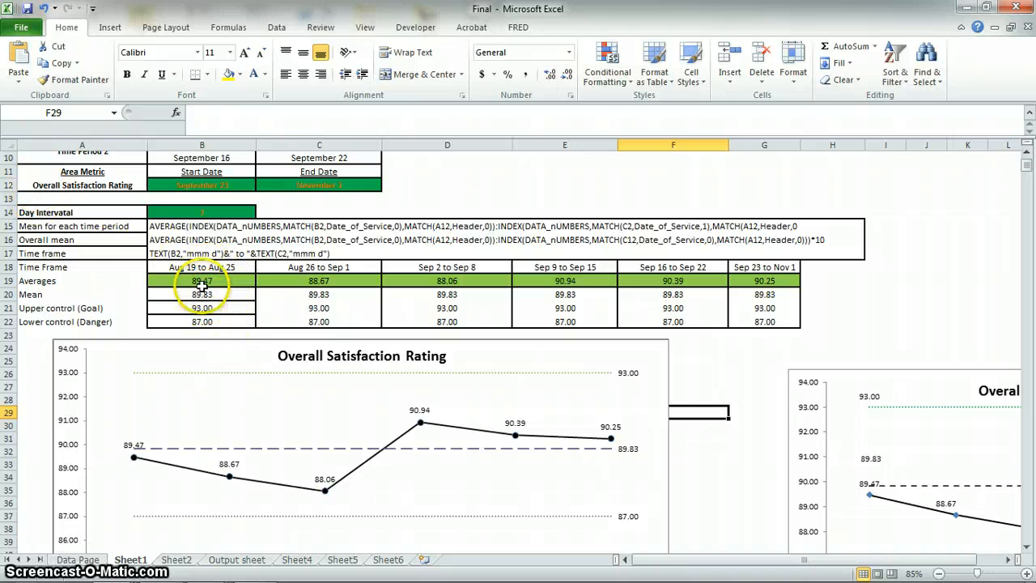
# Inspect the IFERROR wrapper and its "Please Change Interval" fallback text in the first average's formula in B19, leaving the formula unedited.
pyautogui.click(201, 281)
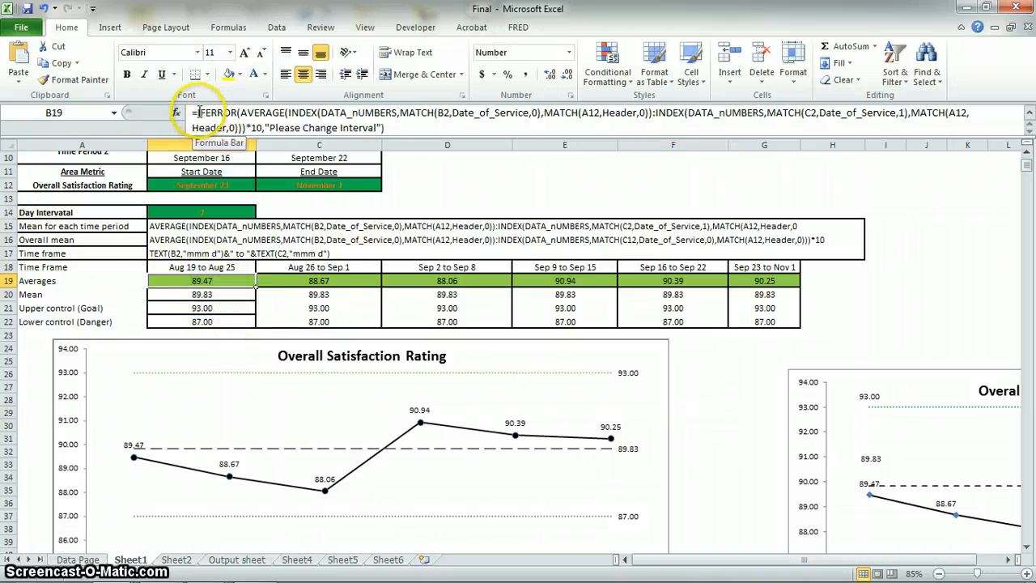
pyautogui.moveTo(198, 113); pyautogui.dragTo(234, 120)
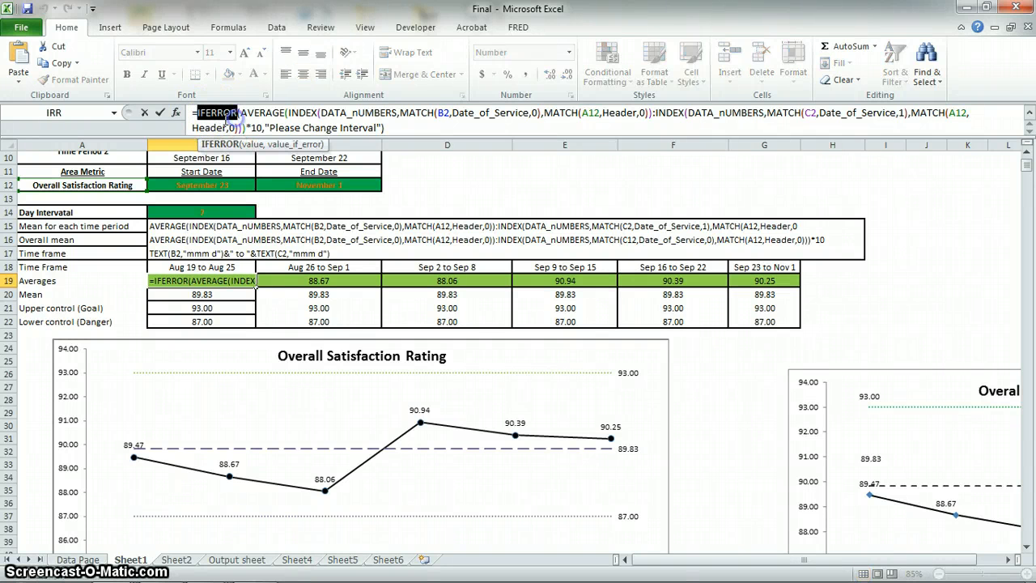
pyautogui.click(275, 118)
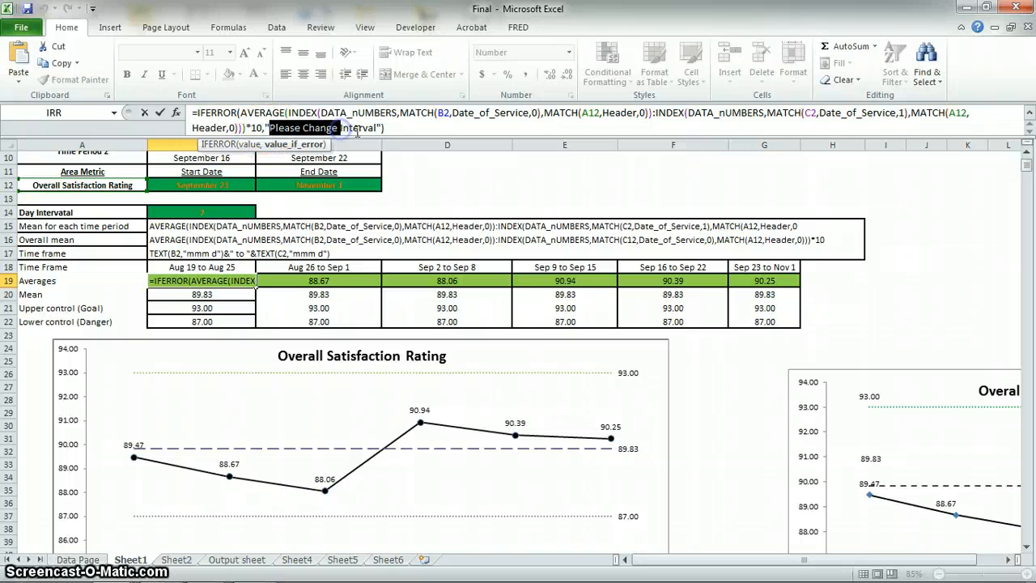
pyautogui.click(406, 134)
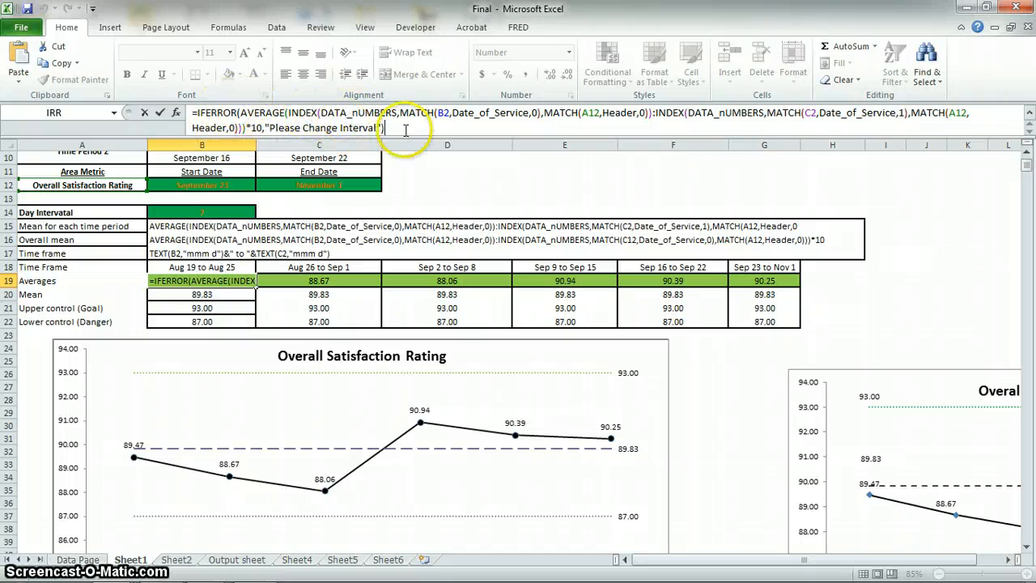
pyautogui.click(423, 185)
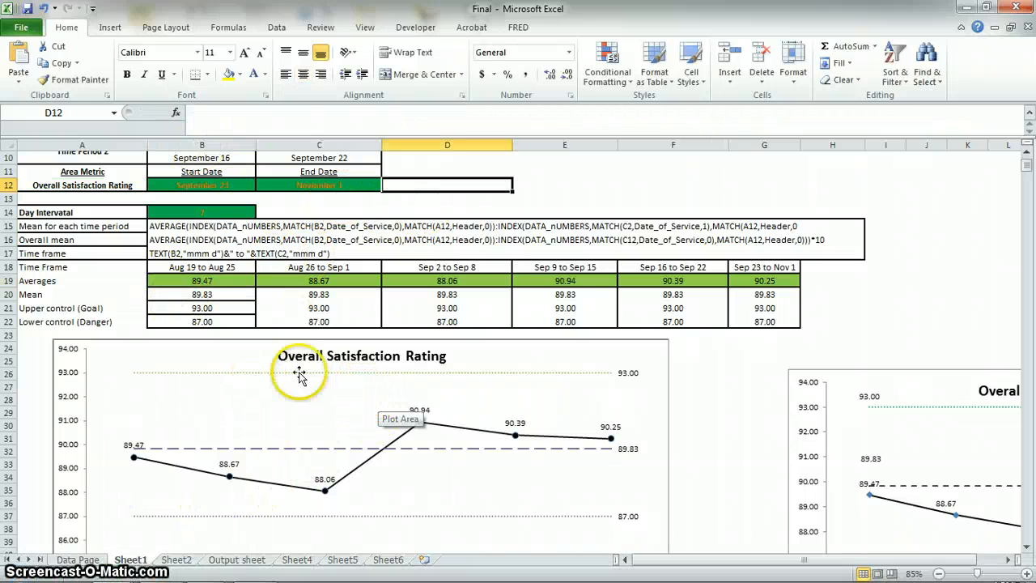
# Add a data label to only the first point of the lower control line.
pyautogui.scroll(-3, 416, 382)
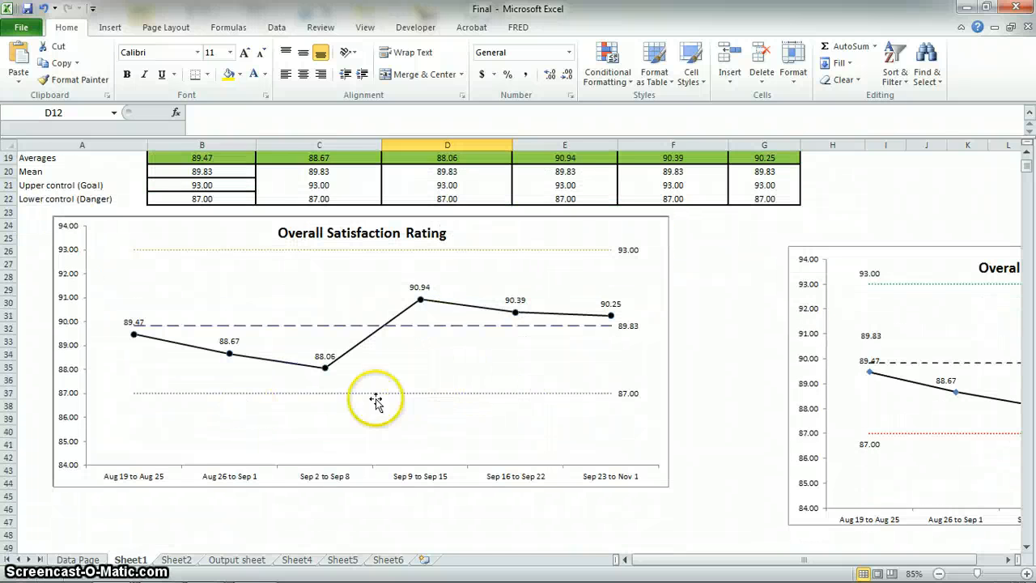
pyautogui.click(133, 392)
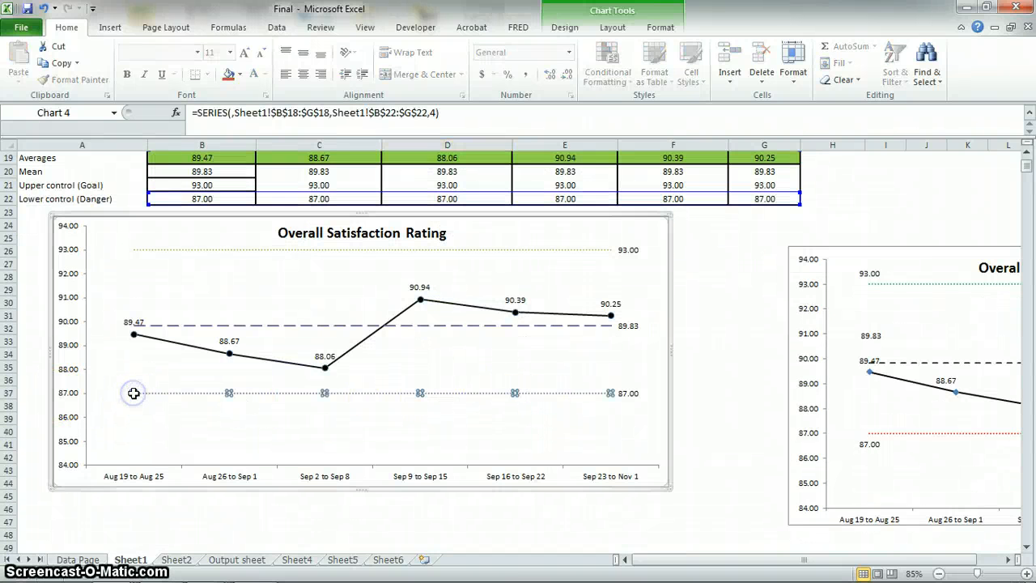
pyautogui.rightClick(134, 393)
pyautogui.click(179, 489)
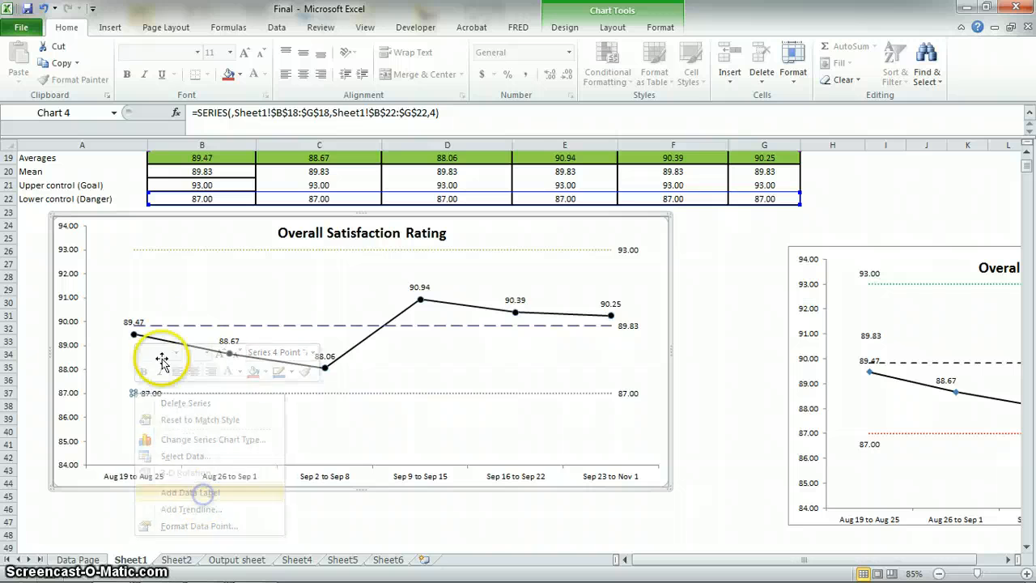
# Label only the first point of the upper control line and move the first averages label to the left of its marker.
pyautogui.click(135, 249)
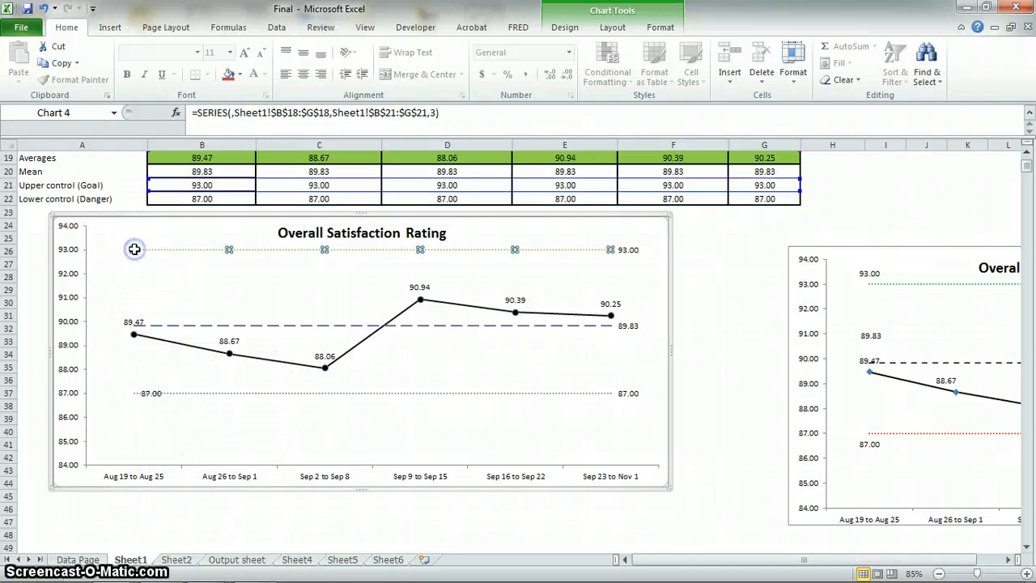
pyautogui.rightClick(134, 250)
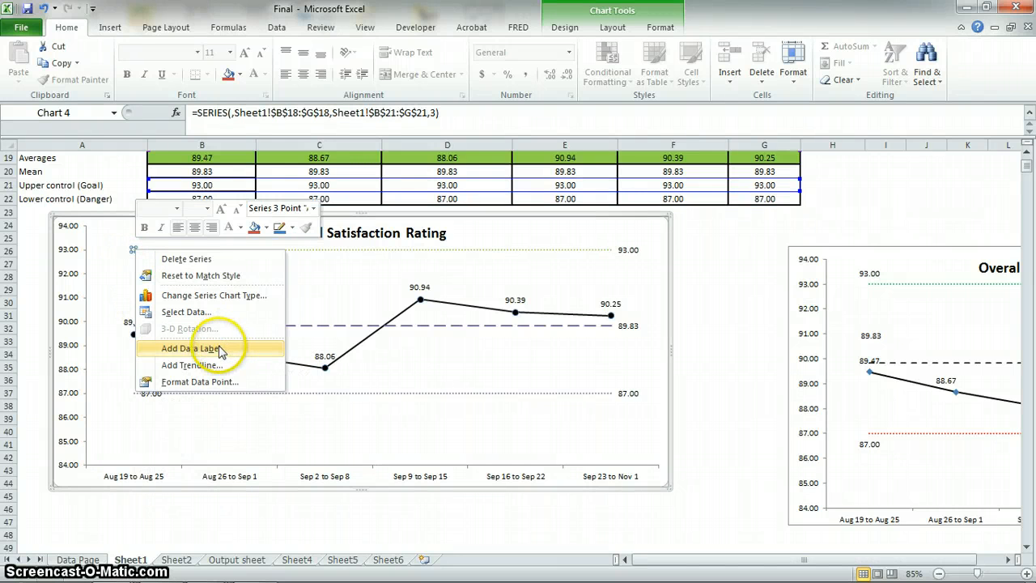
pyautogui.click(220, 350)
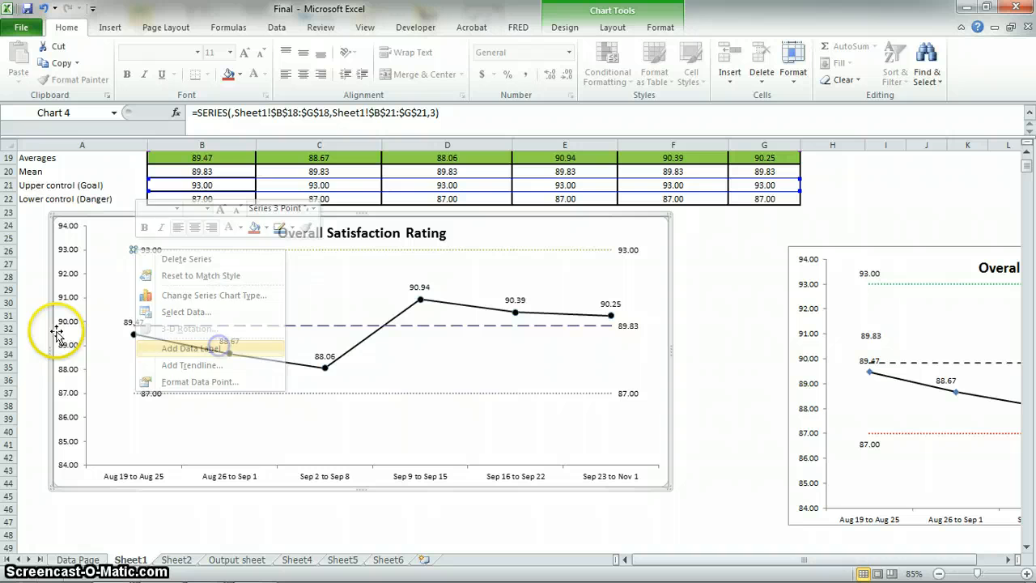
pyautogui.click(132, 322)
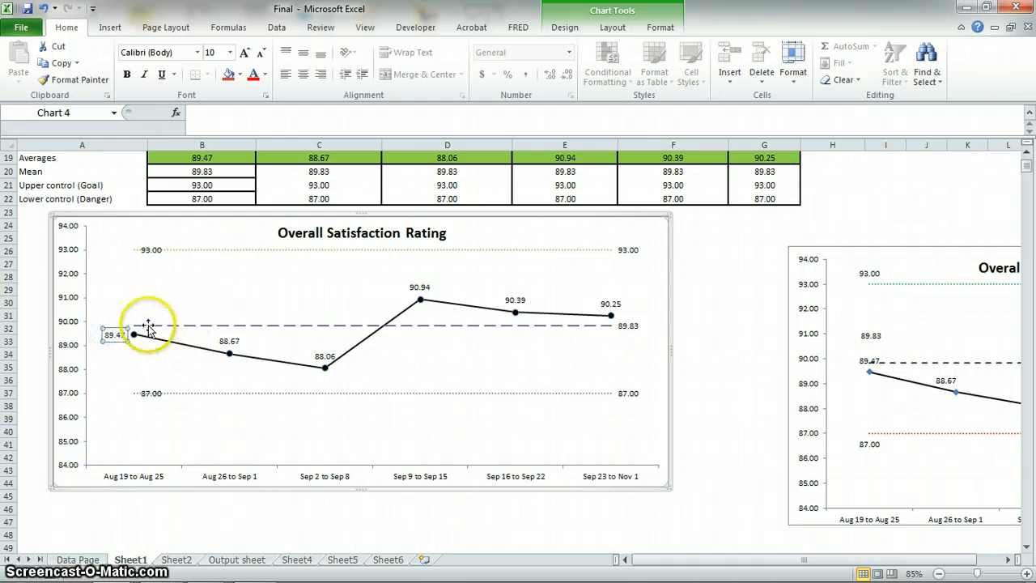
pyautogui.click(712, 341)
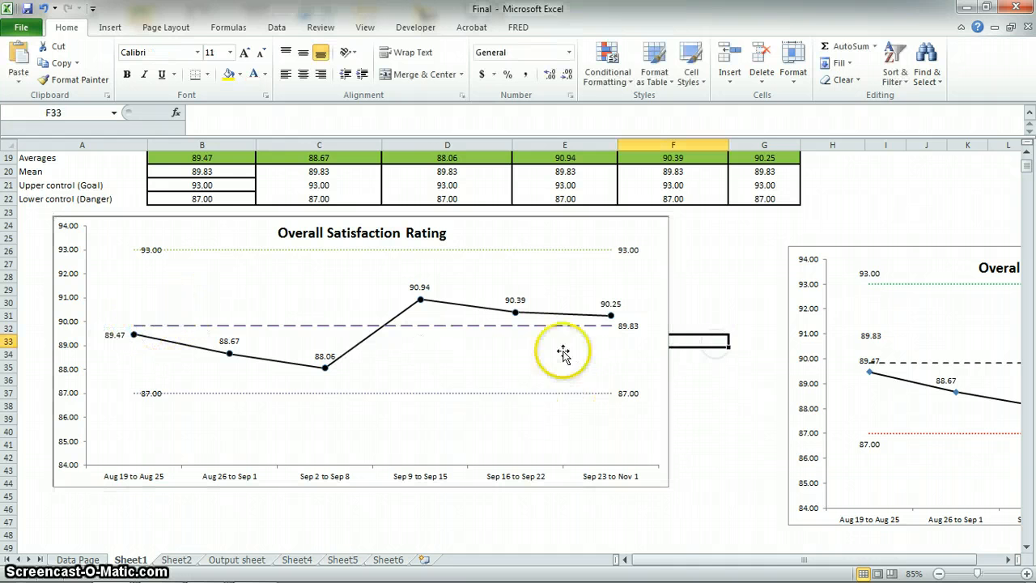
pyautogui.scroll(5, 381, 263)
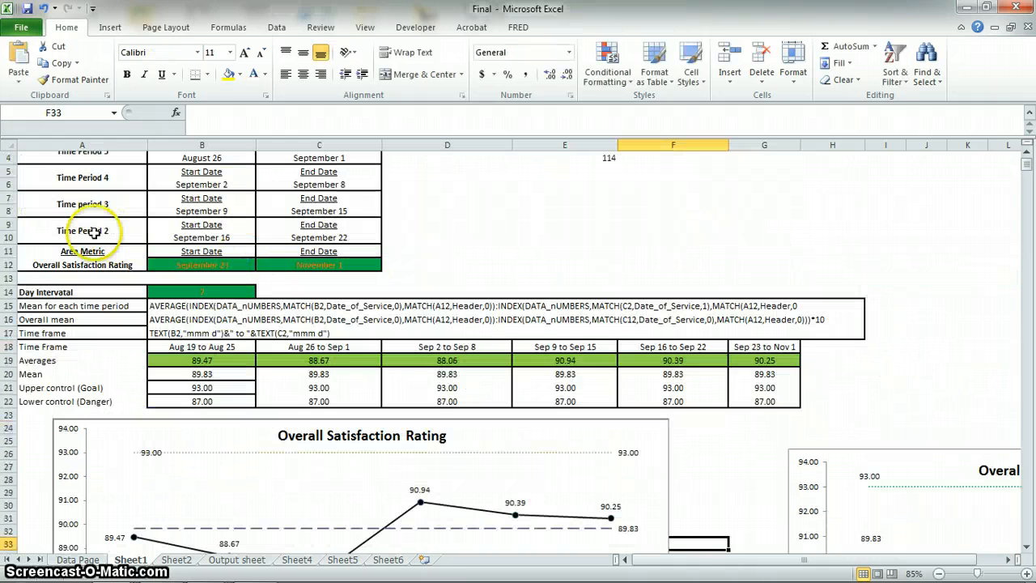
pyautogui.click(120, 261)
pyautogui.click(154, 265)
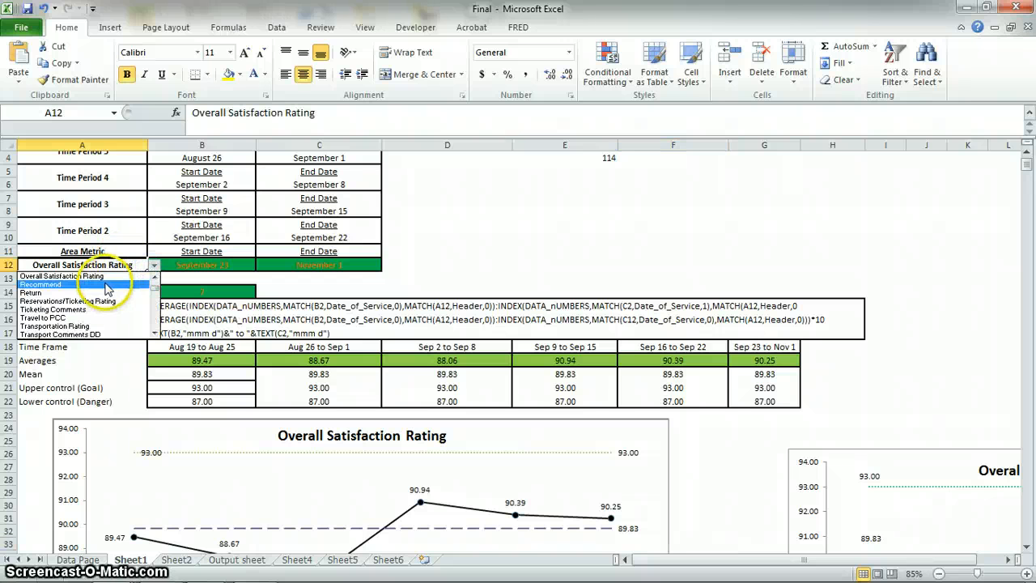
pyautogui.click(558, 224)
pyautogui.scroll(-5, 304, 276)
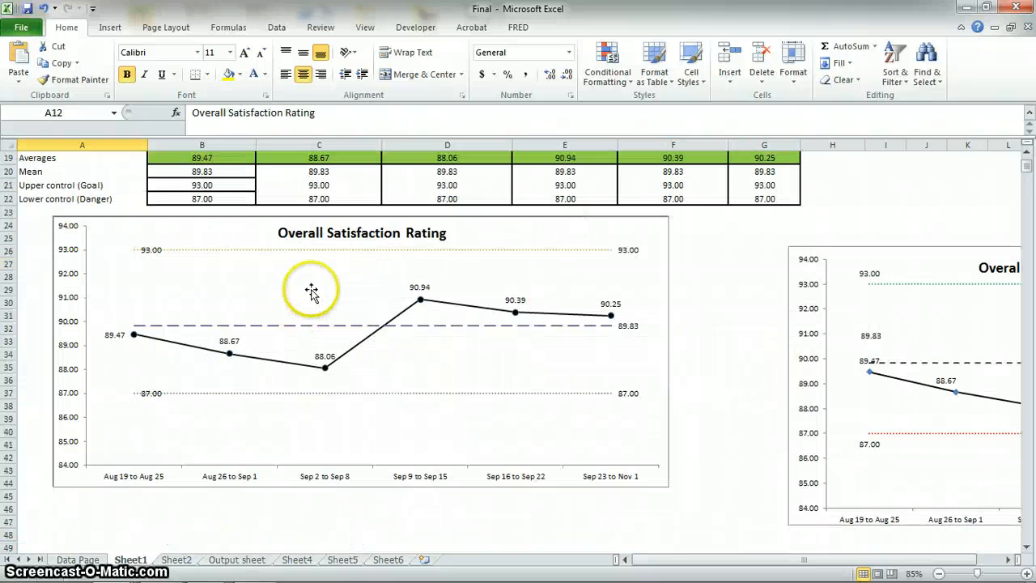
# Copy the range A1:H22 from Sheet1 into a new worksheet, keeping the source column widths.
pyautogui.scroll(6, 304, 291)
pyautogui.moveTo(37, 163); pyautogui.dragTo(827, 450)
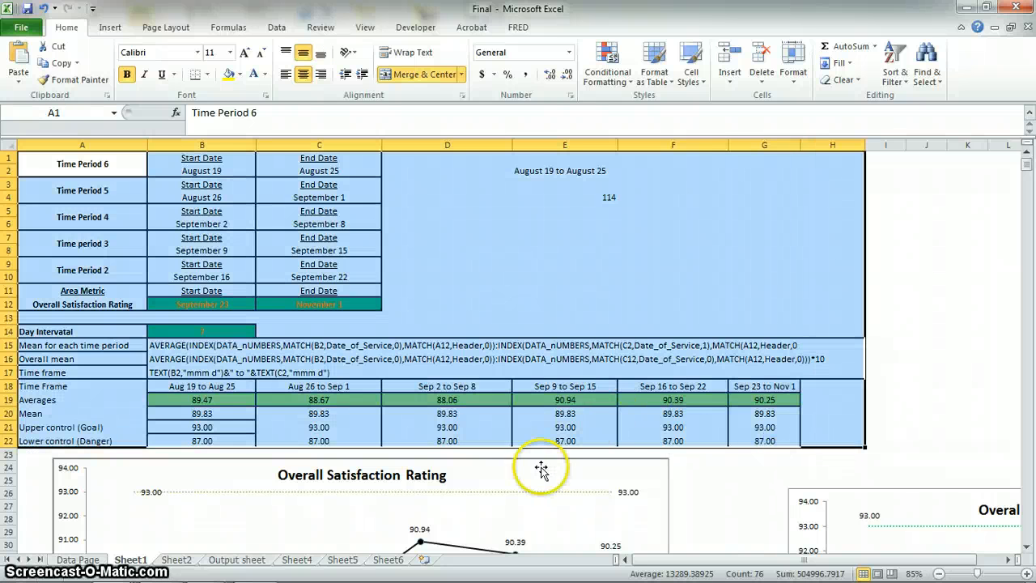
pyautogui.hotkey('ctrl', 'c')
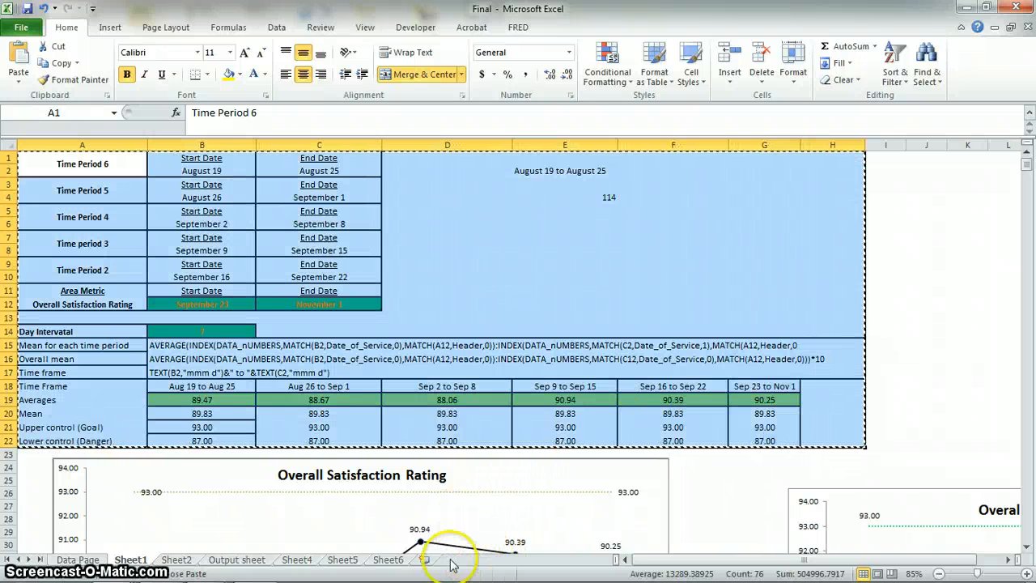
pyautogui.click(424, 559)
pyautogui.hotkey('ctrl', 'v')
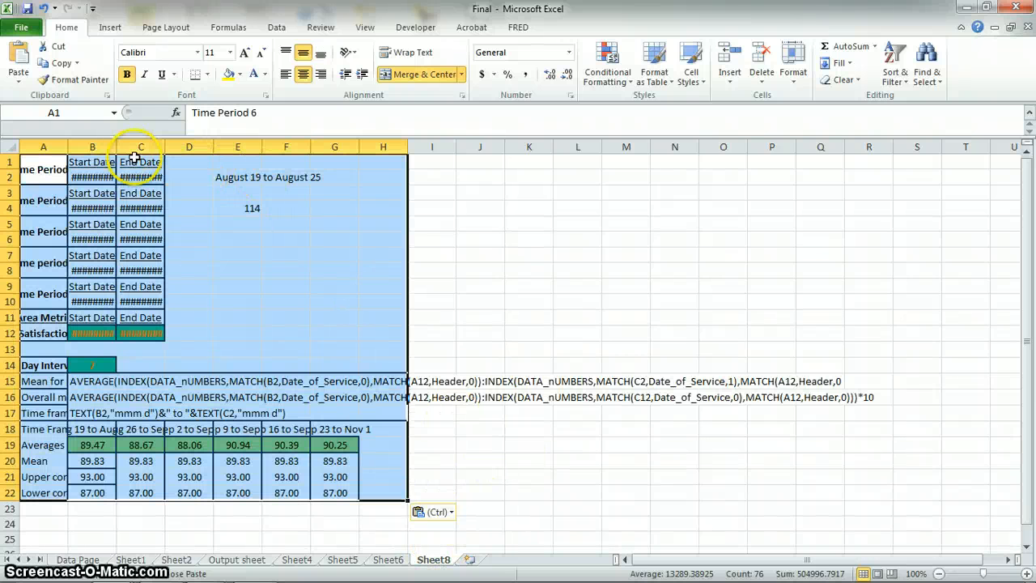
pyautogui.press('w')
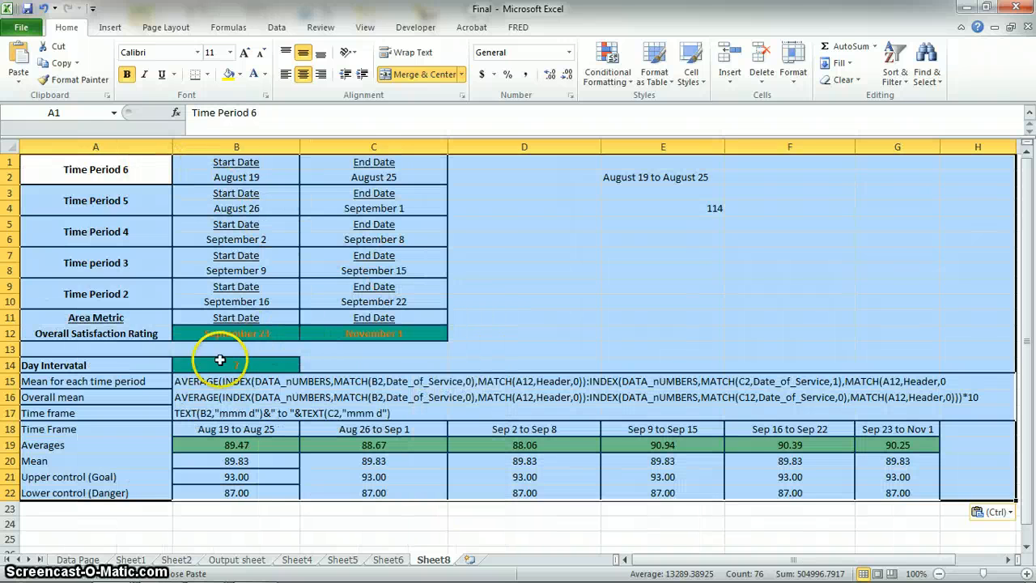
# Change the area metric in A12 of the new sheet to Transportation Rating and review the recalculated table.
pyautogui.click(132, 361)
pyautogui.click(151, 333)
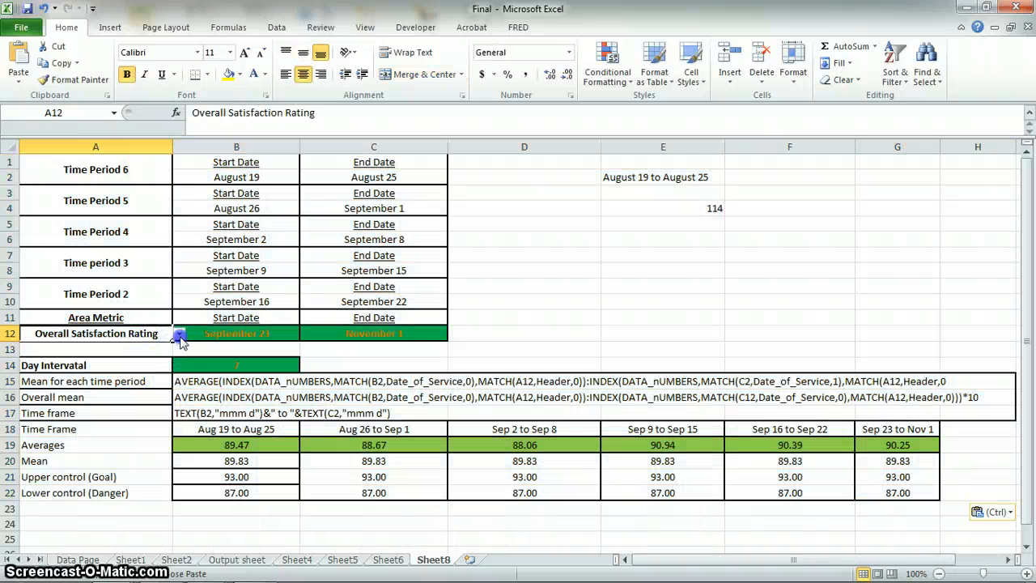
pyautogui.click(180, 335)
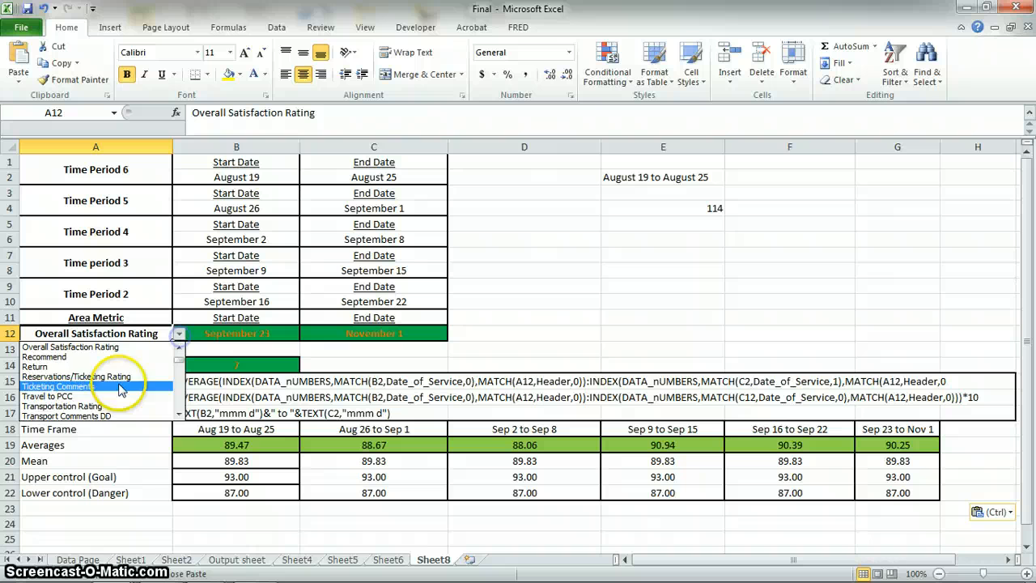
pyautogui.click(89, 406)
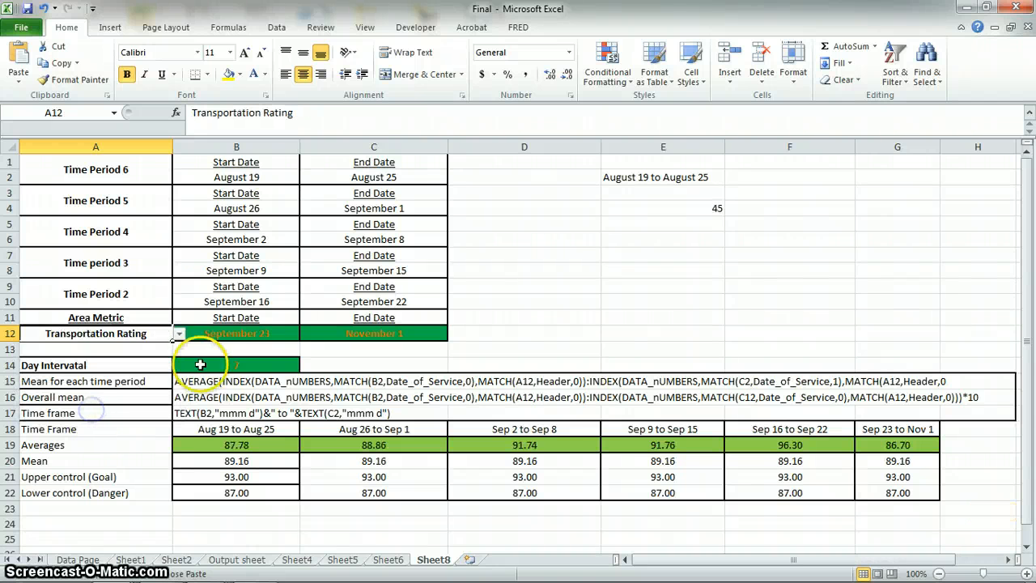
pyautogui.scroll(-4, 207, 364)
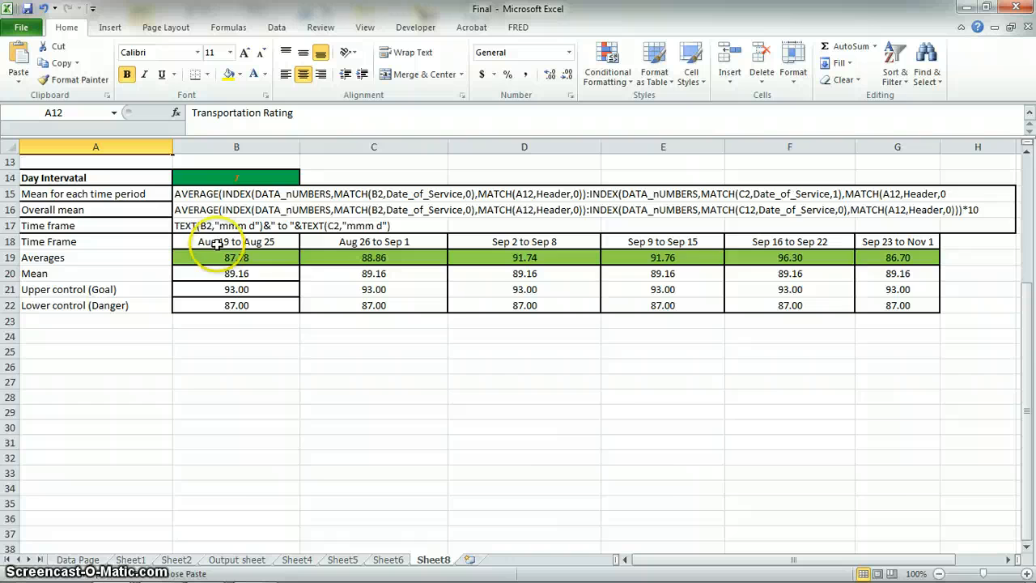
pyautogui.scroll(4, 217, 246)
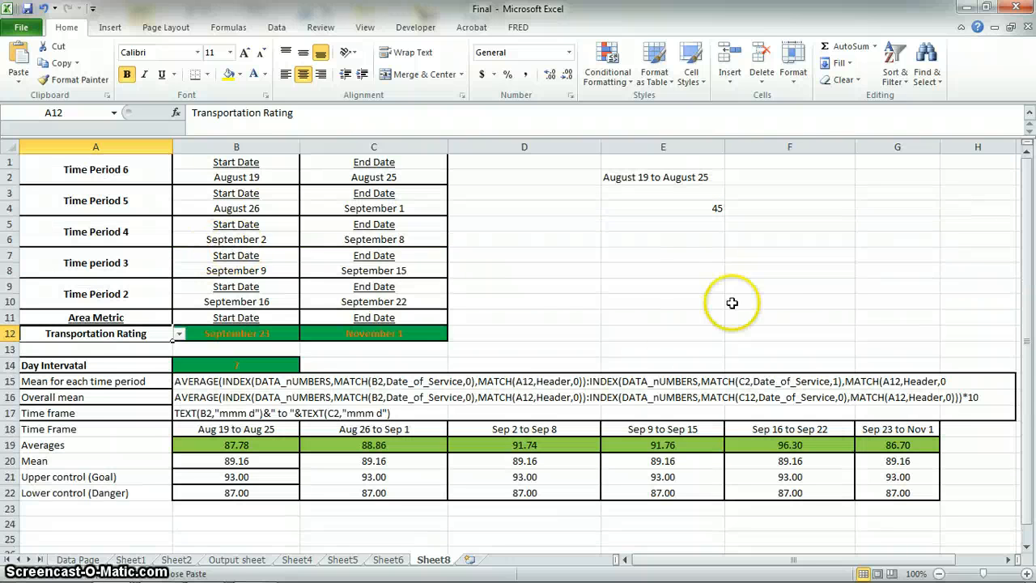
# Change the area metric in A12 of the new sheet to Lunch Rating.
pyautogui.scroll(-2, 534, 340)
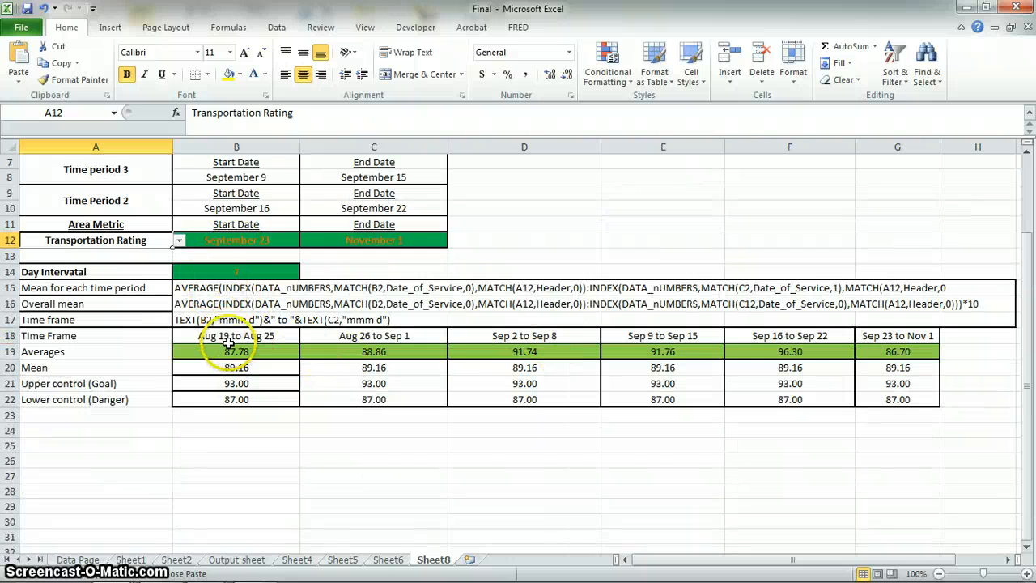
pyautogui.click(252, 399)
pyautogui.click(151, 244)
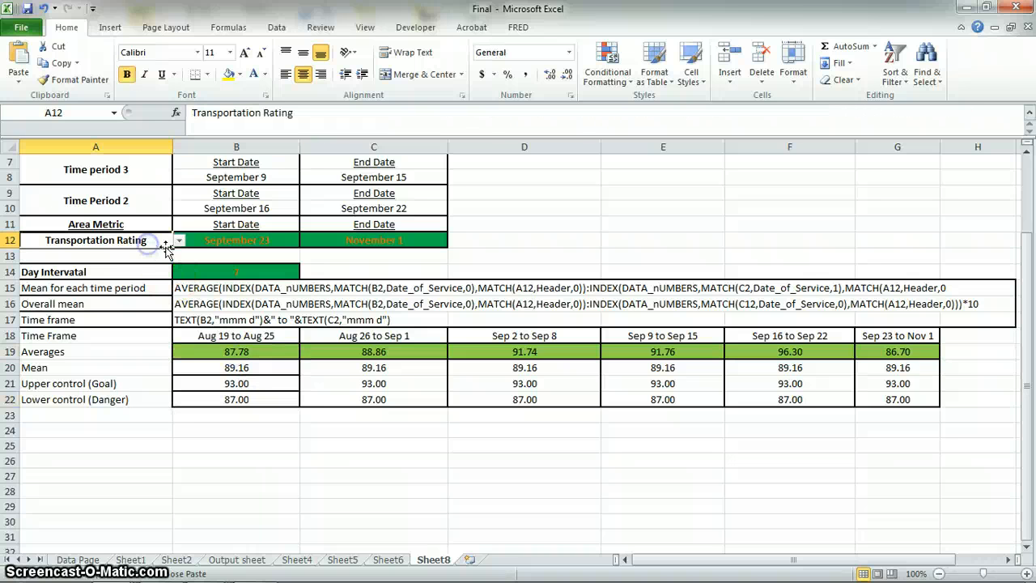
pyautogui.click(179, 240)
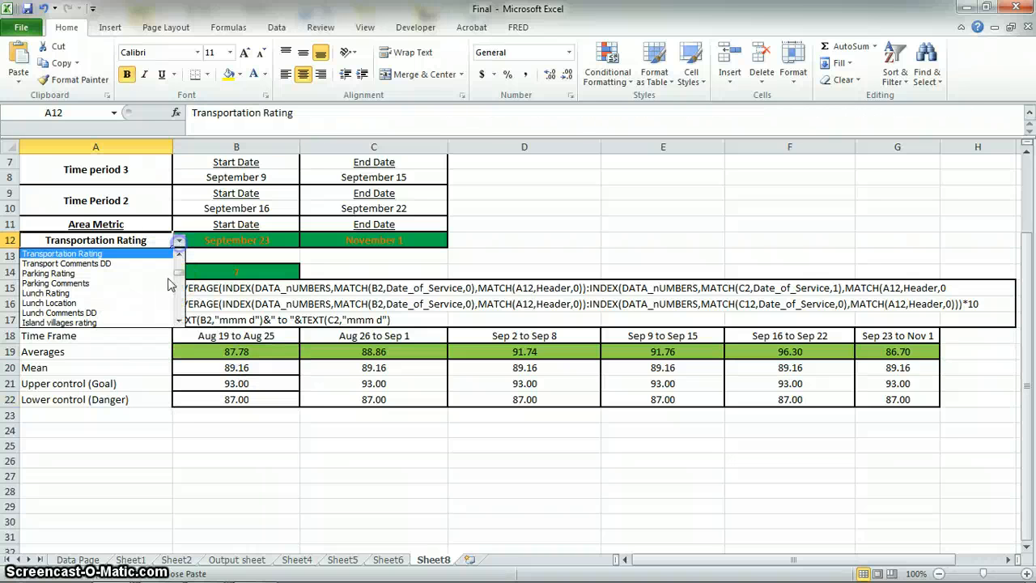
pyautogui.click(117, 292)
# View the formula of the first period's average in B19 and open the Data Page sheet.
pyautogui.click(274, 355)
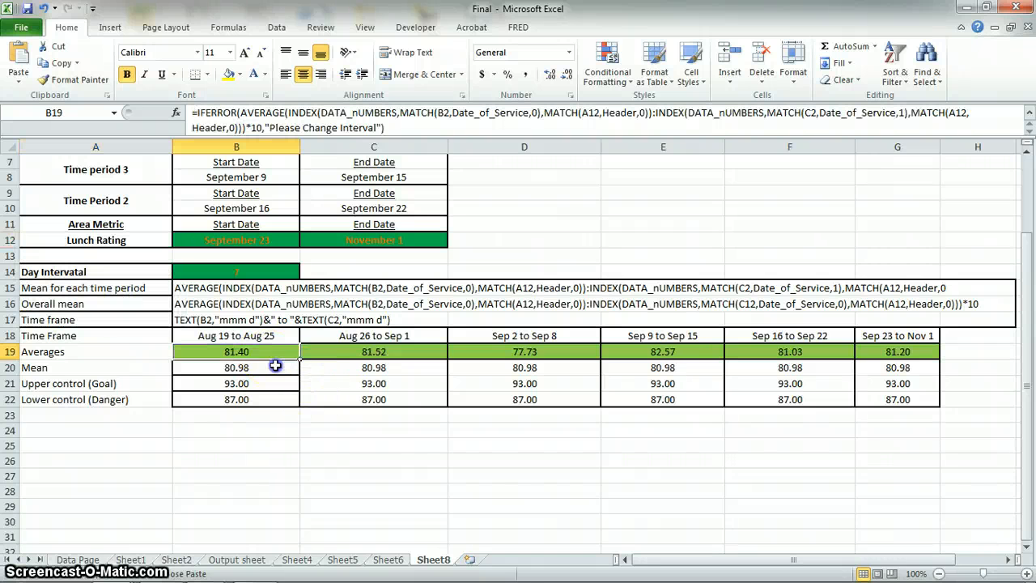
pyautogui.moveTo(276, 366); pyautogui.dragTo(232, 357)
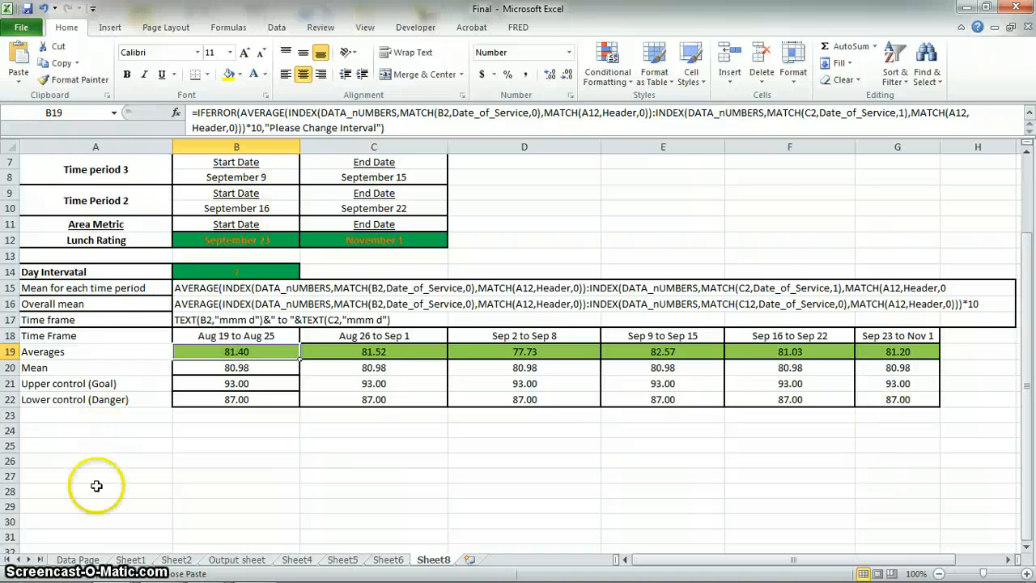
pyautogui.click(78, 560)
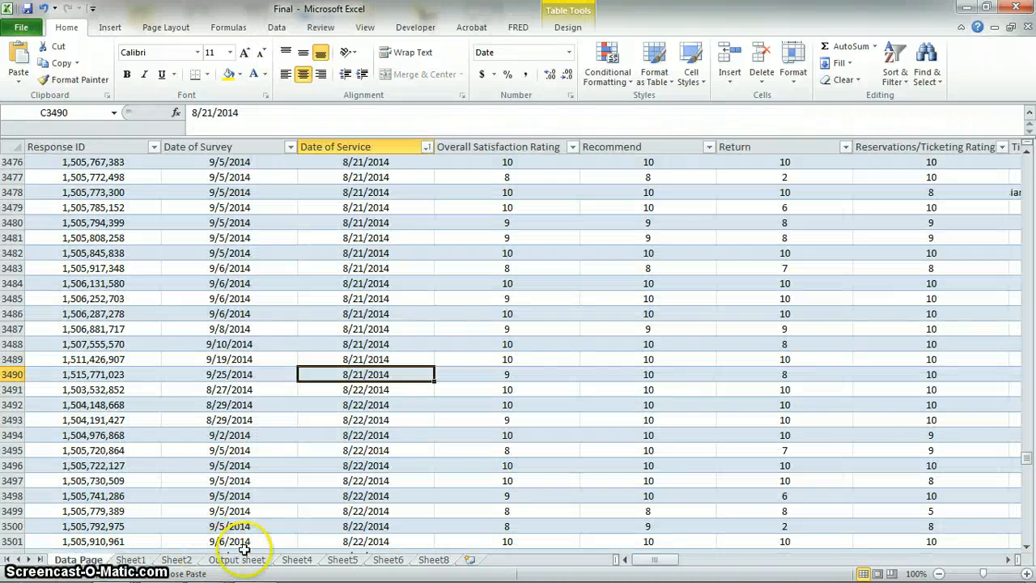
# Return to Sheet1 and clear the pending copy selection around the table.
pyautogui.click(133, 560)
pyautogui.click(532, 206)
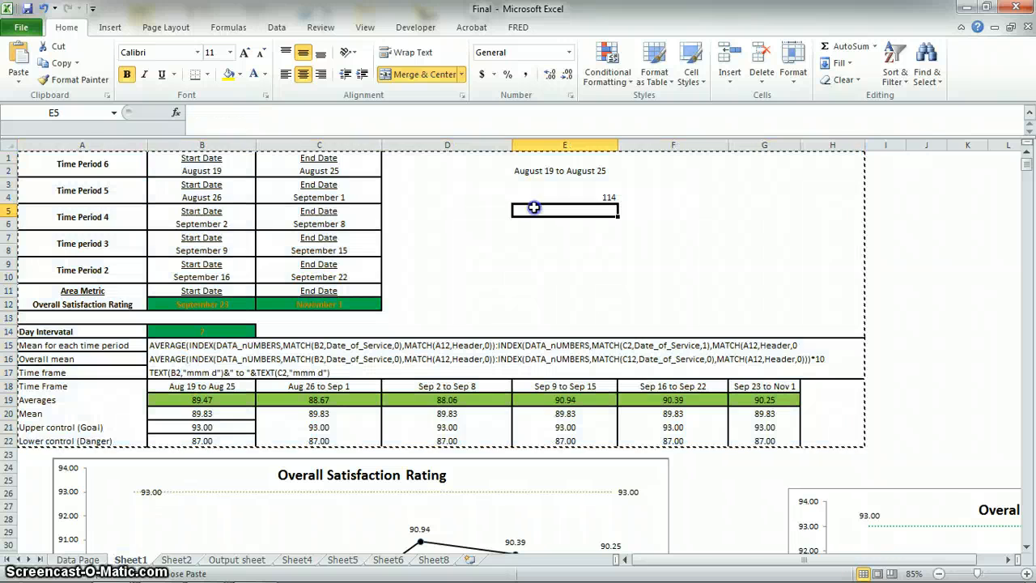
pyautogui.click(885, 220)
pyautogui.click(927, 291)
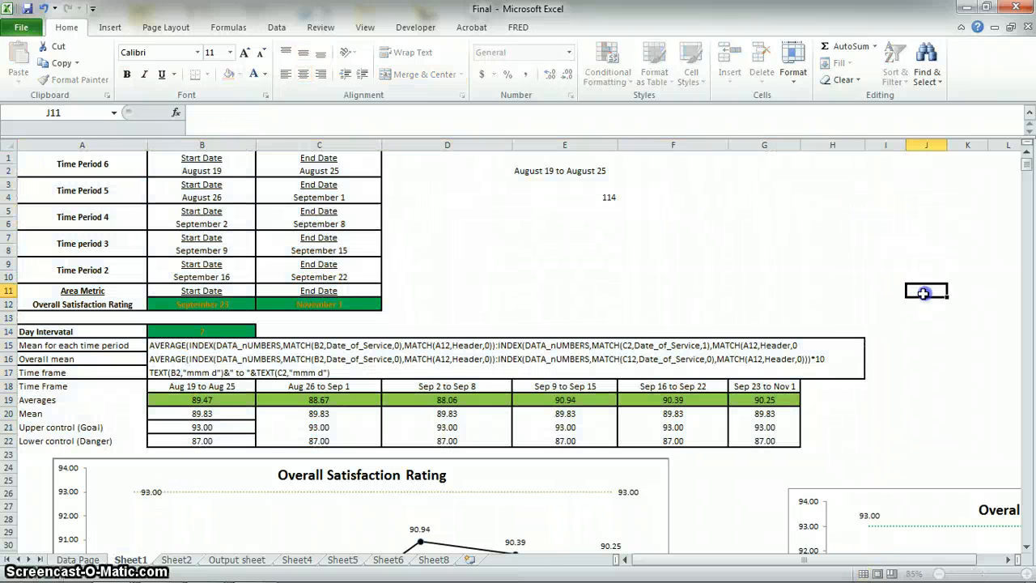
pyautogui.scroll(-8, 958, 268)
pyautogui.scroll(4, 532, 284)
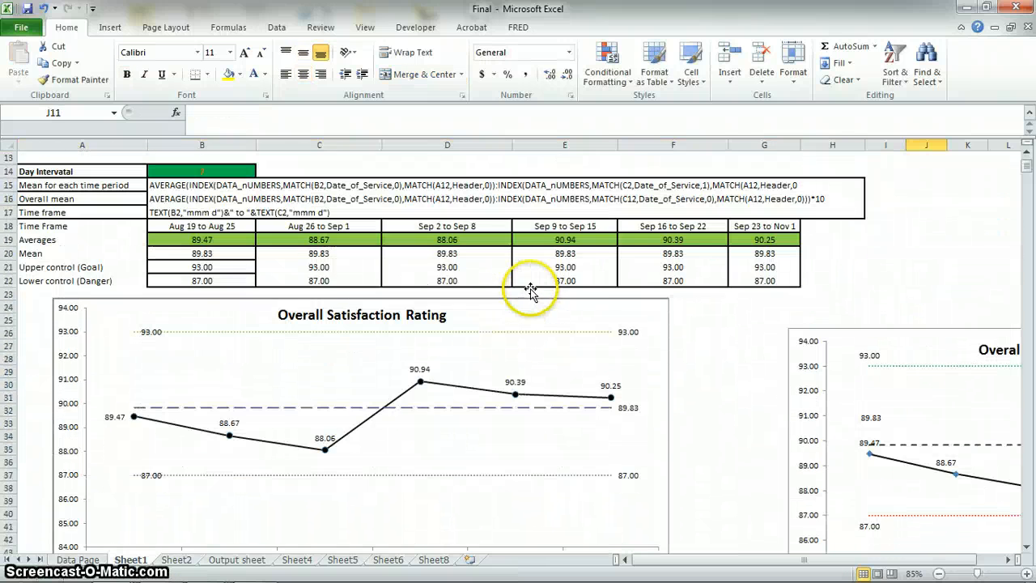
pyautogui.click(146, 310)
pyautogui.rightClick(116, 308)
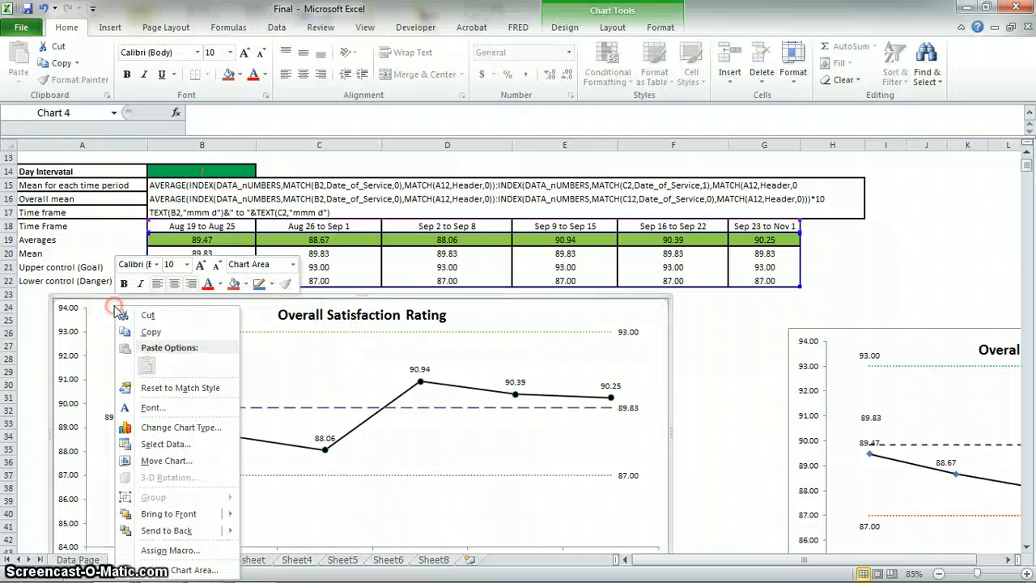
pyautogui.click(172, 314)
pyautogui.moveTo(178, 564)
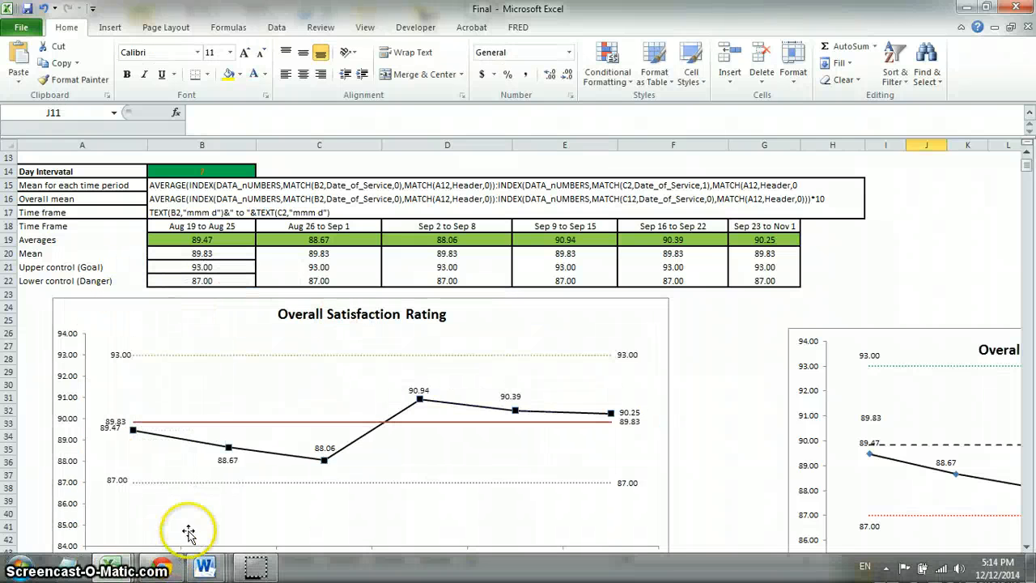
pyautogui.hotkey('ctrl', 'z')
# Cut the front Overall Satisfaction Rating chart from Sheet1 and paste it at T4 of the Output sheet.
pyautogui.scroll(-3, 578, 377)
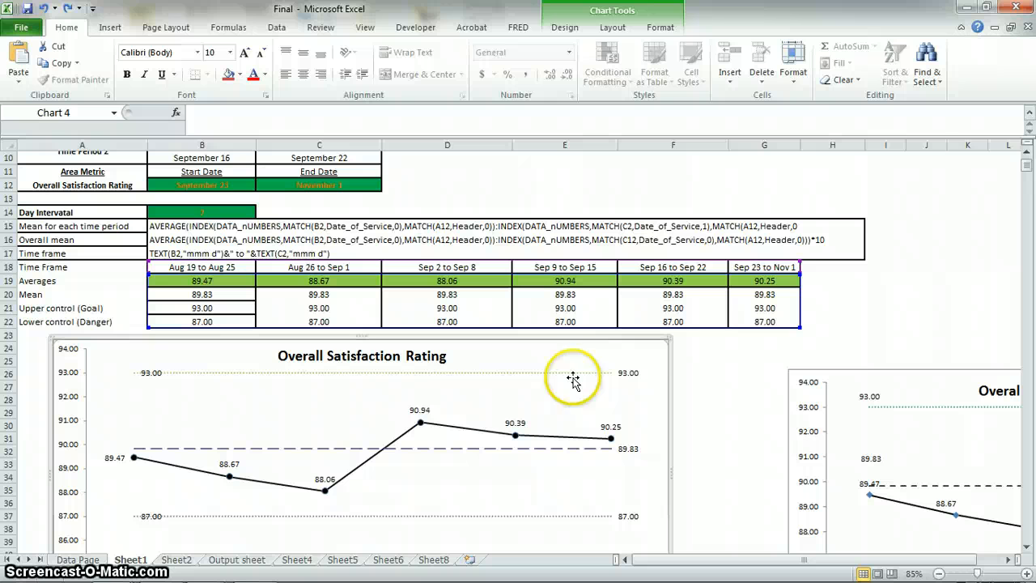
pyautogui.rightClick(666, 366)
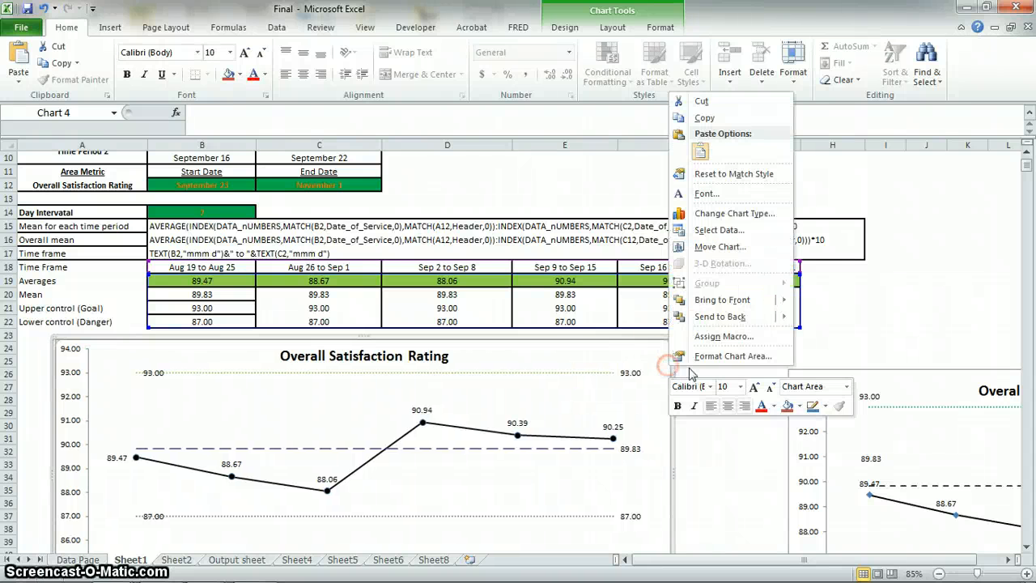
pyautogui.click(729, 100)
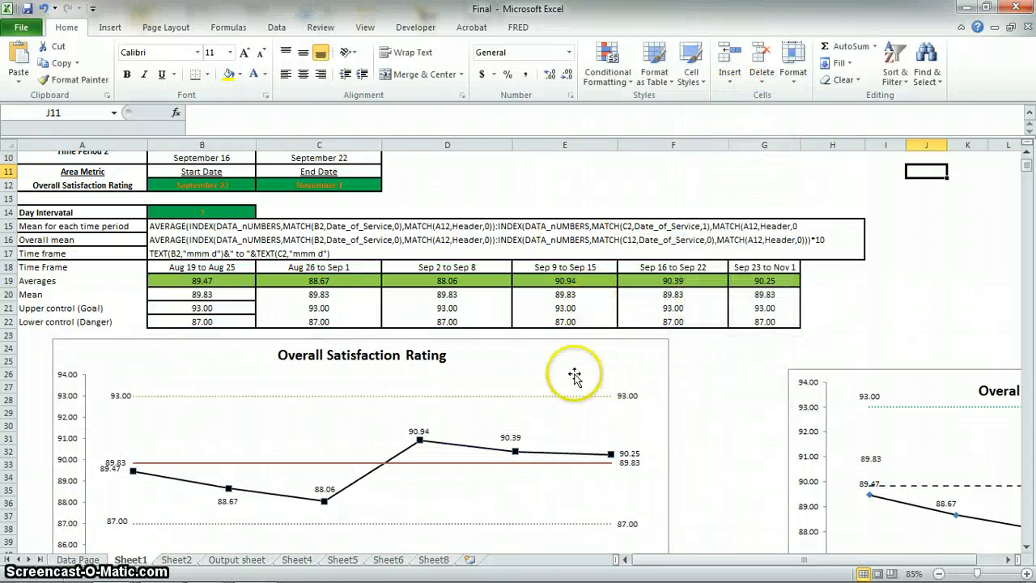
pyautogui.click(233, 565)
pyautogui.click(289, 231)
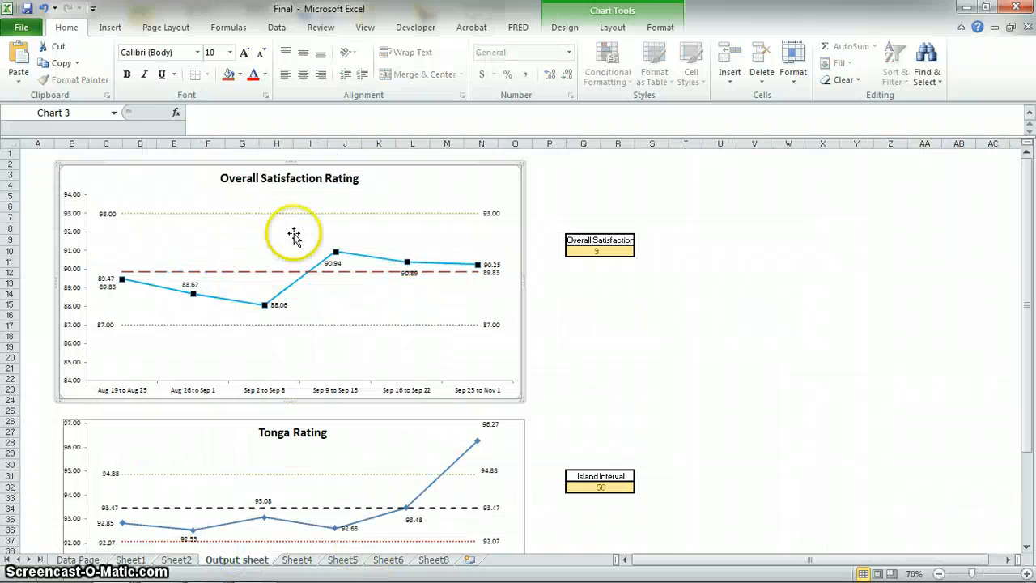
pyautogui.click(265, 183)
pyautogui.click(617, 294)
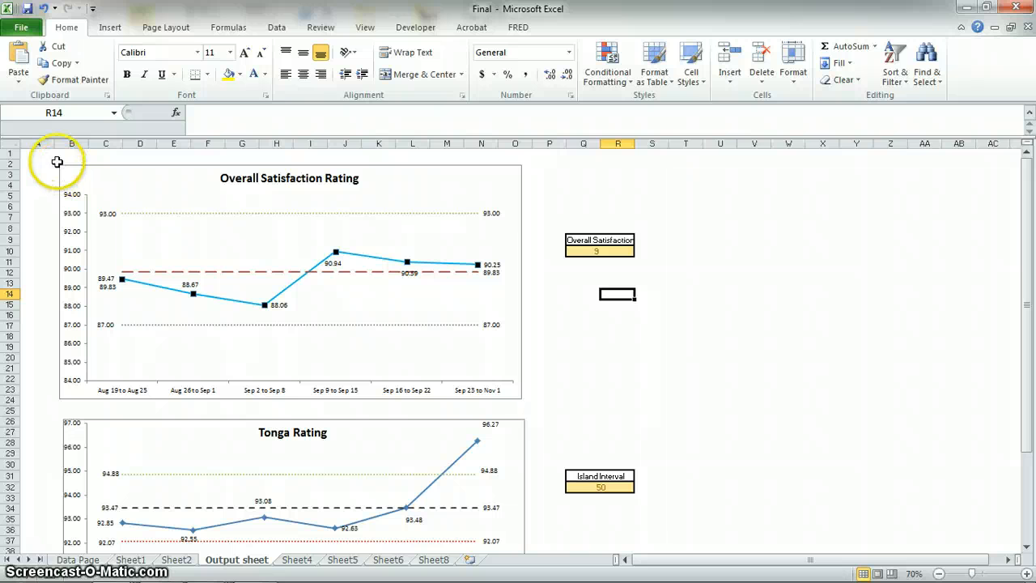
pyautogui.click(697, 183)
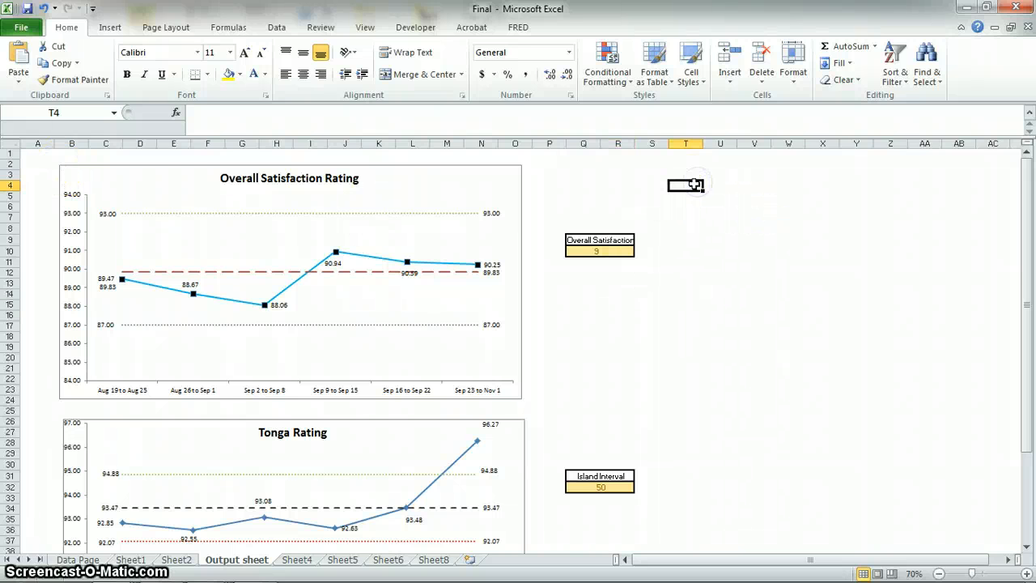
pyautogui.hotkey('ctrl', 'v')
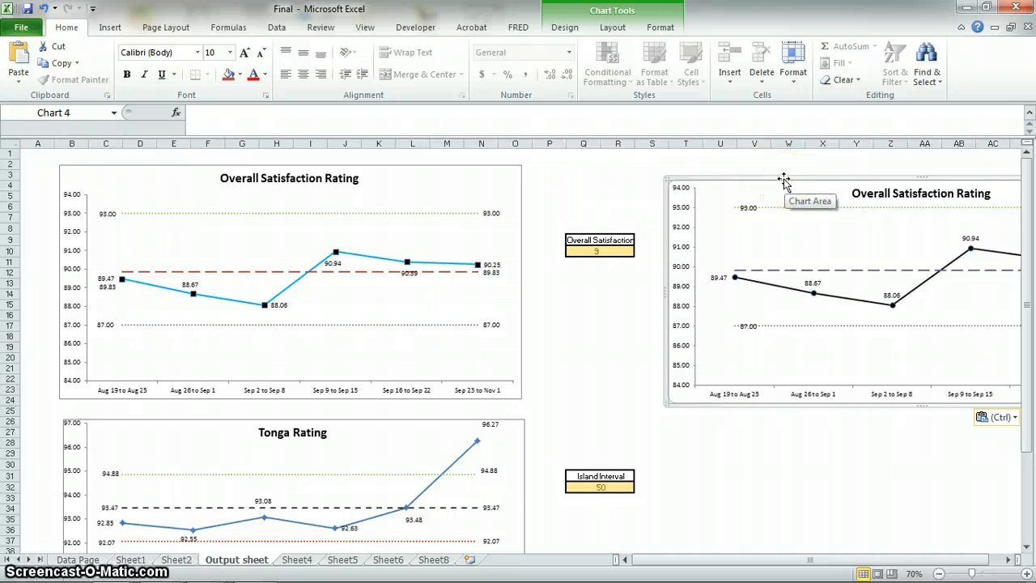
# Shift the pasted chart slightly, inspect its title's cell link, and cut the chart from the Output sheet.
pyautogui.moveTo(784, 178); pyautogui.dragTo(766, 158)
pyautogui.moveTo(798, 560); pyautogui.dragTo(870, 557)
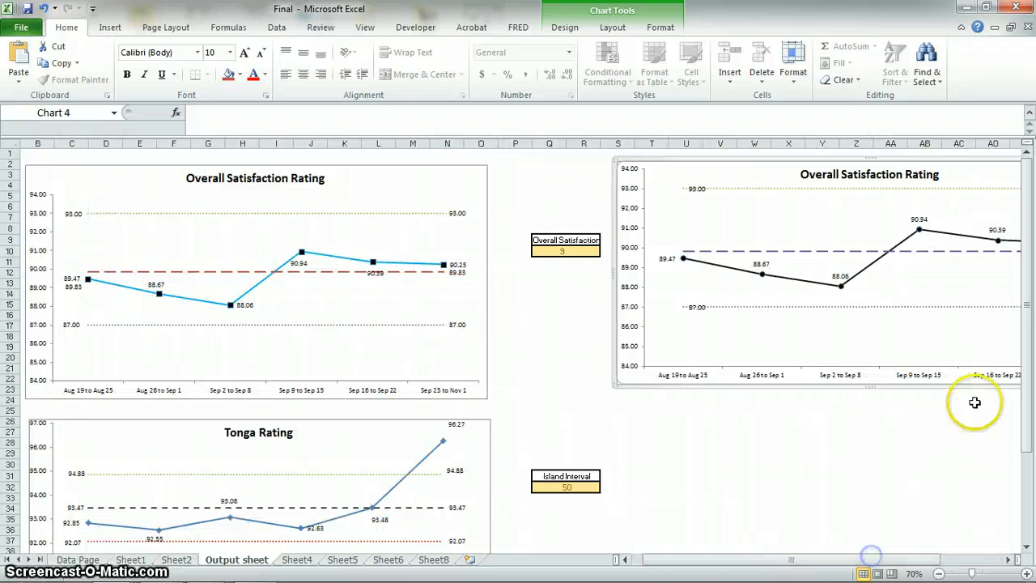
pyautogui.click(899, 179)
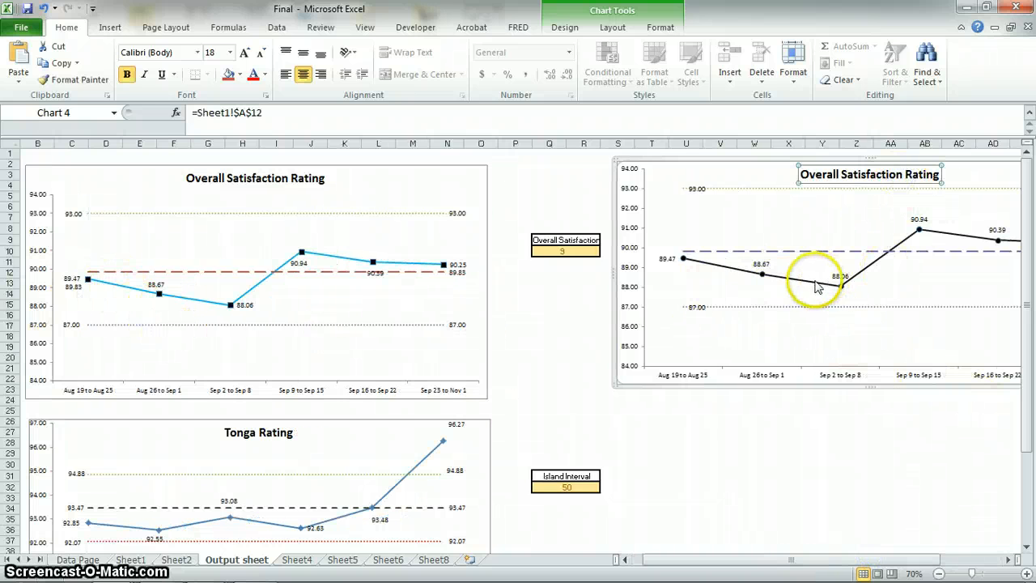
pyautogui.rightClick(660, 160)
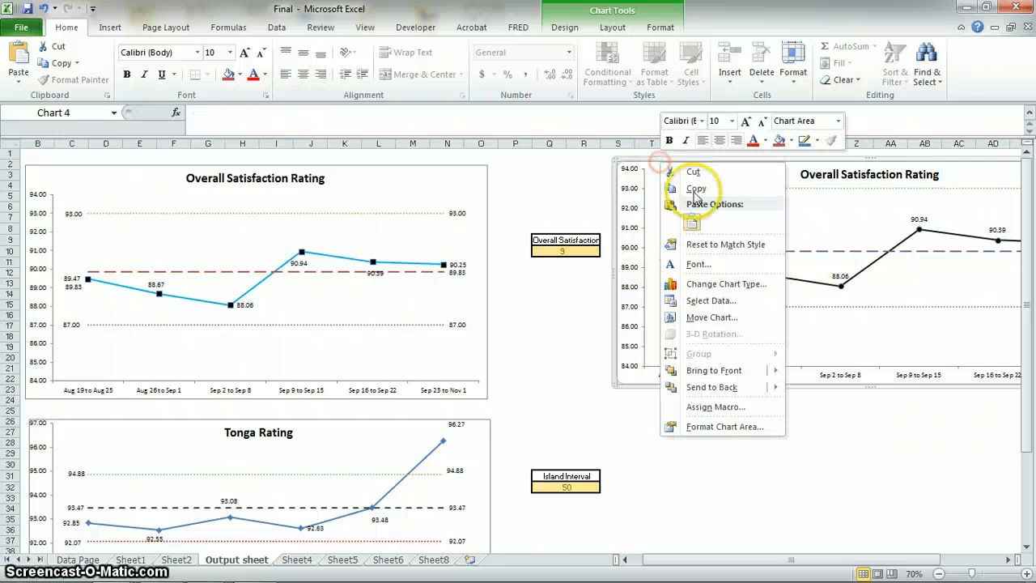
pyautogui.click(699, 174)
pyautogui.click(592, 349)
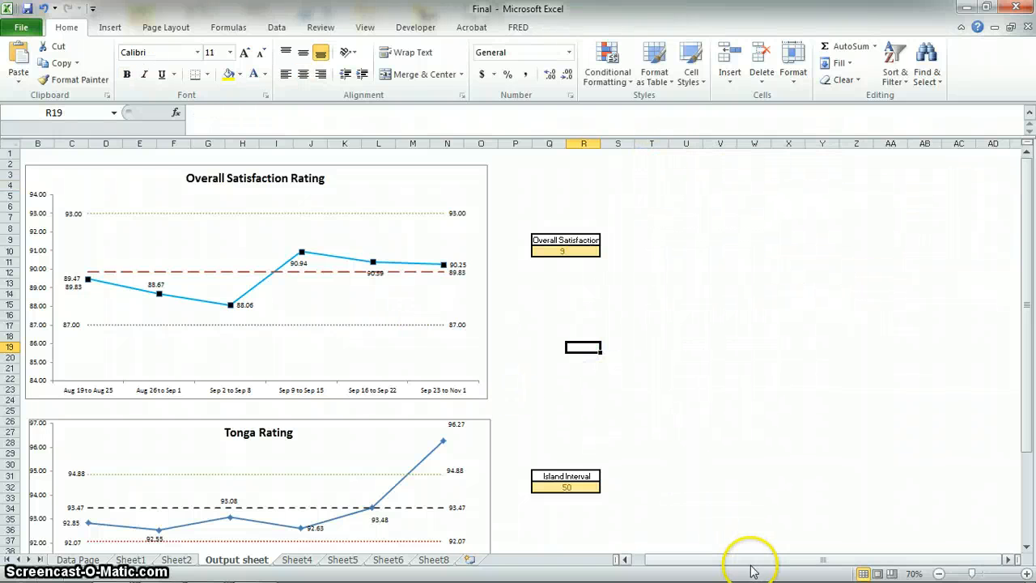
# Review both charts on the Output sheet and unmerge the interval cell Q10 below the Overall Satisfaction label.
pyautogui.click(621, 559)
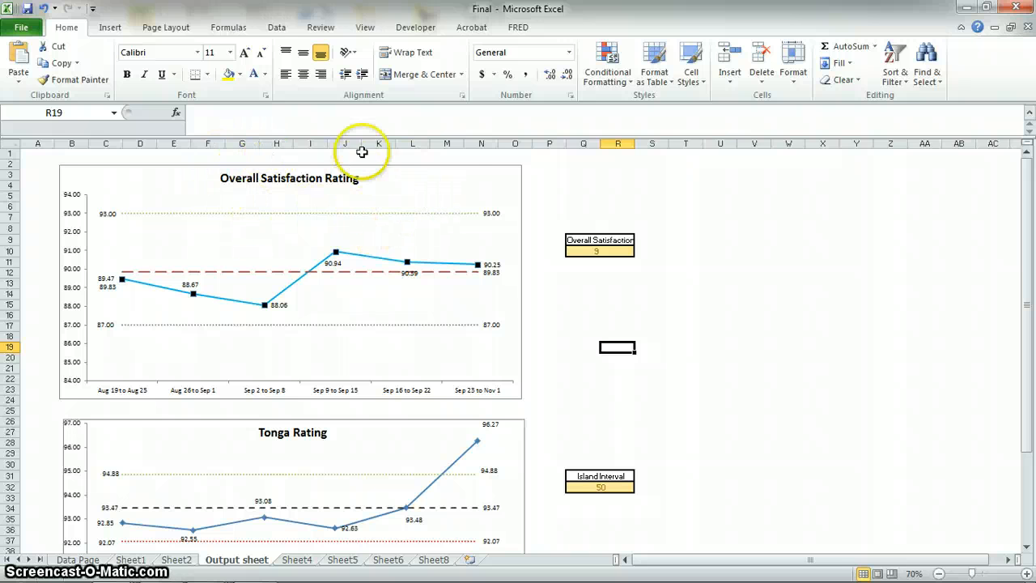
pyautogui.scroll(-9, 280, 300)
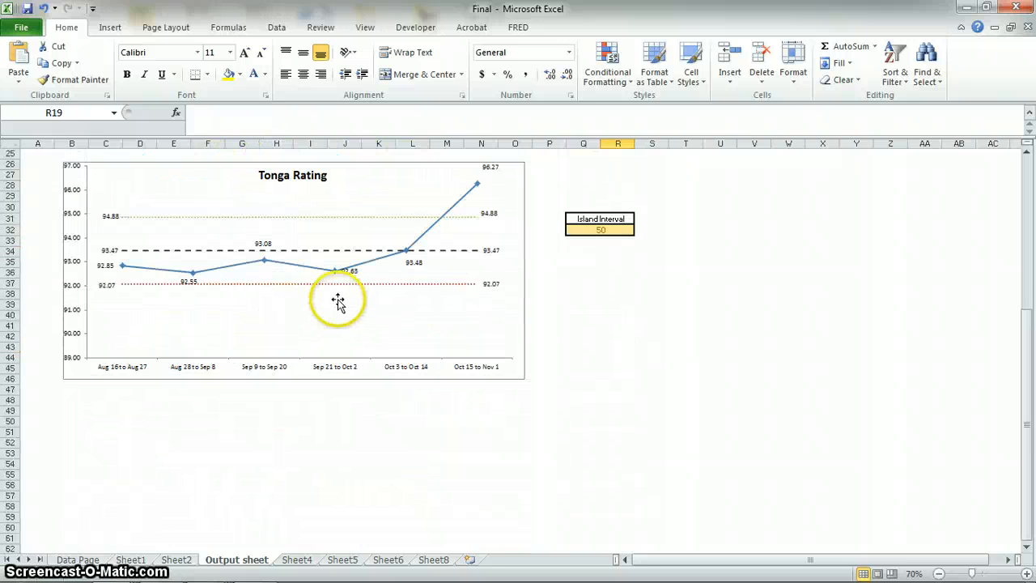
pyautogui.scroll(9, 340, 296)
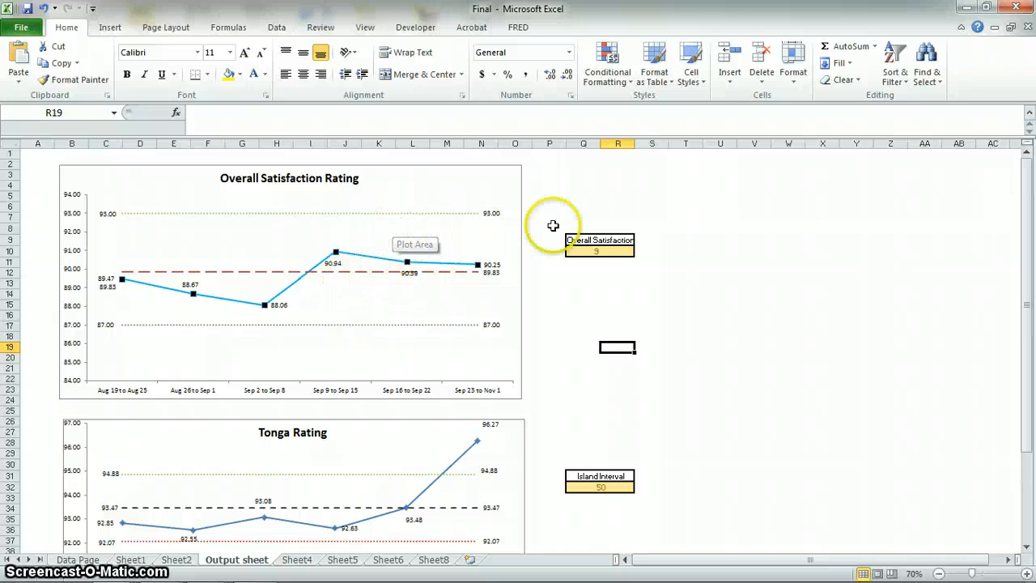
pyautogui.click(591, 251)
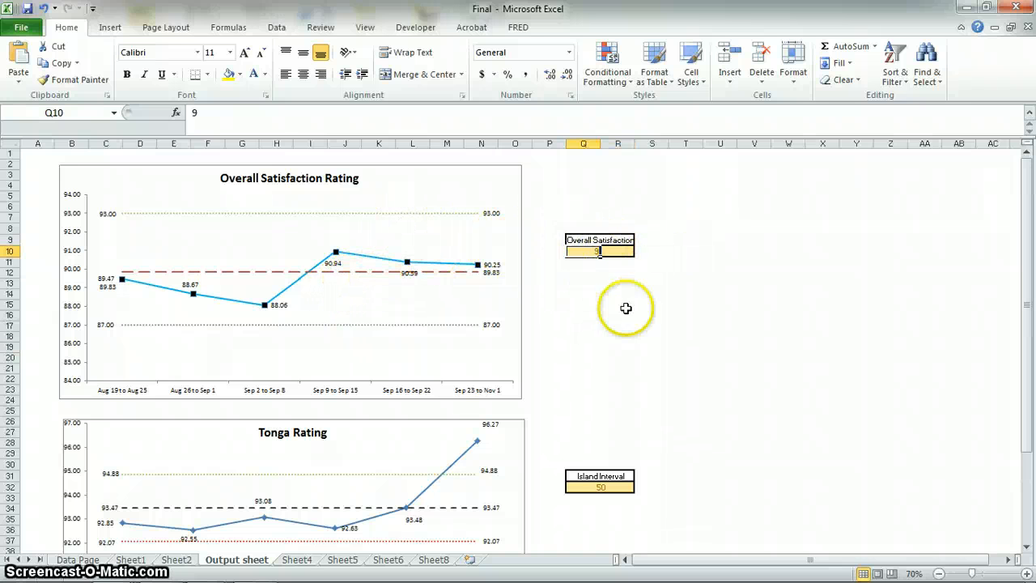
pyautogui.click(595, 241)
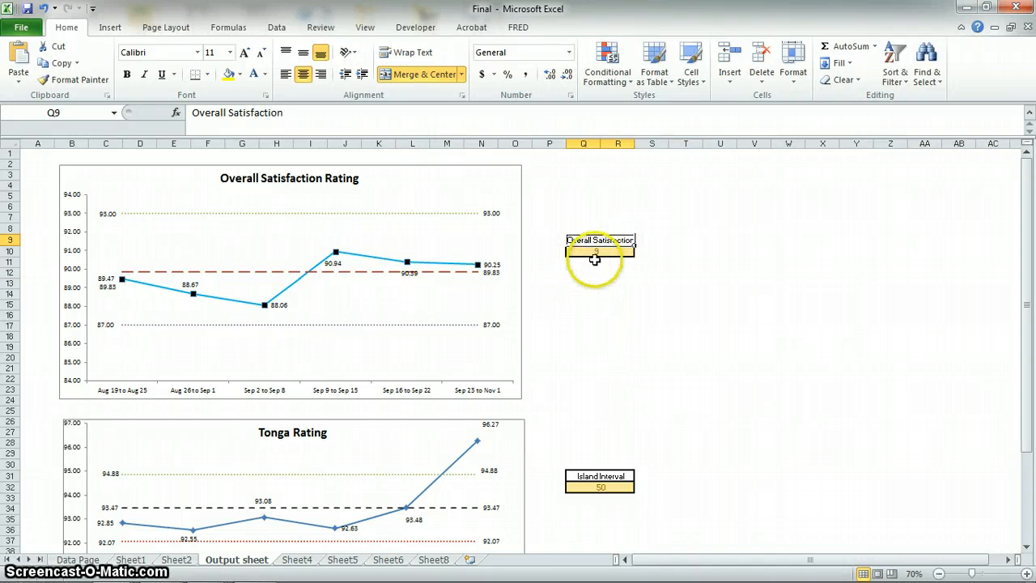
pyautogui.click(591, 252)
pyautogui.write('9')
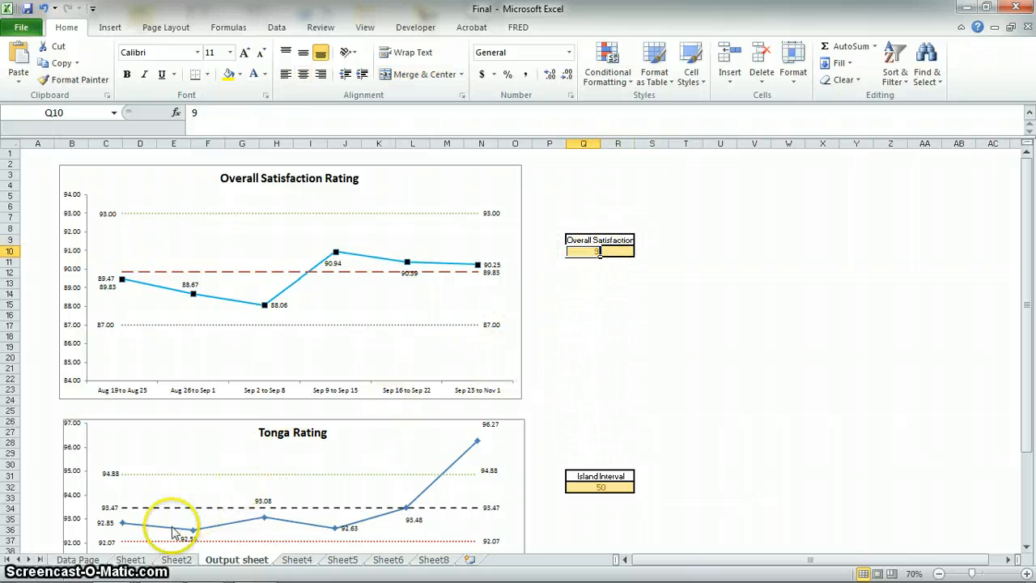
# Link the day interval in B14 of Sheet1 to the Output sheet with ='Output sheet'!Q10 and check its formula.
pyautogui.click(131, 559)
pyautogui.scroll(3, 191, 324)
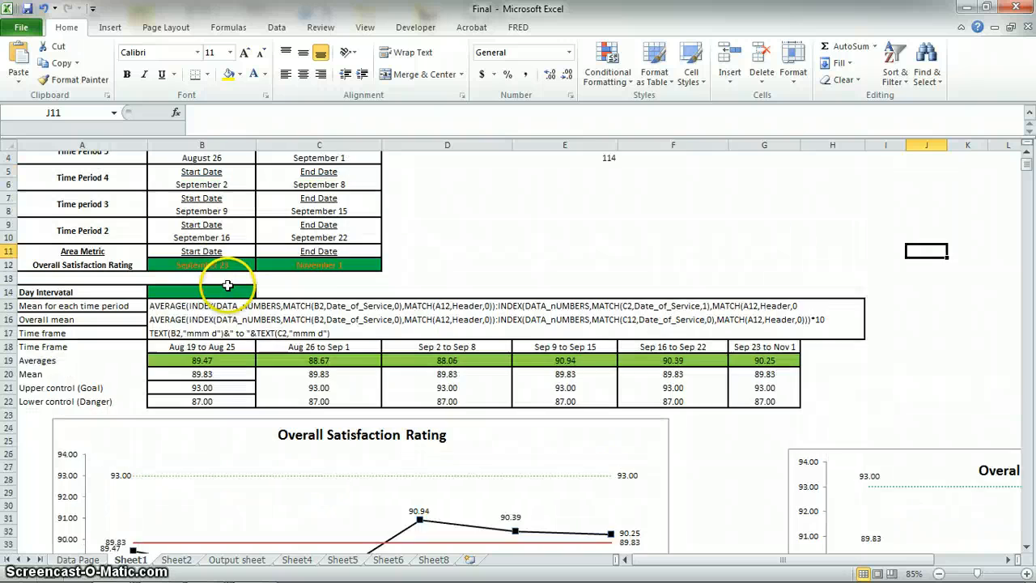
pyautogui.click(197, 331)
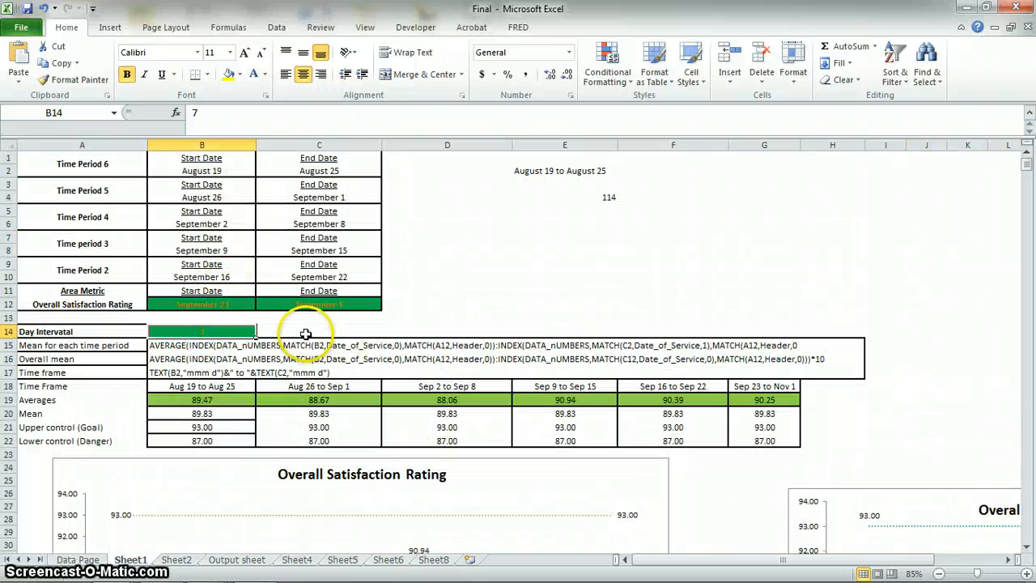
pyautogui.write('=')
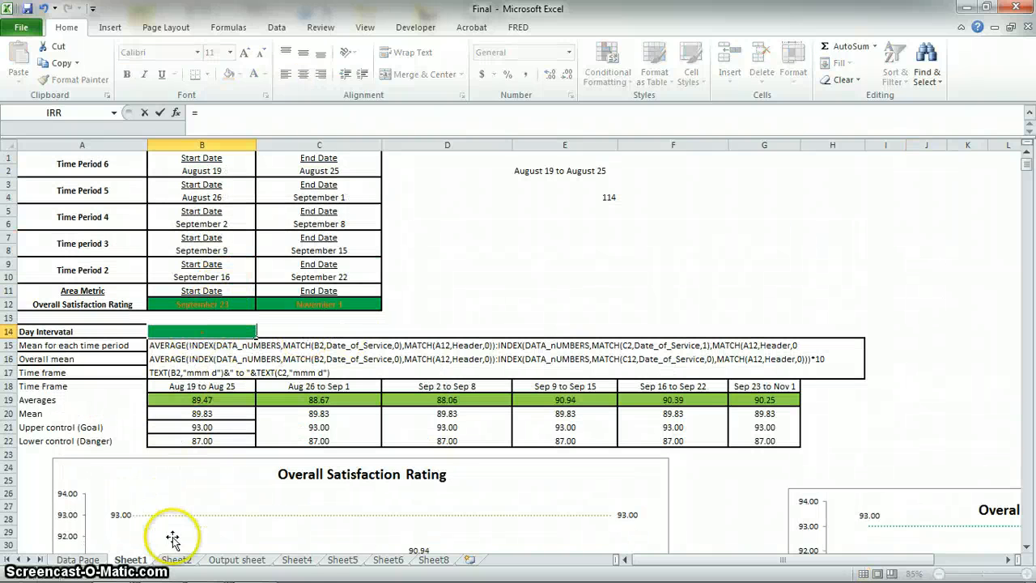
pyautogui.click(257, 562)
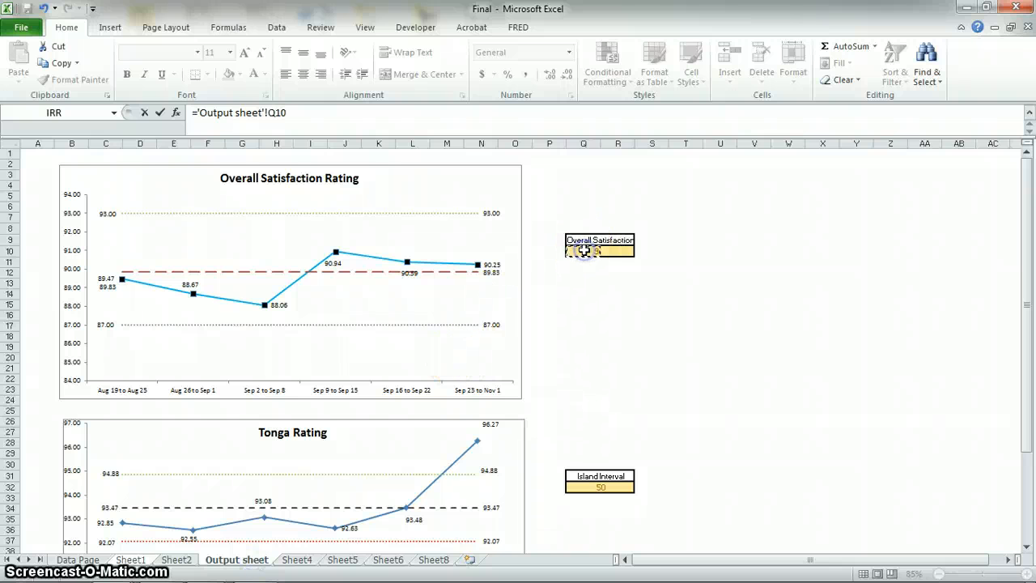
pyautogui.press('Return')
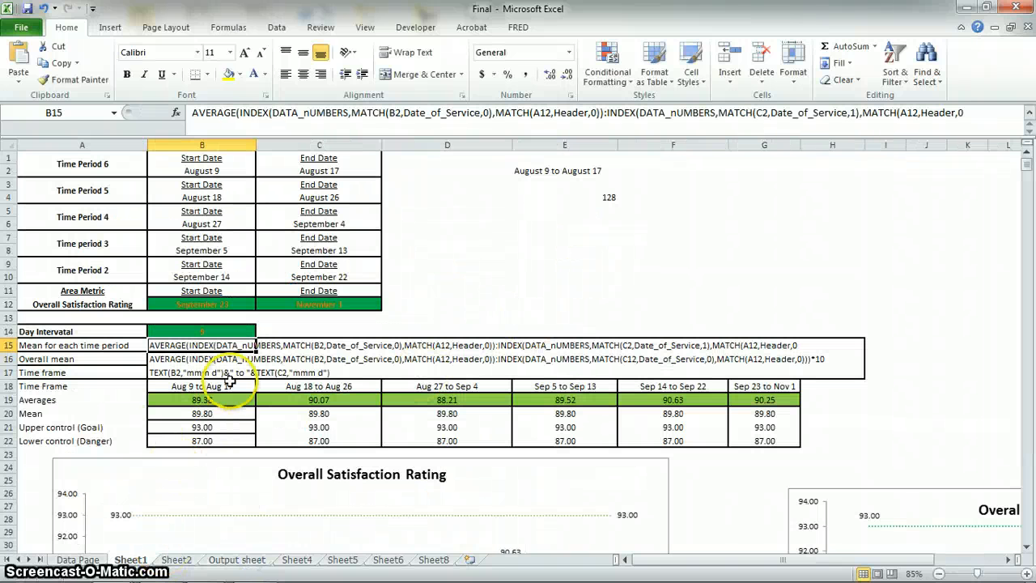
pyautogui.click(207, 331)
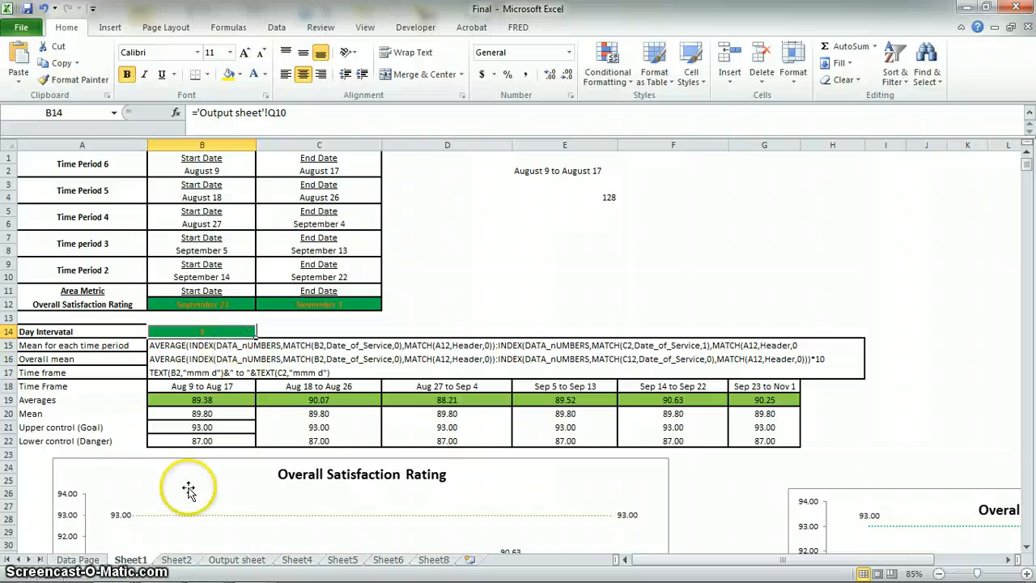
# Merge and center Q10:R10 on the Output sheet.
pyautogui.click(237, 565)
pyautogui.click(655, 281)
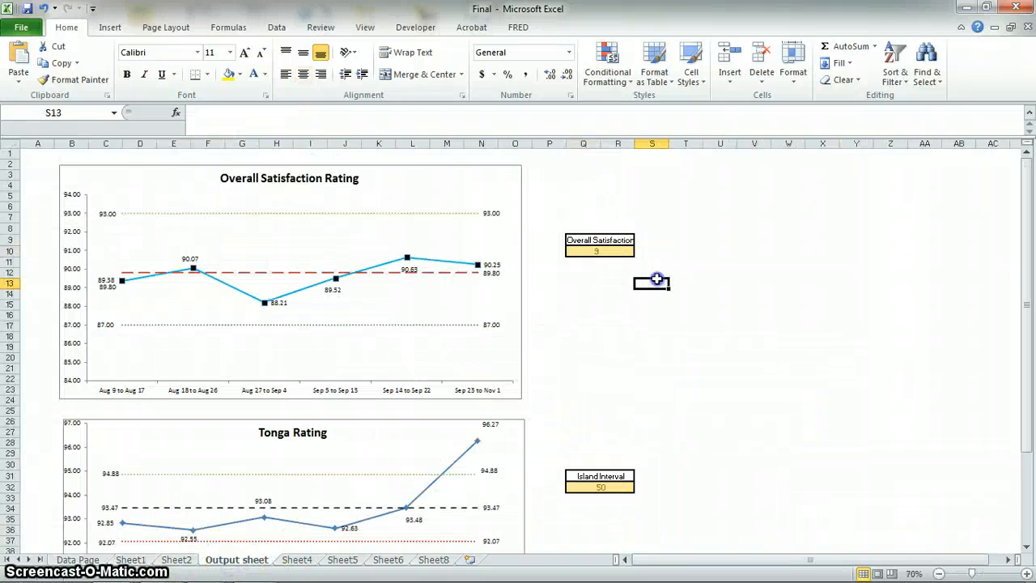
pyautogui.click(429, 80)
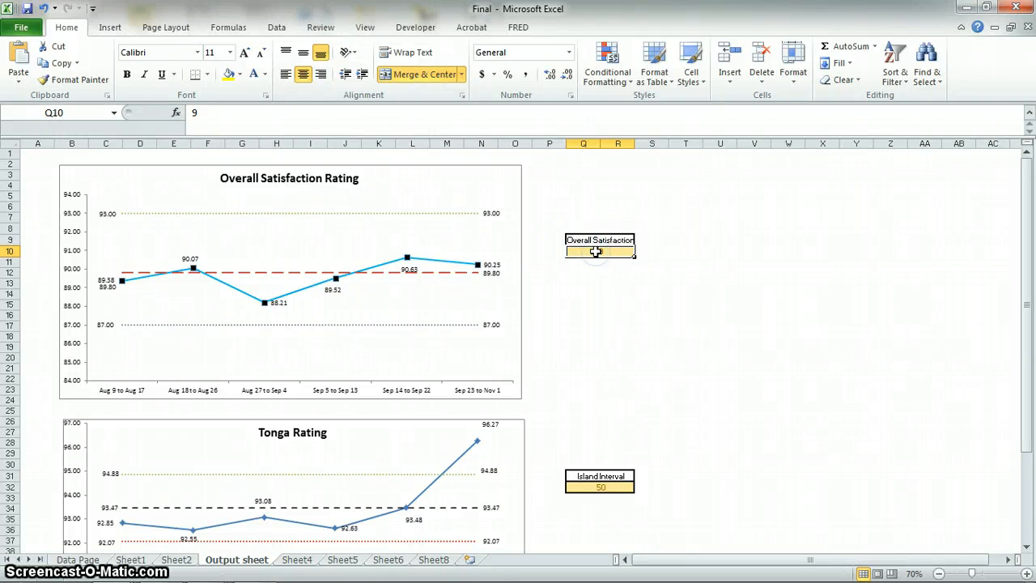
# Try Overall Satisfaction intervals of 10, 3 and 7 in Q10 to see how the chart responds.
pyautogui.write('10')
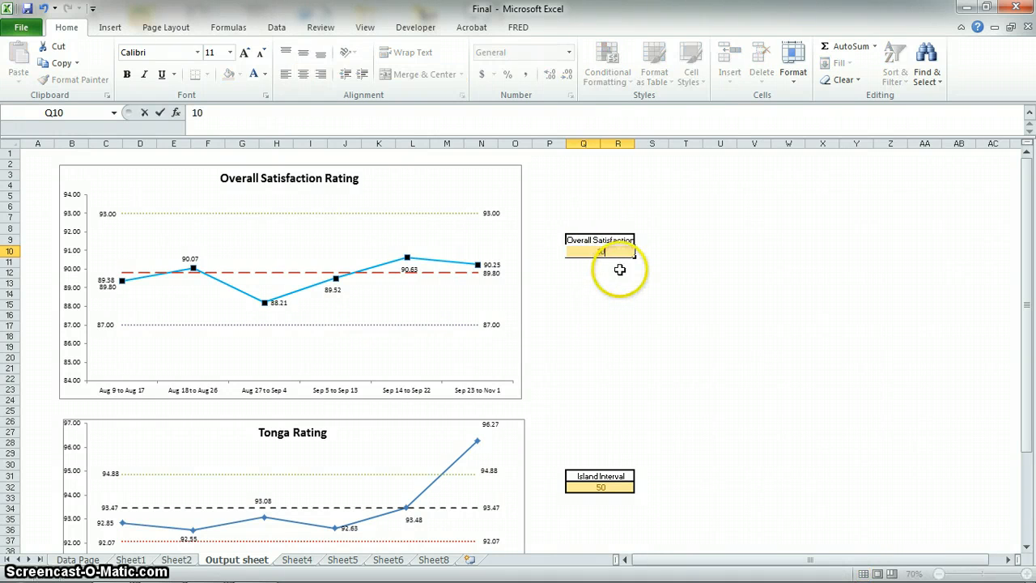
pyautogui.click(620, 279)
pyautogui.click(604, 252)
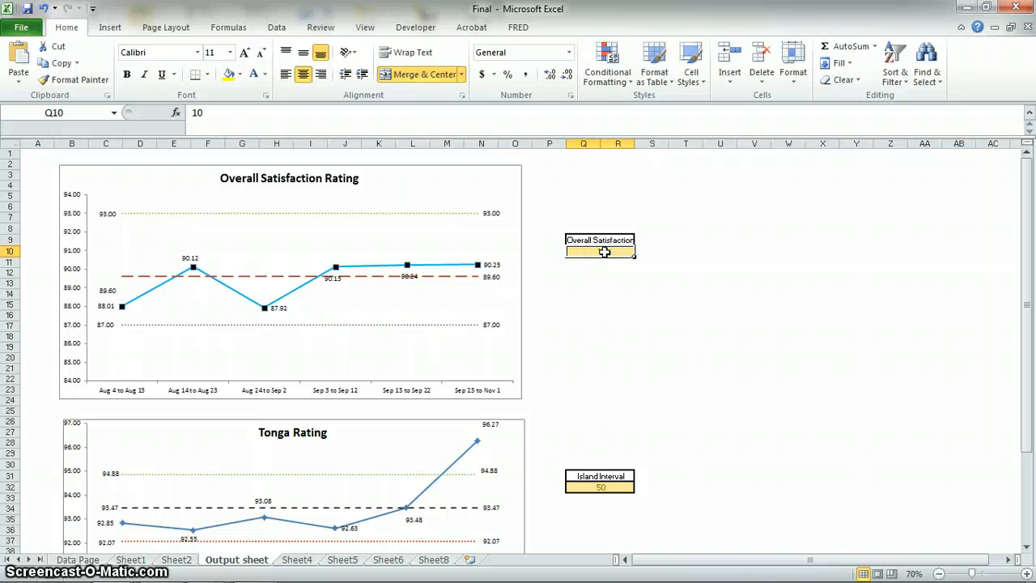
pyautogui.write('3')
pyautogui.click(637, 294)
pyautogui.click(603, 259)
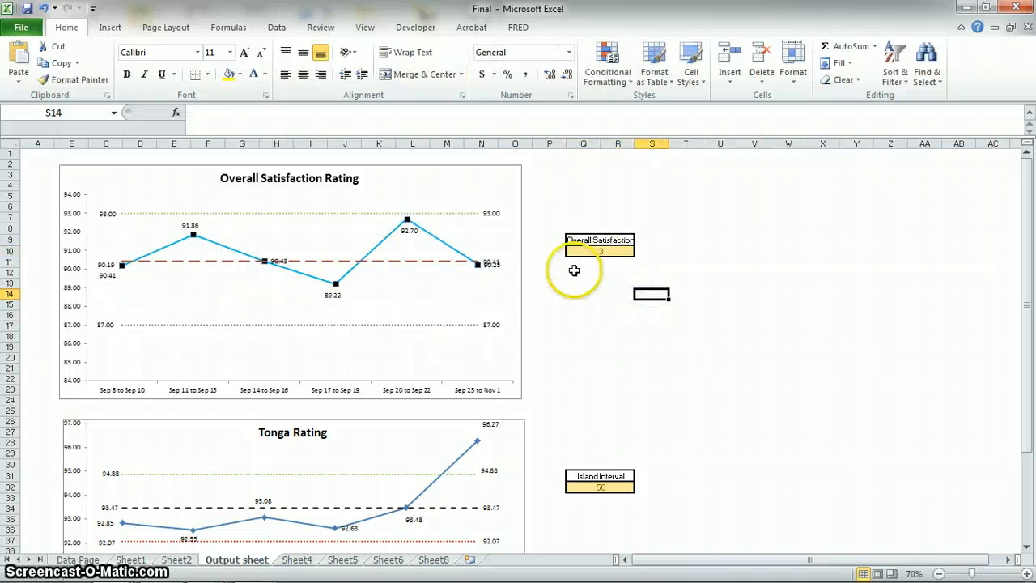
pyautogui.click(607, 249)
pyautogui.write('7')
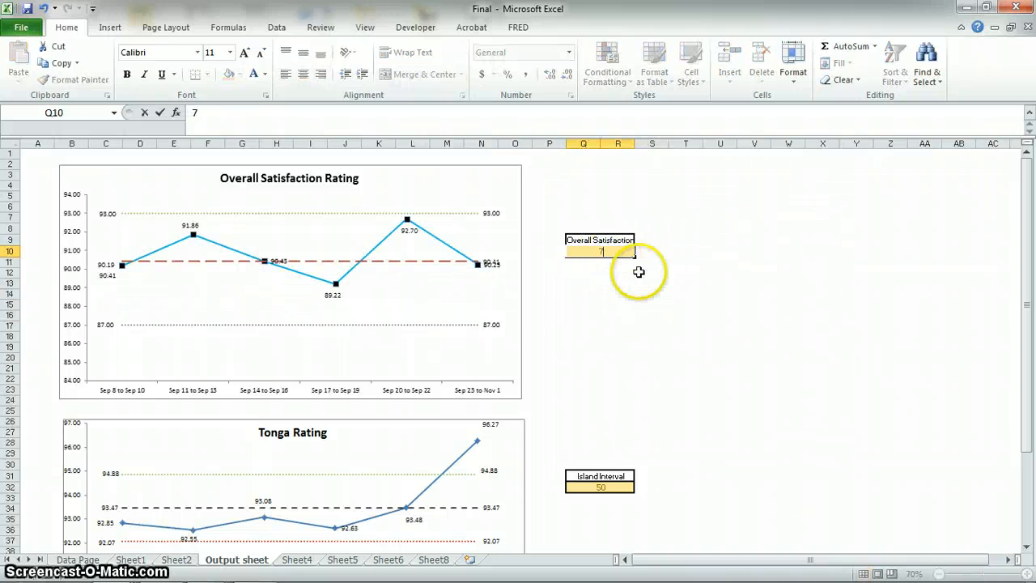
pyautogui.click(652, 282)
# Set the Overall Satisfaction interval in Q10 to 8.
pyautogui.click(616, 251)
pyautogui.write('8')
pyautogui.click(720, 273)
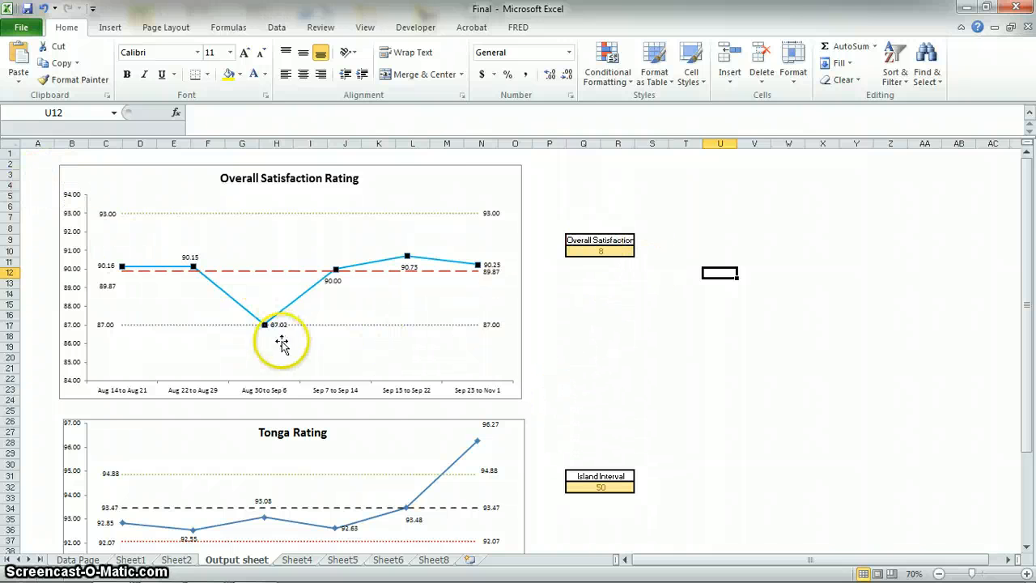
# Try to link the day interval in B14 of Sheet2 to the merged Island Interval cell with ='Output sheet'!Q32:R32.
pyautogui.scroll(-3, 545, 359)
pyautogui.click(625, 389)
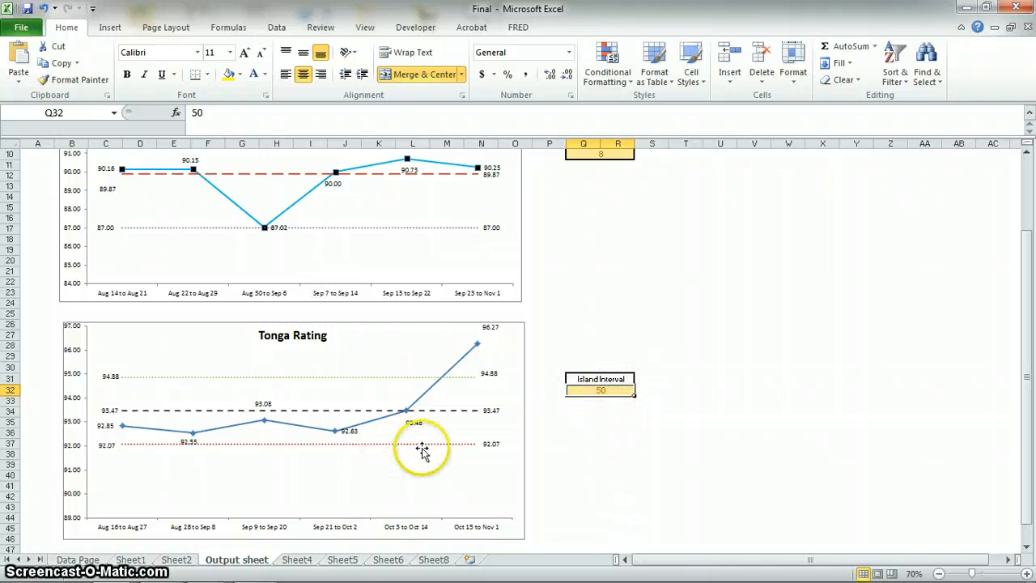
pyautogui.click(173, 559)
pyautogui.click(159, 359)
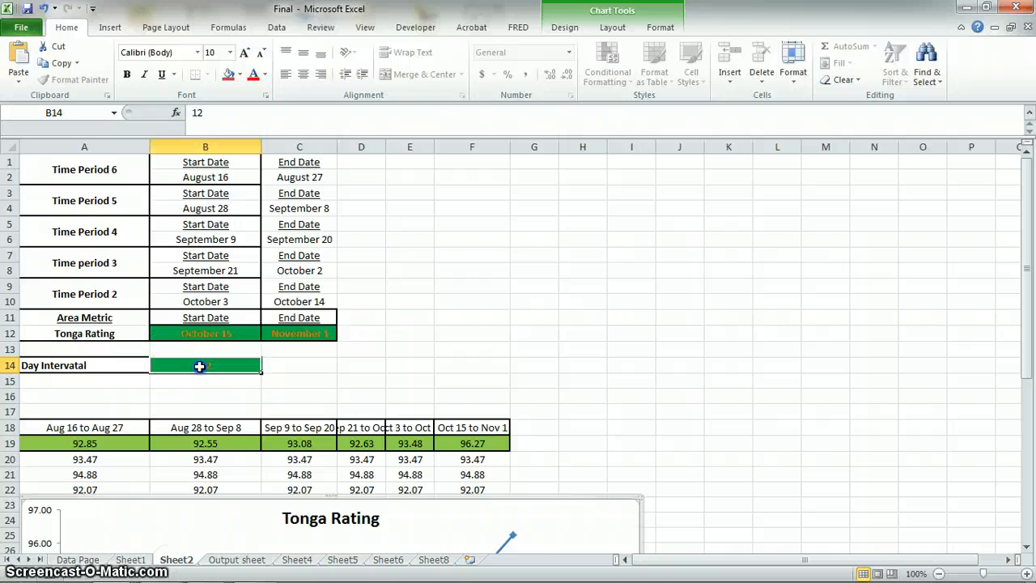
pyautogui.click(377, 379)
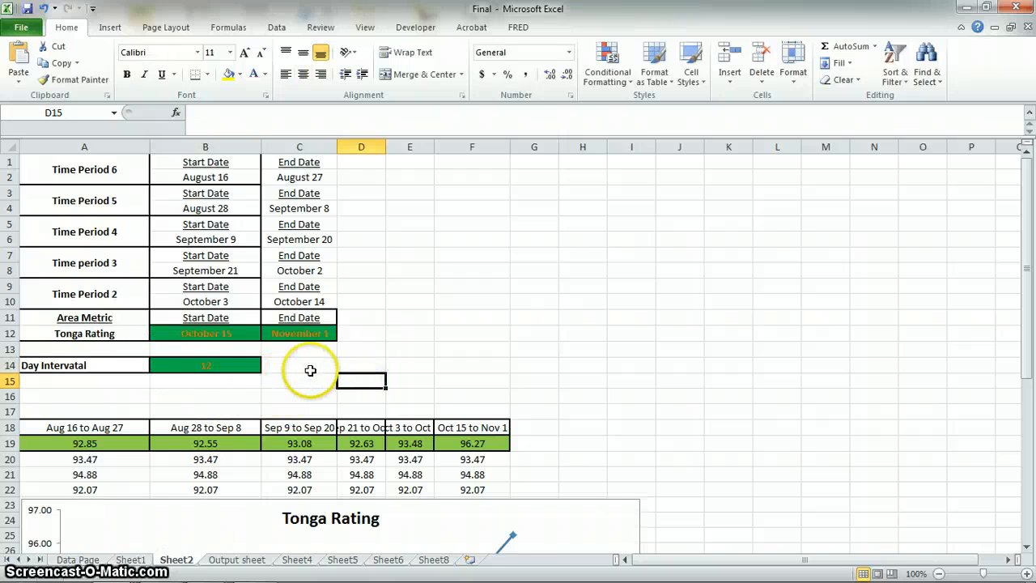
pyautogui.click(207, 369)
pyautogui.write('=')
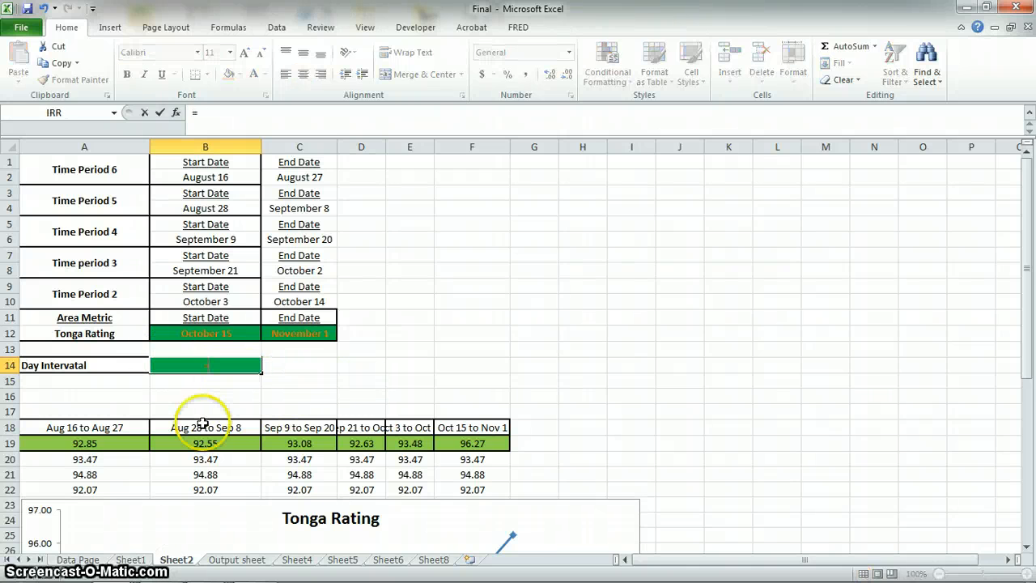
pyautogui.click(245, 560)
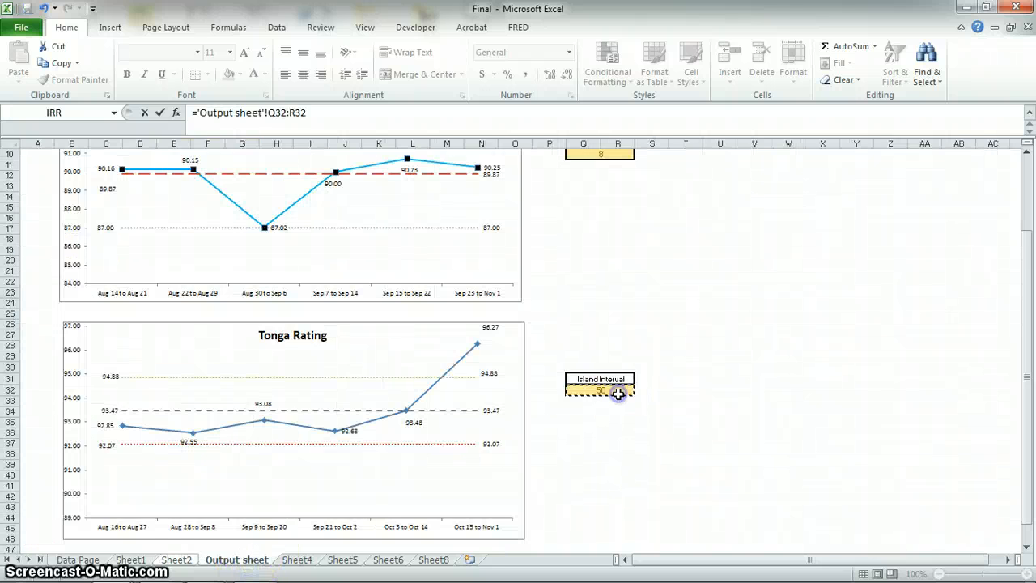
pyautogui.press('Return')
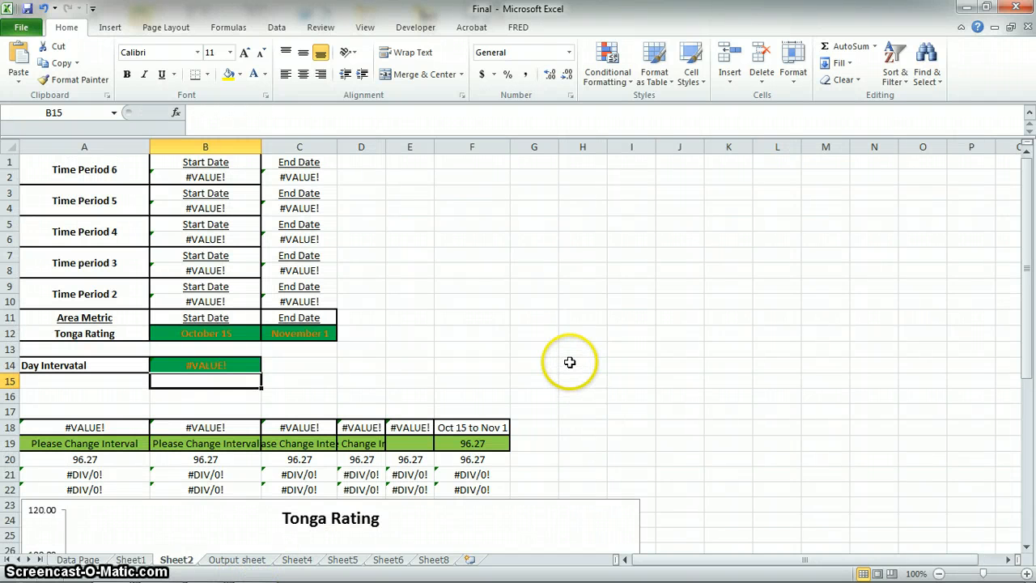
# Unmerge the Island Interval value cells Q32:R32 on the Output sheet.
pyautogui.scroll(-5, 567, 361)
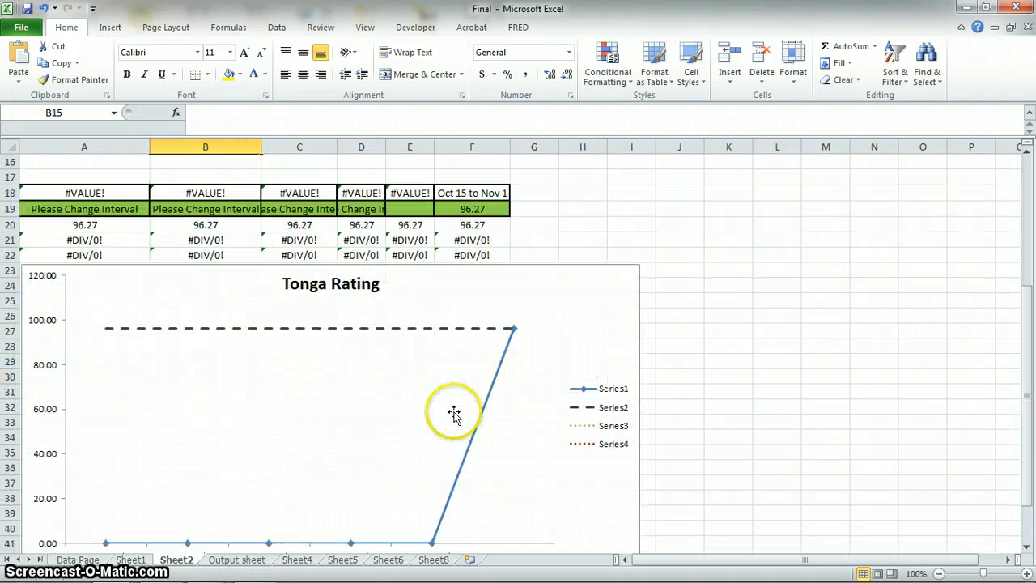
pyautogui.click(234, 560)
pyautogui.click(709, 375)
pyautogui.click(591, 392)
pyautogui.click(429, 75)
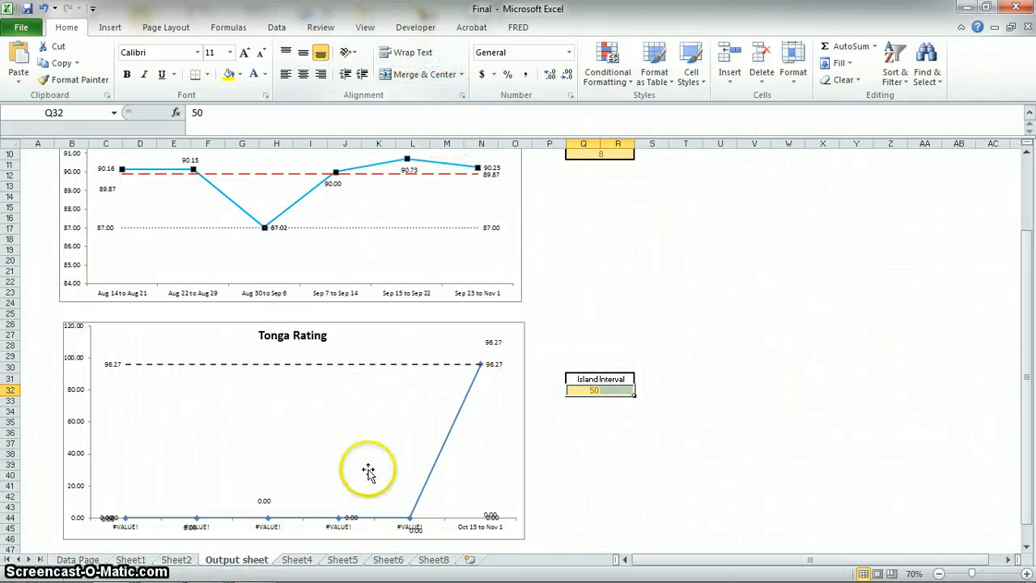
# Link the day interval in B14 of Sheet2 to cell Q32 on the Output sheet and check the Tonga Rating chart.
pyautogui.click(180, 559)
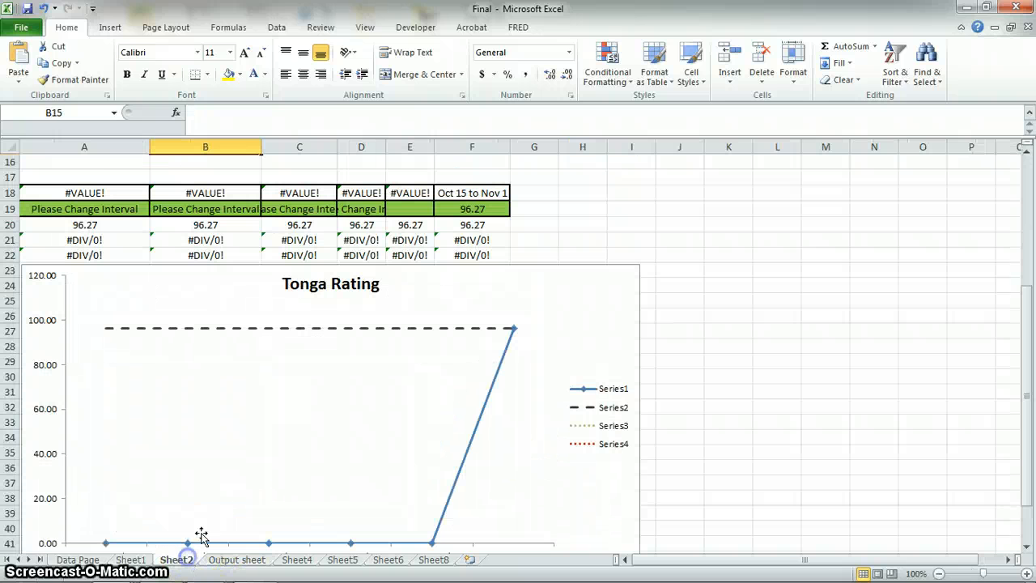
pyautogui.scroll(3, 243, 211)
pyautogui.click(230, 226)
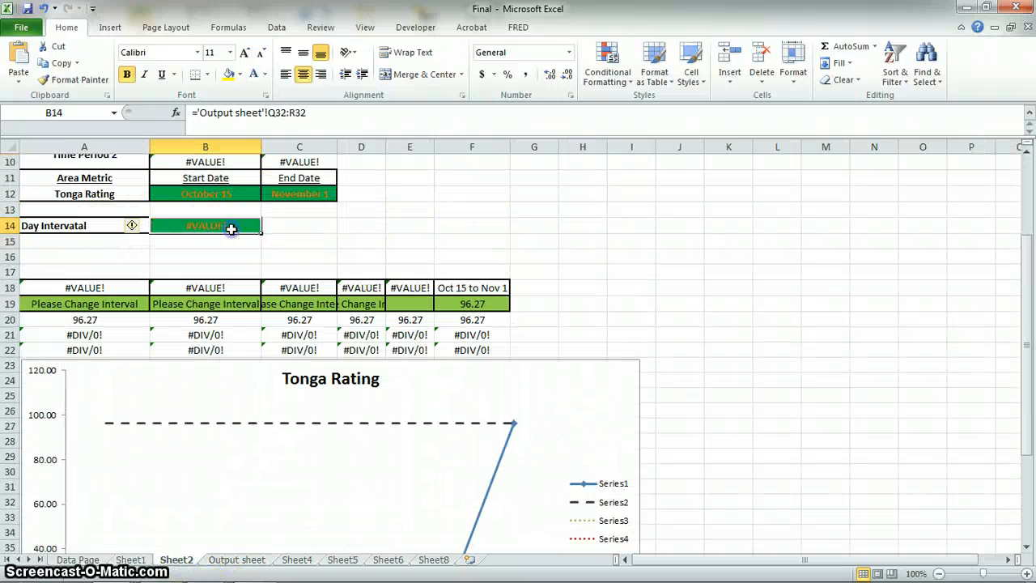
pyautogui.write('=')
pyautogui.click(236, 559)
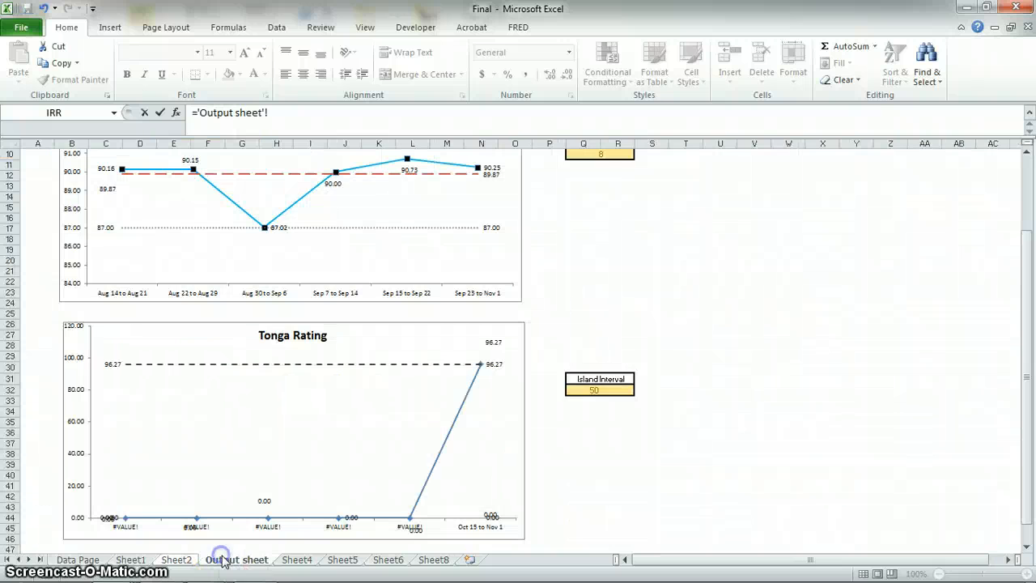
pyautogui.press('Return')
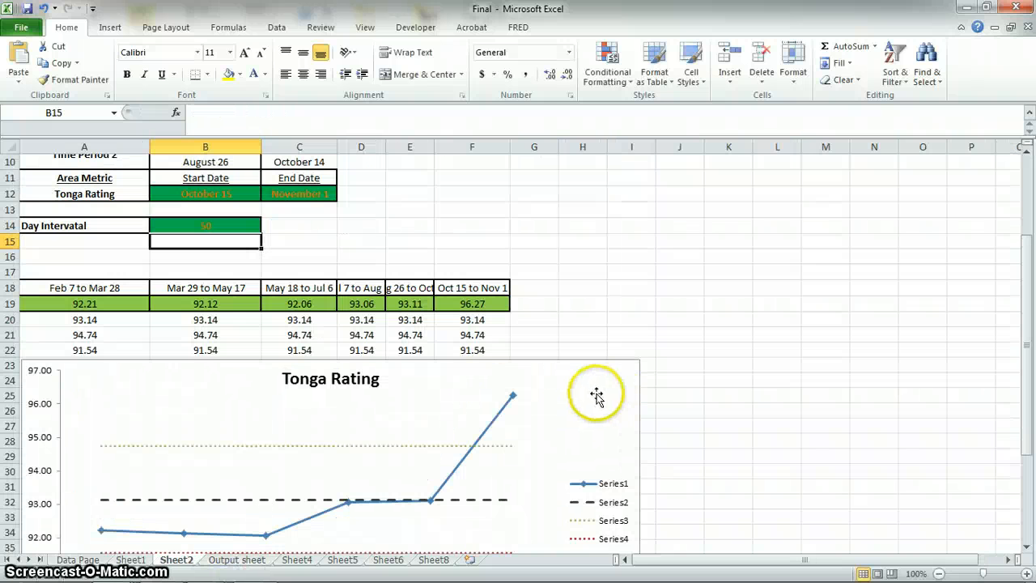
pyautogui.scroll(-2, 649, 342)
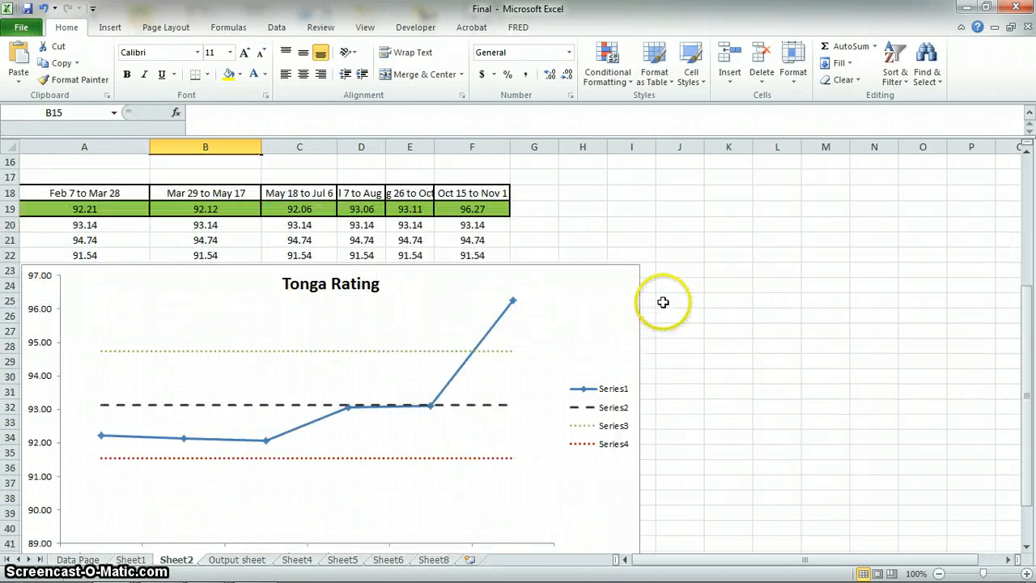
pyautogui.scroll(-1, 202, 478)
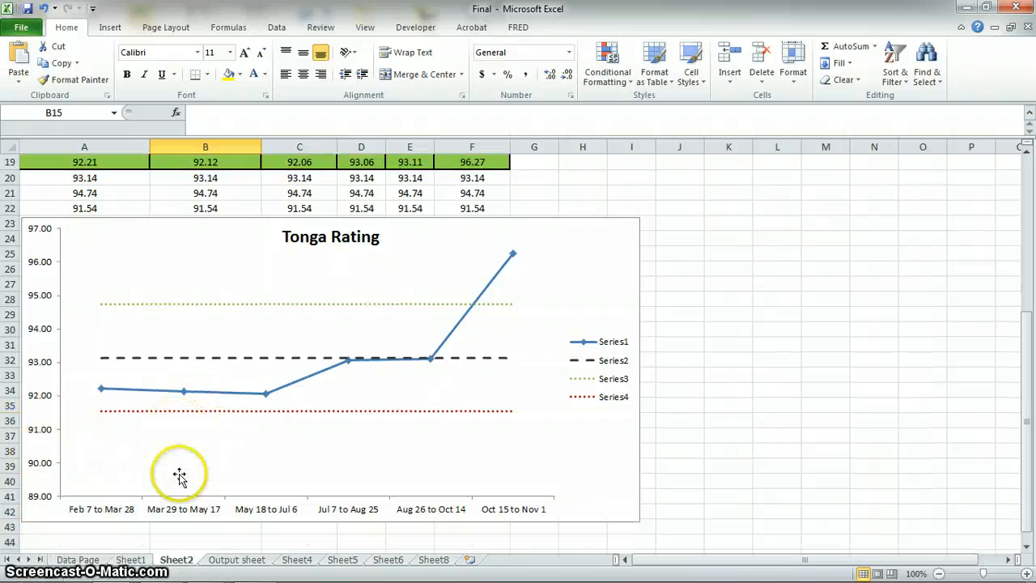
# Merge and center the Island Interval value cells Q32:R32 on the Output sheet.
pyautogui.click(238, 560)
pyautogui.click(769, 252)
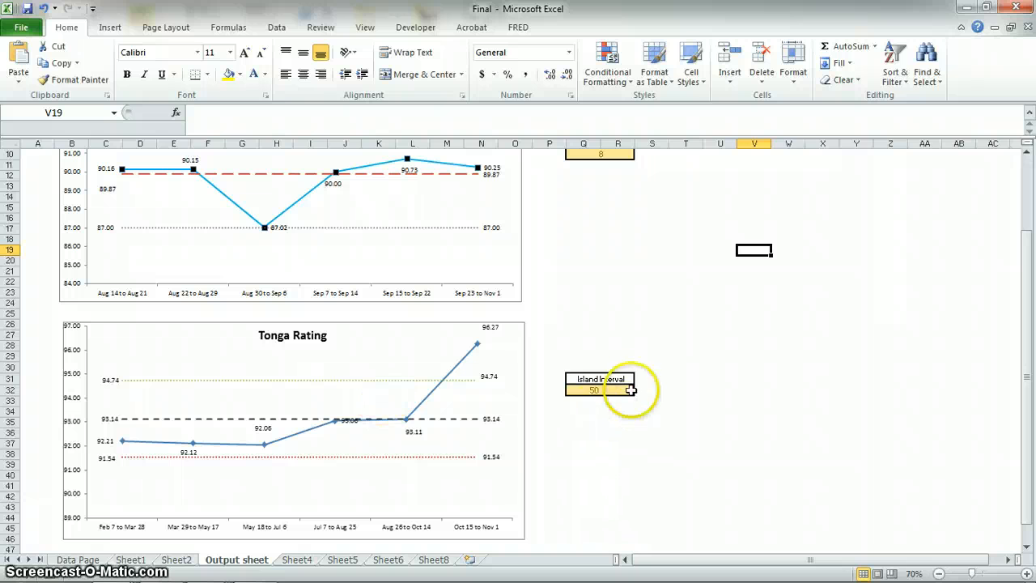
pyautogui.click(597, 391)
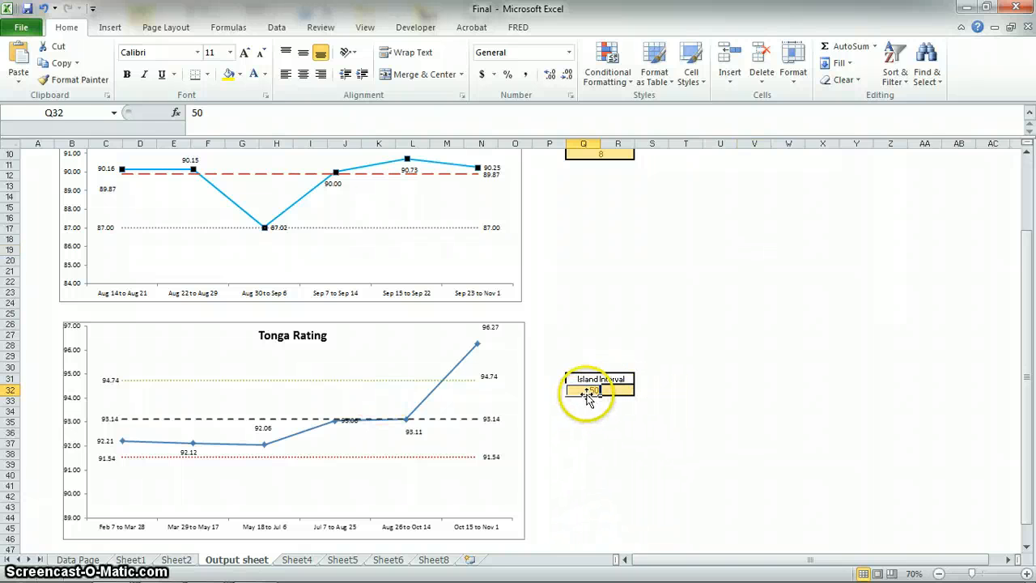
pyautogui.click(444, 73)
pyautogui.click(672, 317)
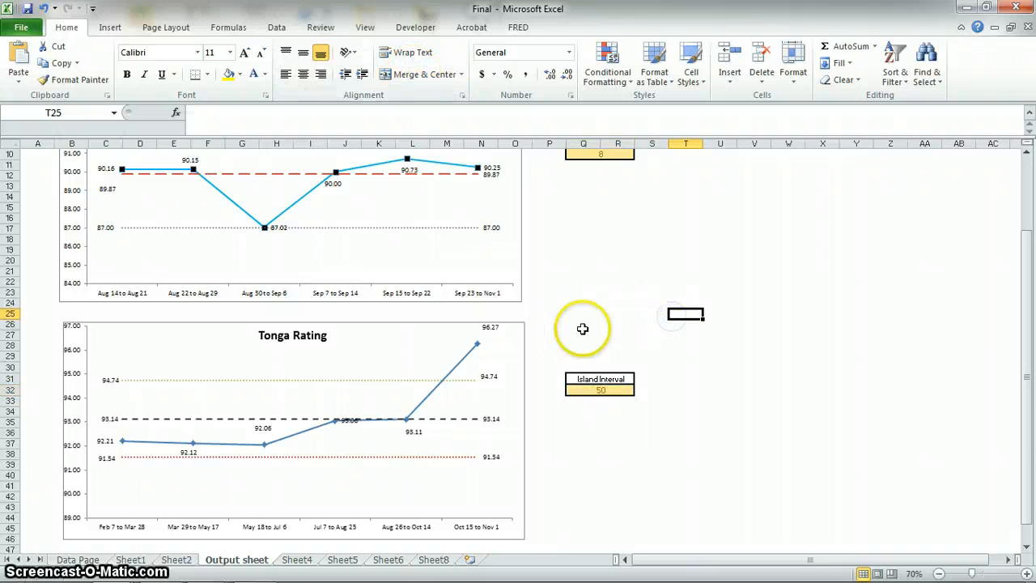
# Review the Overall Satisfaction Rating and Tonga Rating charts together with their interval cells on the Output sheet.
pyautogui.scroll(3, 574, 266)
pyautogui.scroll(-3, 572, 261)
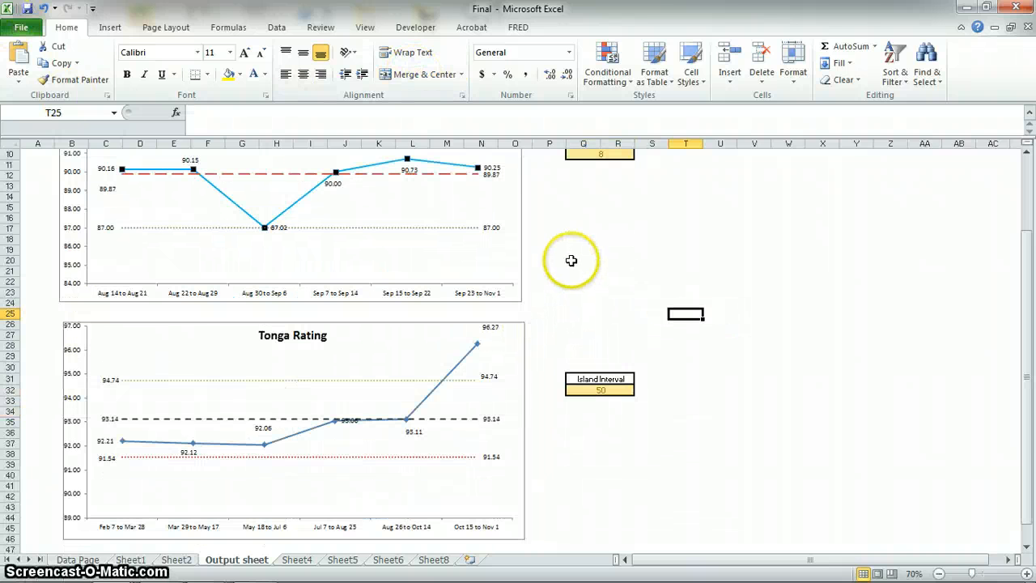
pyautogui.scroll(3, 571, 261)
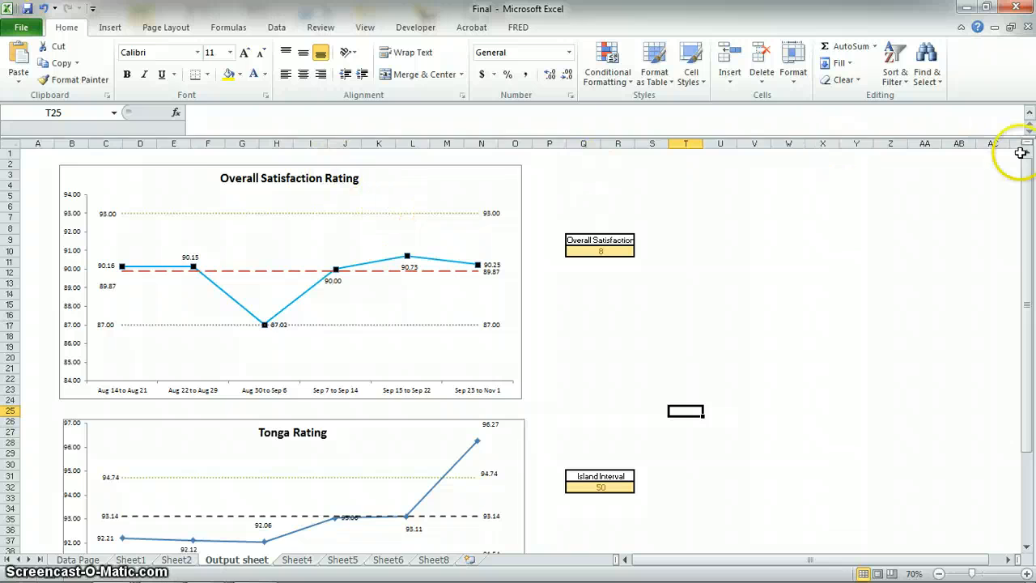
pyautogui.keyDown('ctrl'); pyautogui.scroll(-2, 810, 364); pyautogui.keyUp('ctrl')
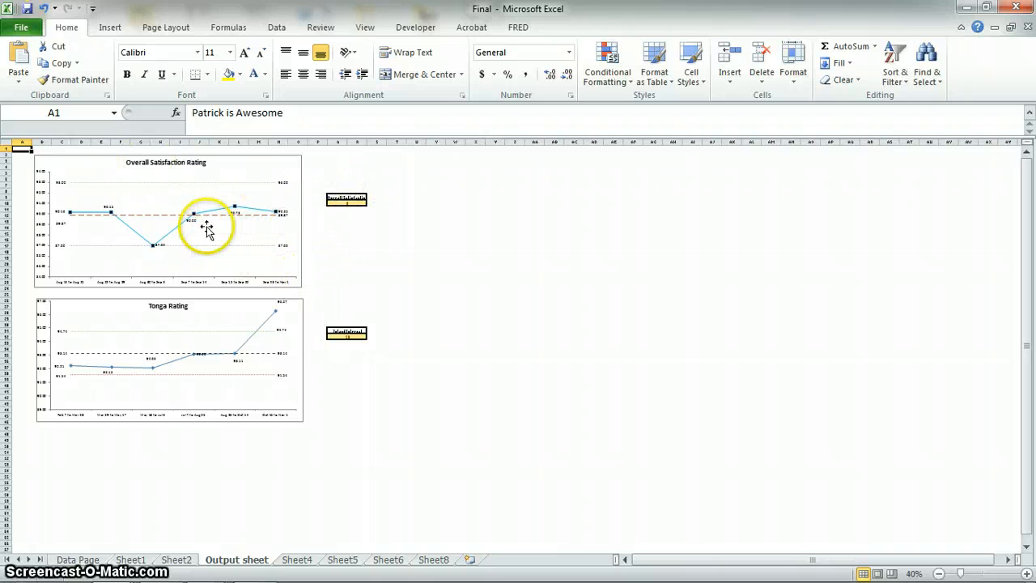
pyautogui.scroll(3, 235, 213)
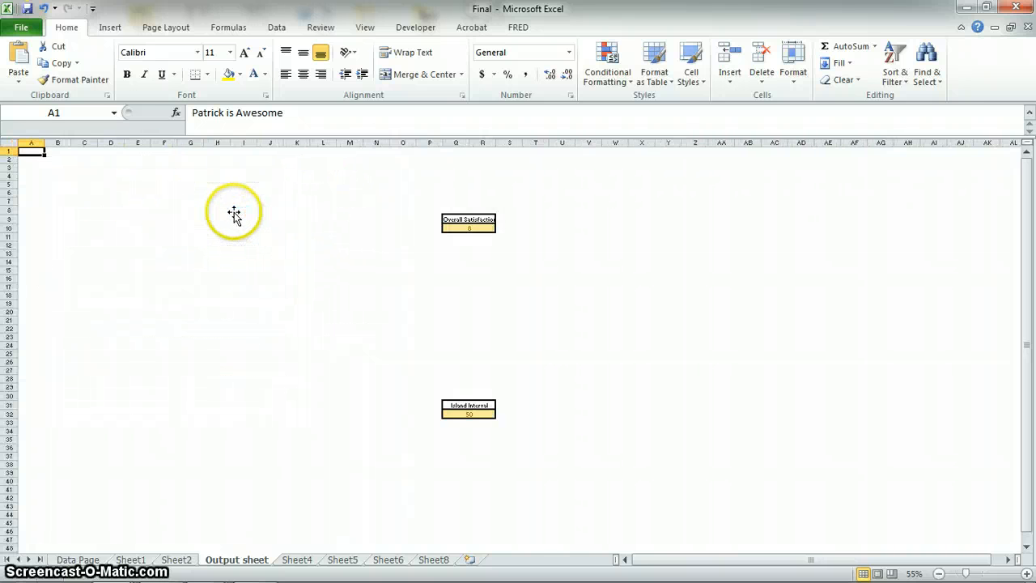
pyautogui.scroll(-6, 240, 213)
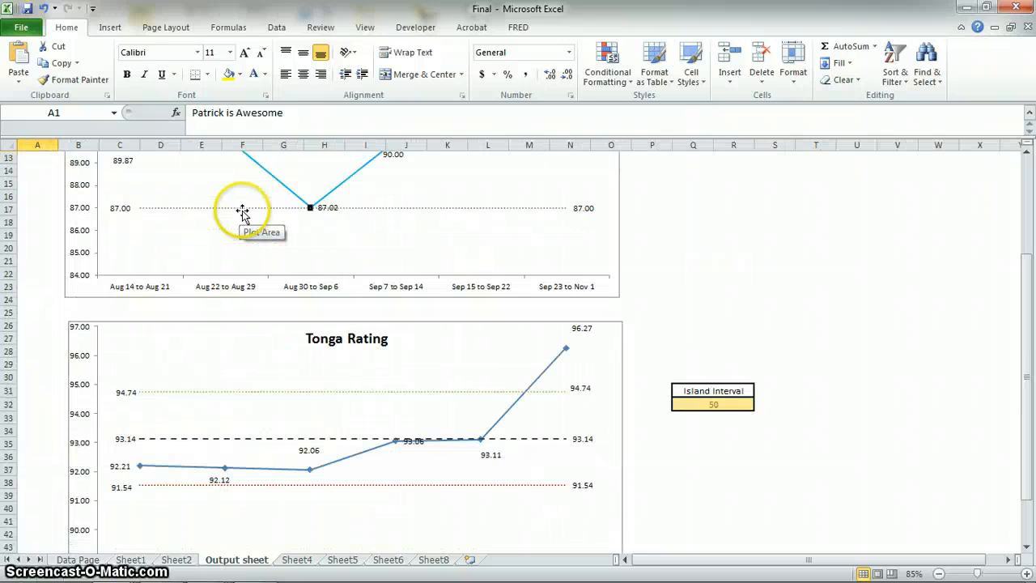
pyautogui.scroll(3, 247, 214)
pyautogui.scroll(1, 245, 208)
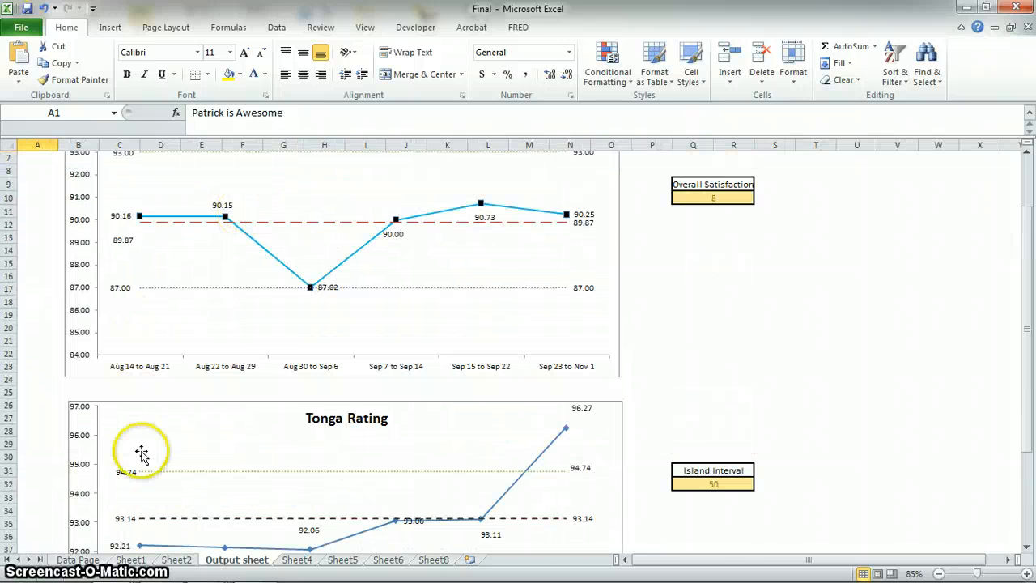
# Open the Data Page sheet with the survey responses.
pyautogui.click(79, 559)
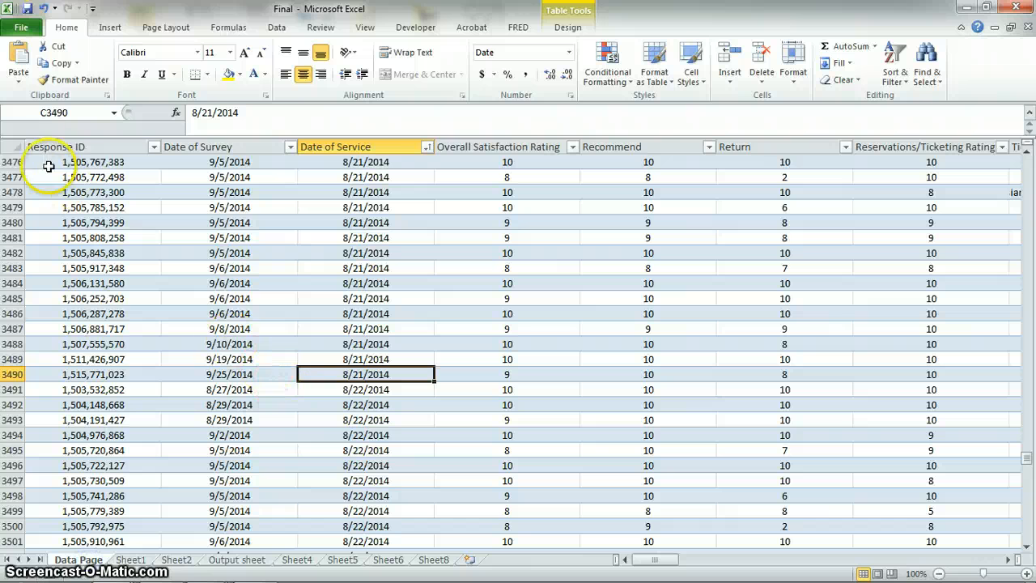